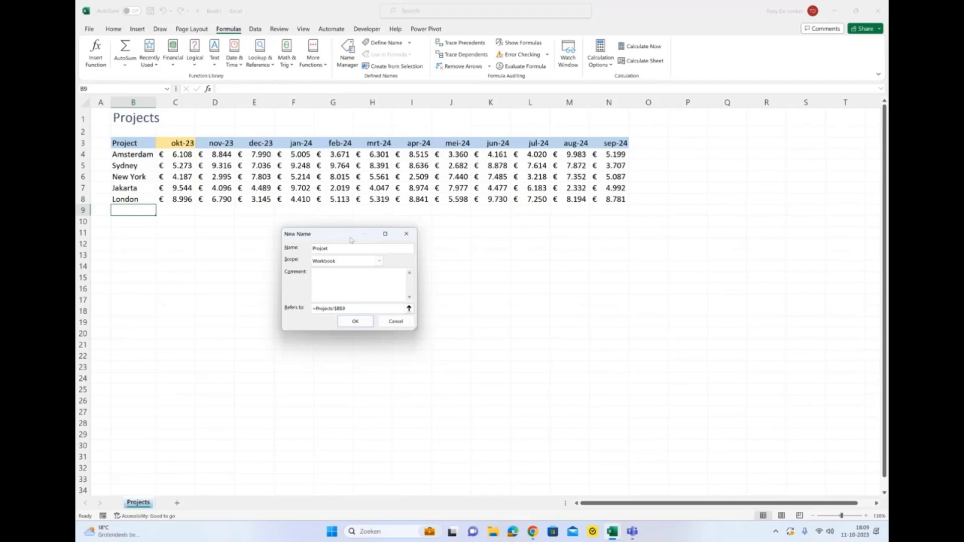
Define the workbook name ProjectData as =OFFSET(Projects!$B$3;0;0;COUNTA(Projects!$C:$C);COUNTA(Projects!$3:$3)).
{"action": "type", "text": "ectData"}
{"action": "left_click_drag", "start_coordinate": [348, 308], "coordinate": [312, 307]}
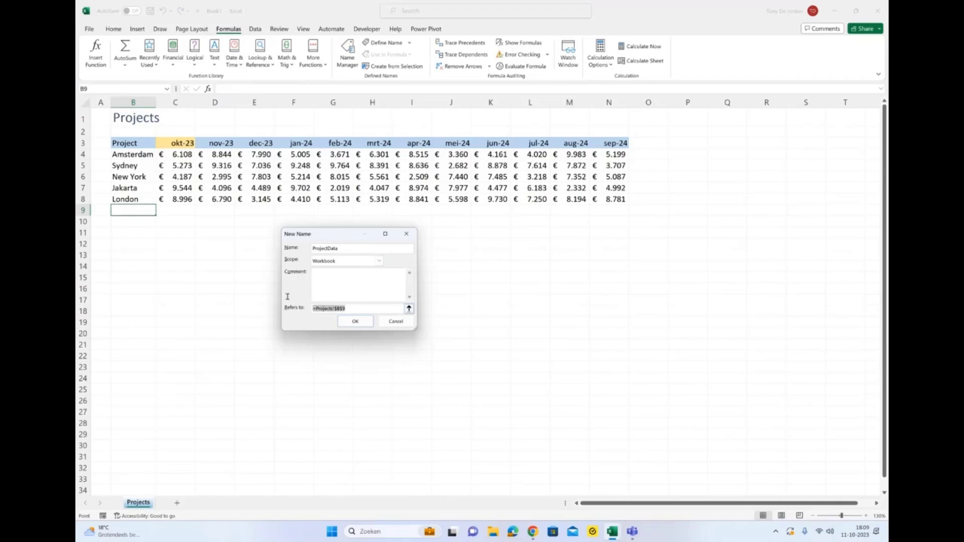
{"action": "type", "text": "=offset("}
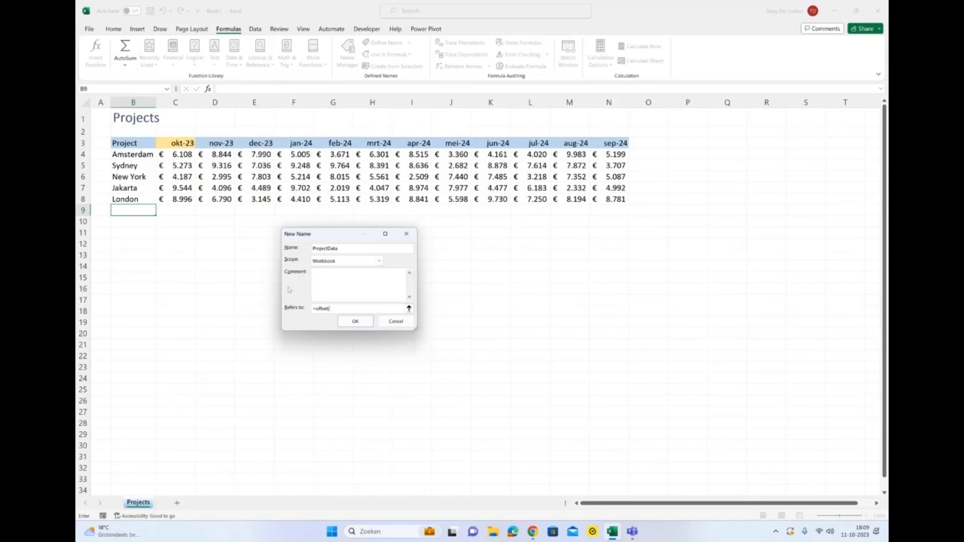
{"action": "left_click", "coordinate": [125, 143]}
{"action": "type", "text": ","}
{"action": "type", "text": "0"}
{"action": "type", "text": "ounta("}
{"action": "left_click", "coordinate": [182, 100]}
{"action": "type", "text": ");counta"}
{"action": "left_click", "coordinate": [83, 143]}
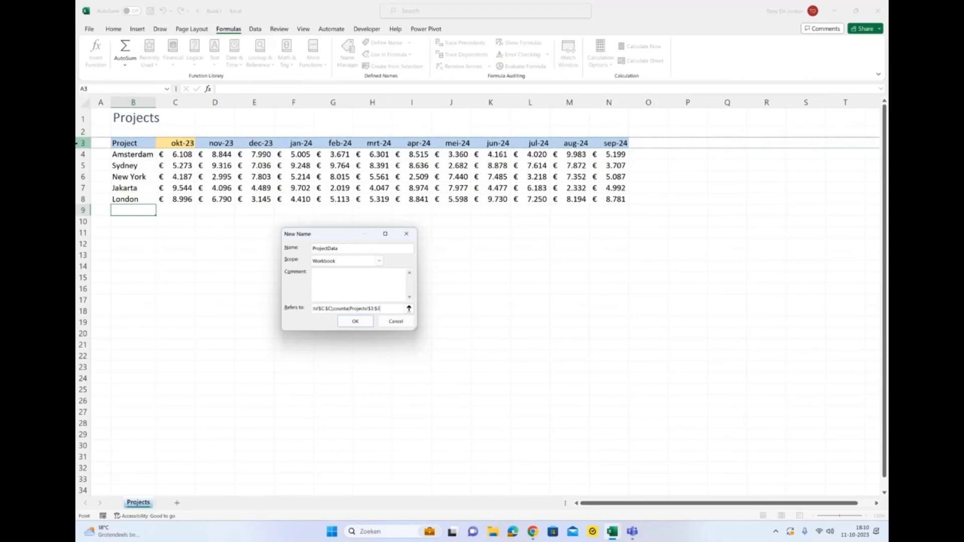
{"action": "type", "text": ")"}
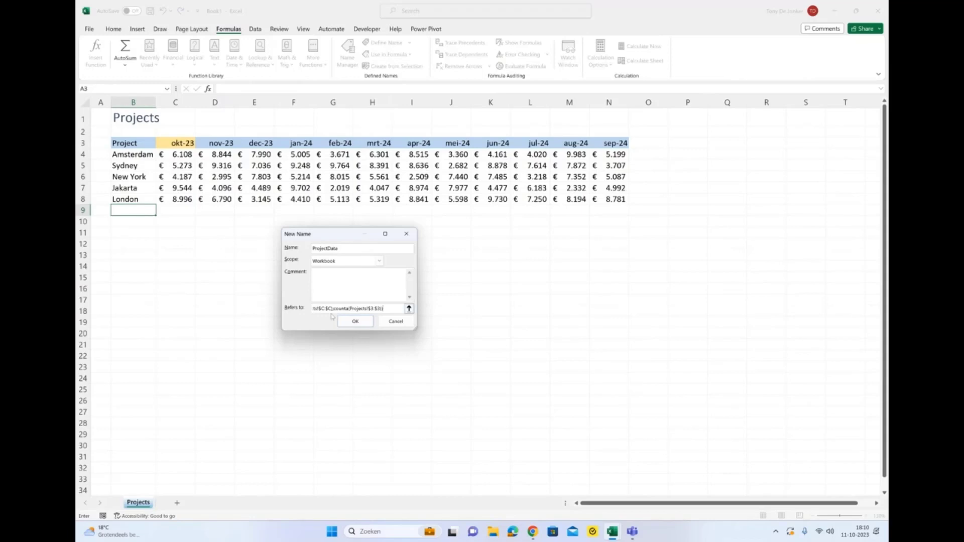
{"action": "left_click", "coordinate": [351, 321]}
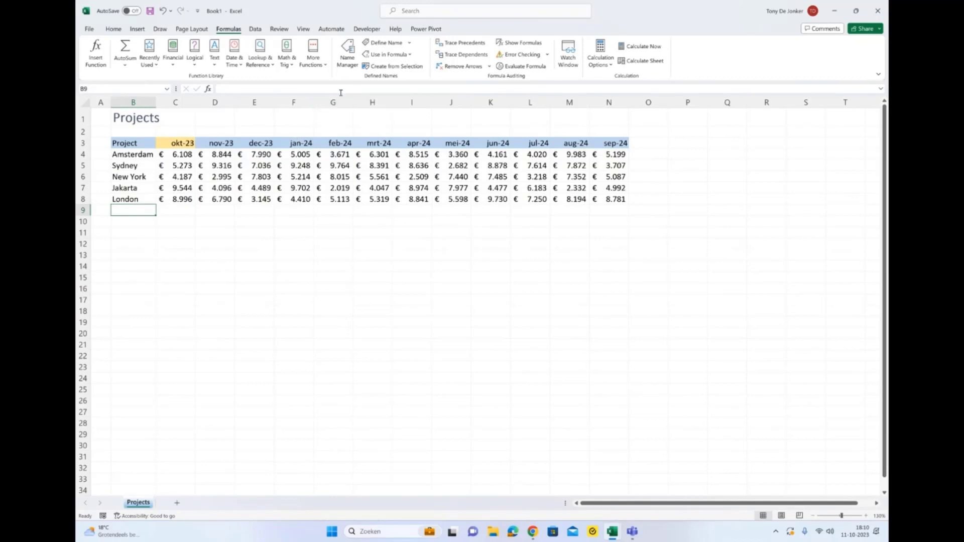
Check in the Name Manager which cells the ProjectData formula refers to.
{"action": "left_click", "coordinate": [347, 56]}
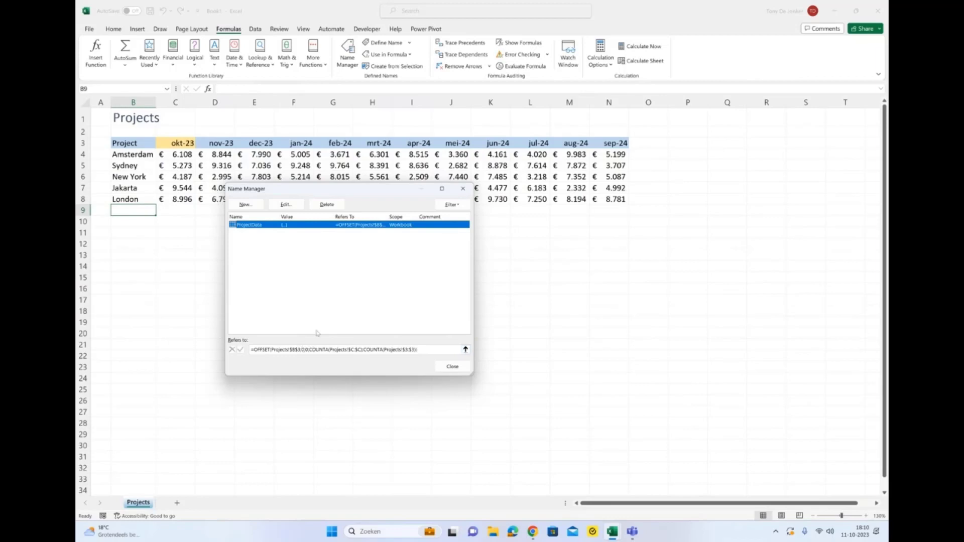
{"action": "left_click_drag", "start_coordinate": [355, 195], "coordinate": [386, 221]}
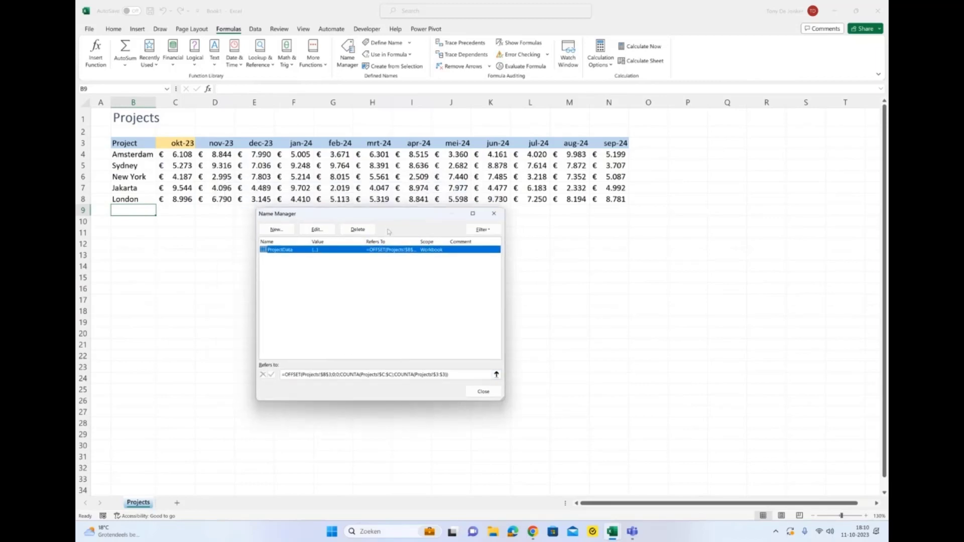
{"action": "left_click", "coordinate": [340, 375]}
{"action": "left_click_drag", "start_coordinate": [379, 215], "coordinate": [365, 279]}
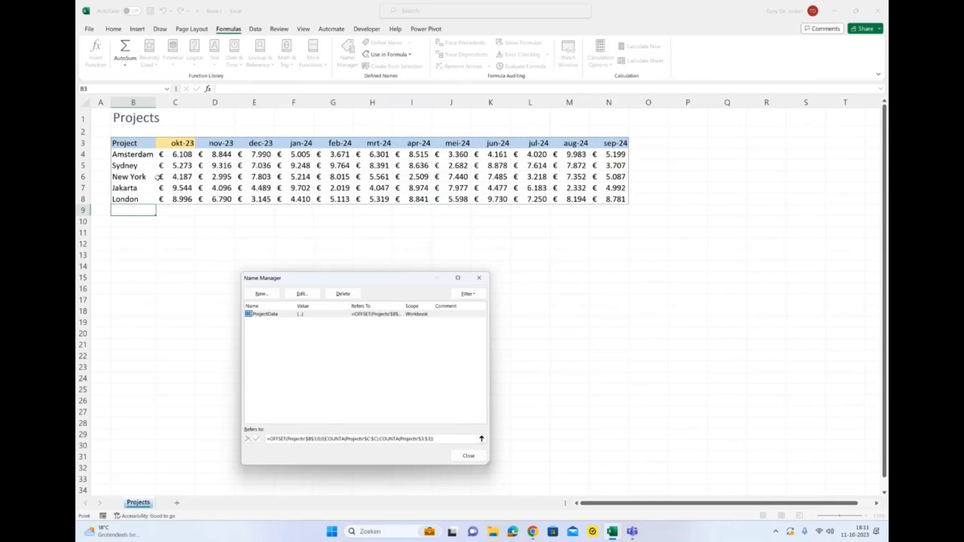
{"action": "left_click", "coordinate": [468, 456]}
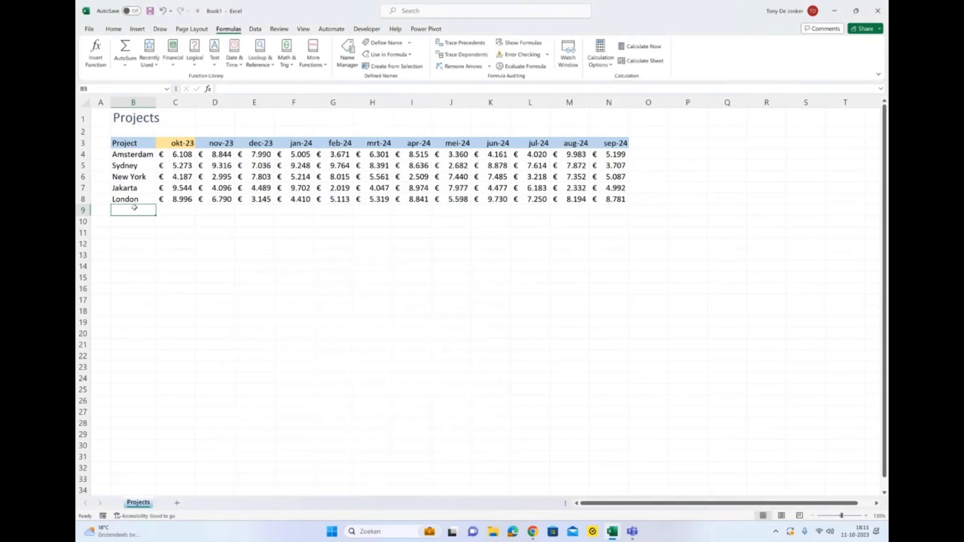
{"action": "left_click_drag", "start_coordinate": [131, 146], "coordinate": [625, 246]}
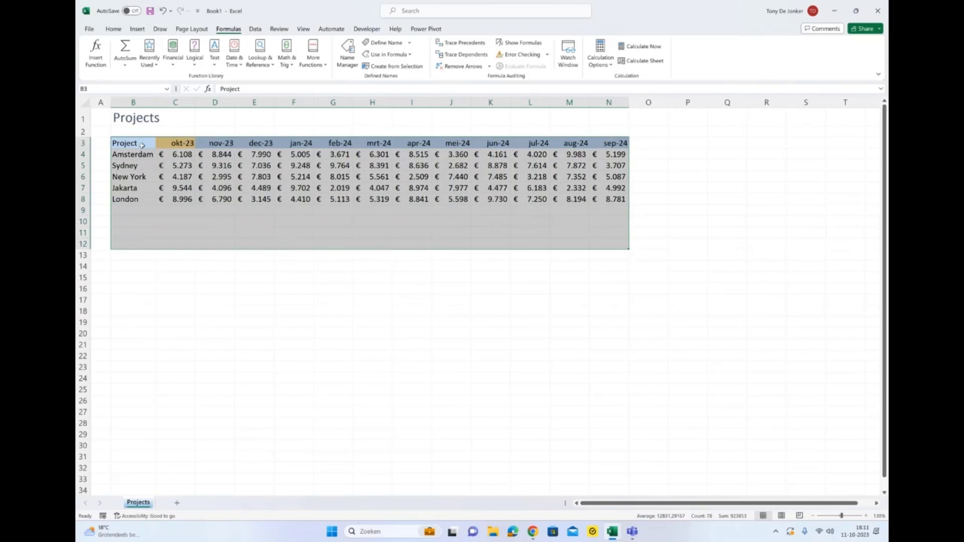
{"action": "left_click", "coordinate": [142, 145]}
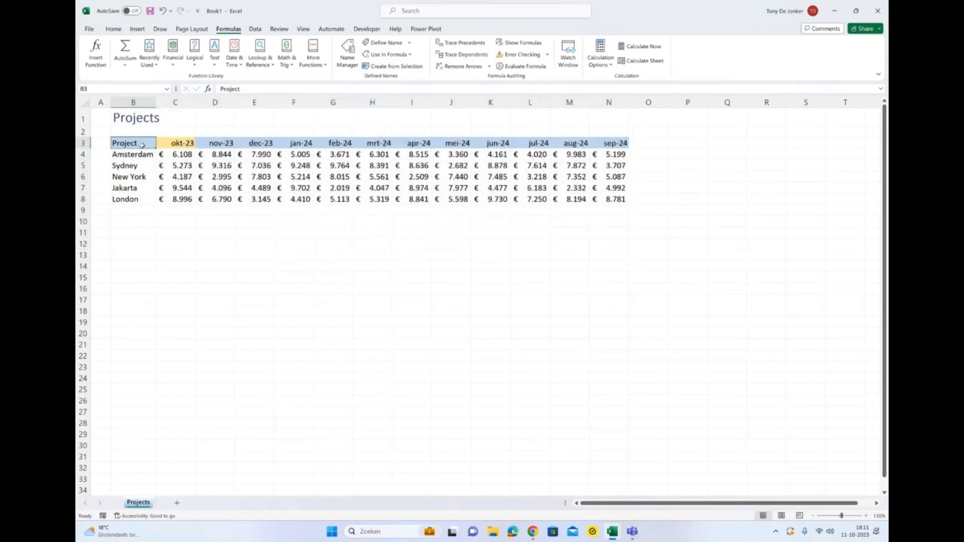
Create a blank Power Query query with the source formula =Excel.CurrentWorkbook().
{"action": "left_click", "coordinate": [256, 30]}
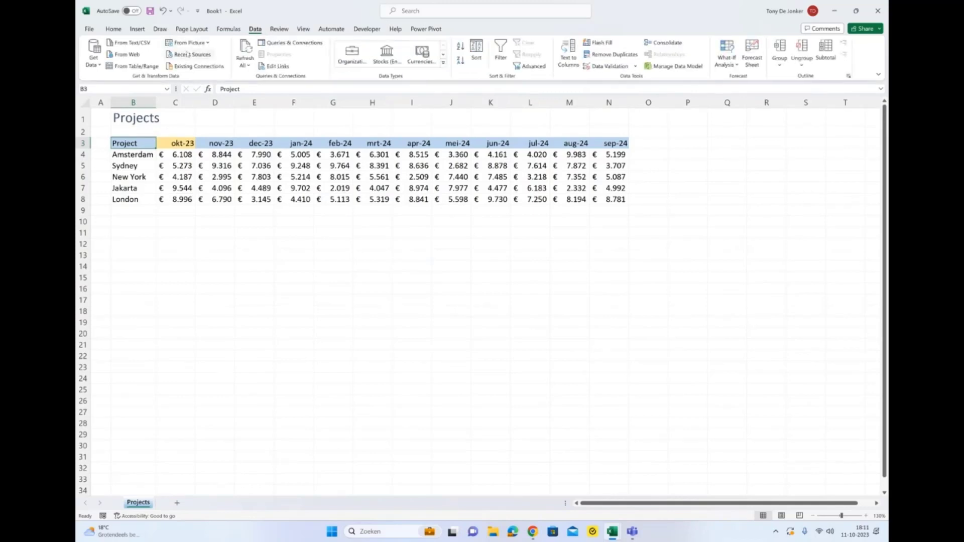
{"action": "left_click", "coordinate": [94, 58]}
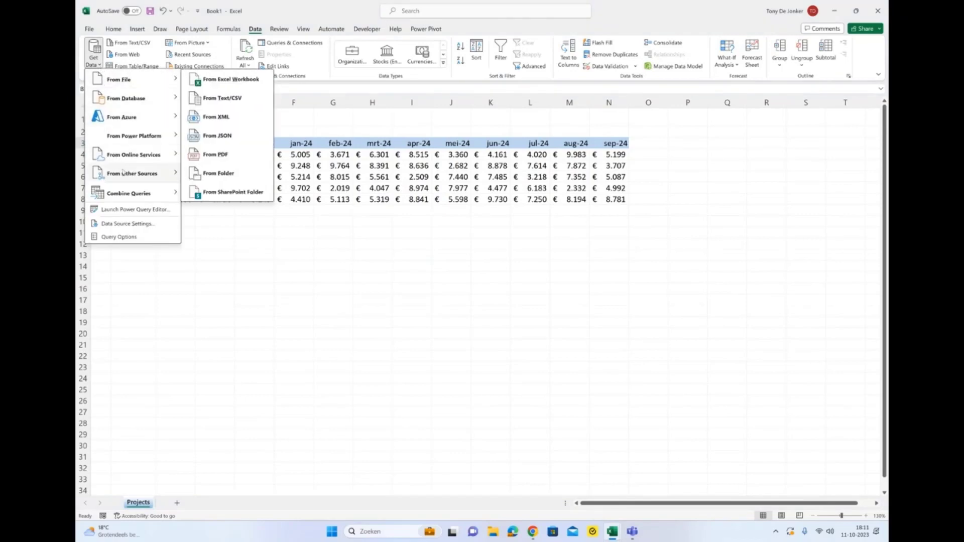
{"action": "mouse_move", "coordinate": [124, 174]}
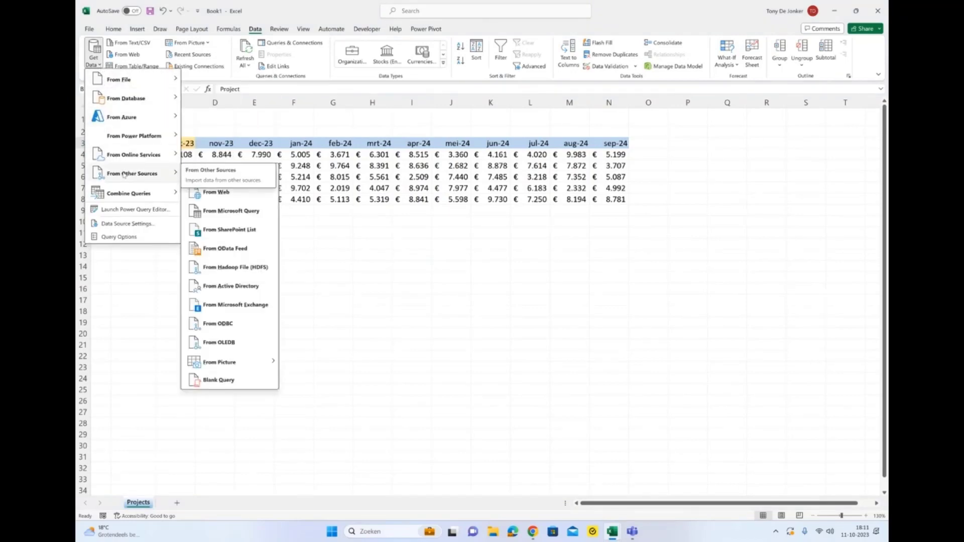
{"action": "left_click", "coordinate": [222, 381]}
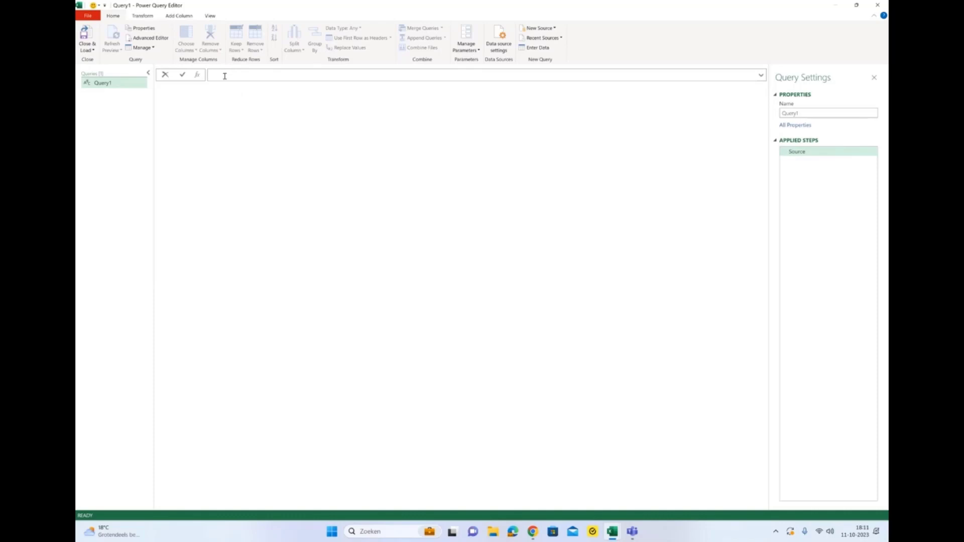
{"action": "type", "text": "="}
{"action": "type", "text": "e"}
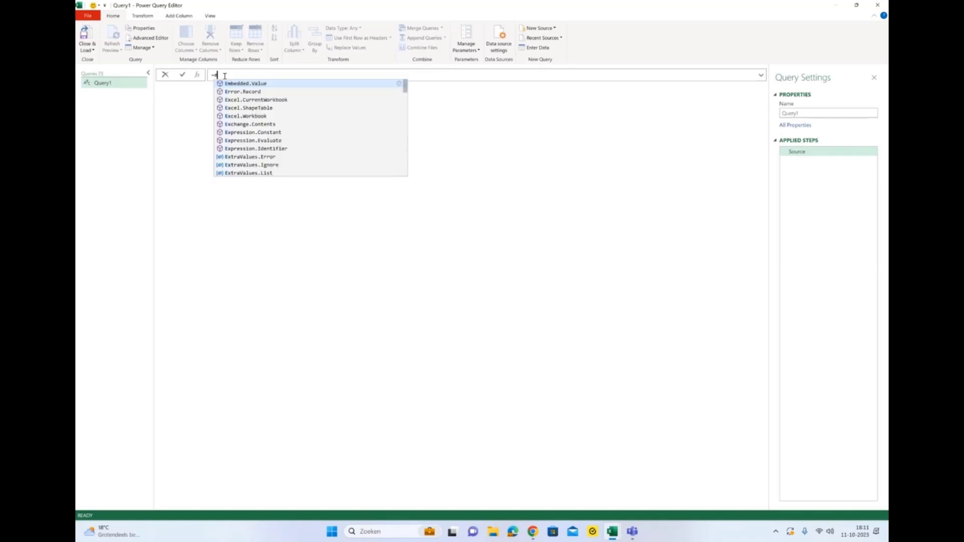
{"action": "type", "text": "xc"}
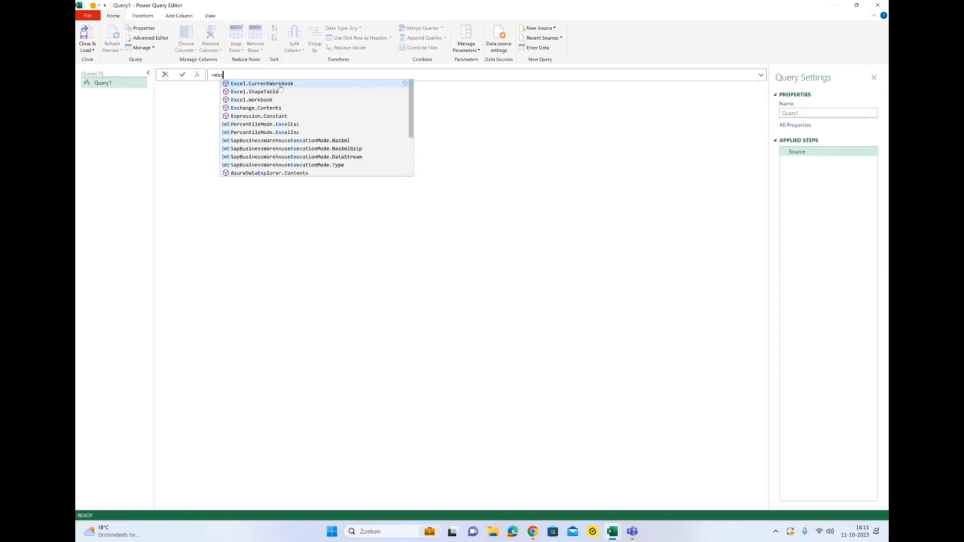
{"action": "key", "text": "Tab"}
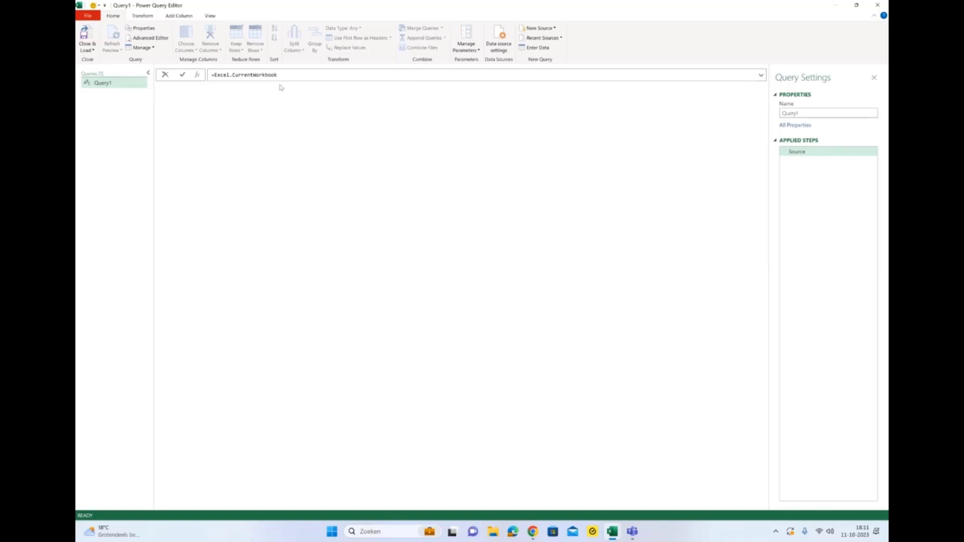
{"action": "type", "text": "("}
{"action": "key", "text": "Return"}
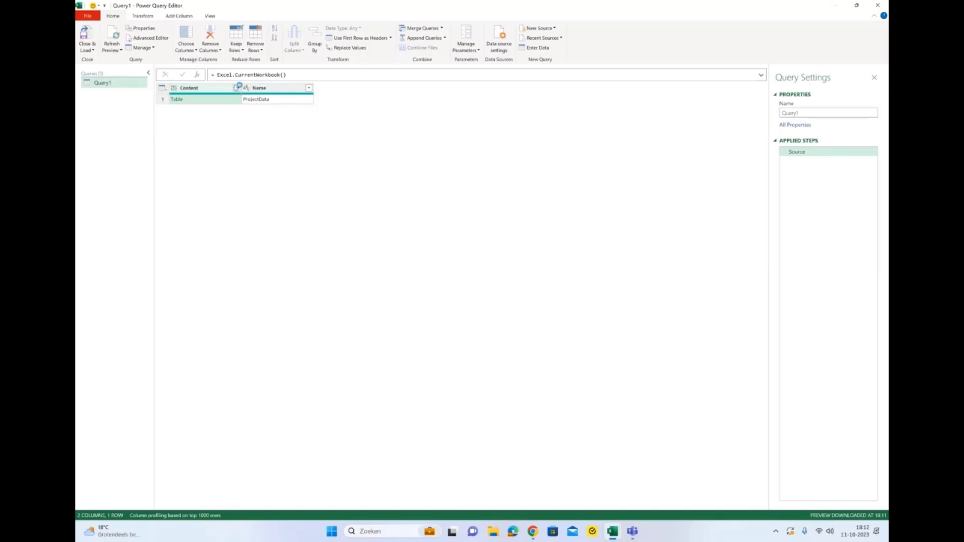
Expand the Content column into all of its columns without using the original column name as prefix.
{"action": "left_click", "coordinate": [236, 88]}
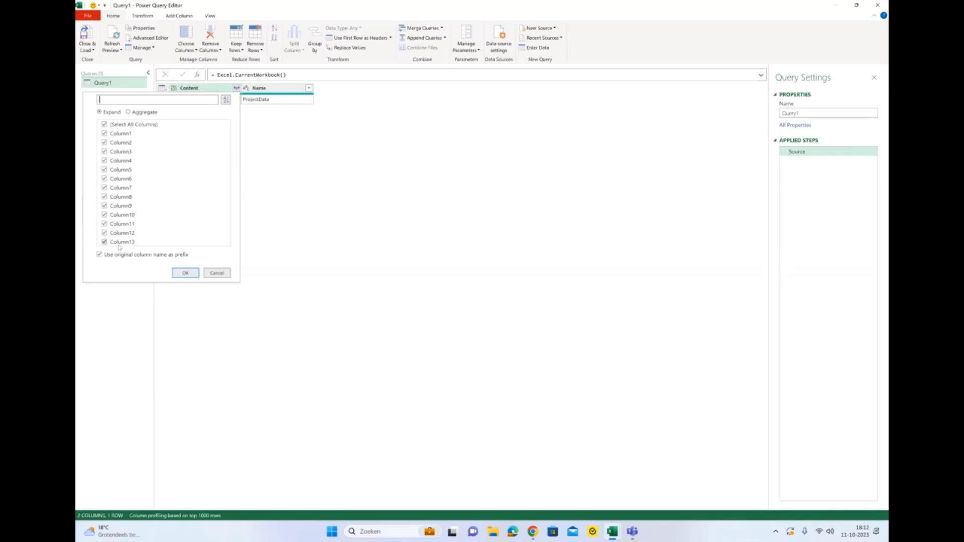
{"action": "left_click", "coordinate": [105, 257]}
{"action": "left_click", "coordinate": [184, 273]}
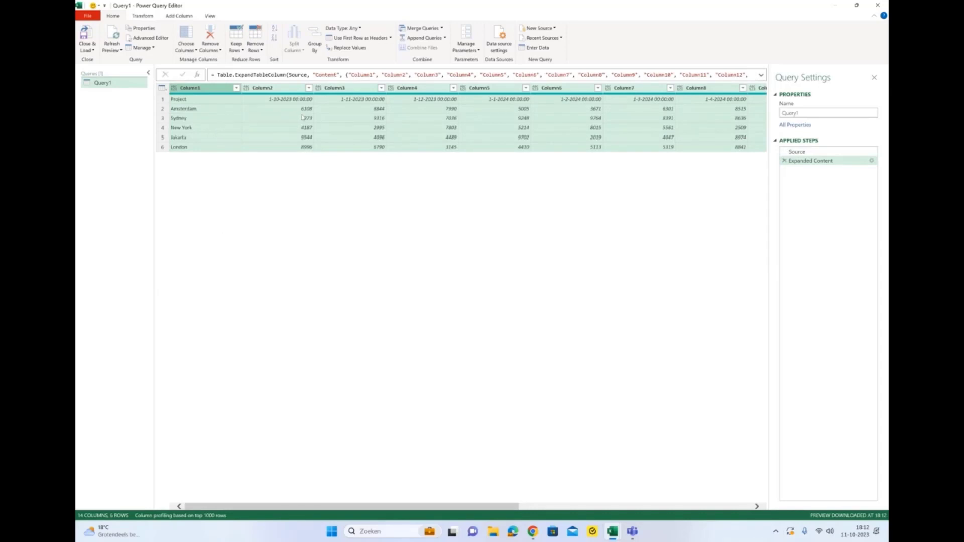
Remove the Name column from the expanded query table.
{"action": "left_click_drag", "start_coordinate": [249, 508], "coordinate": [481, 508]}
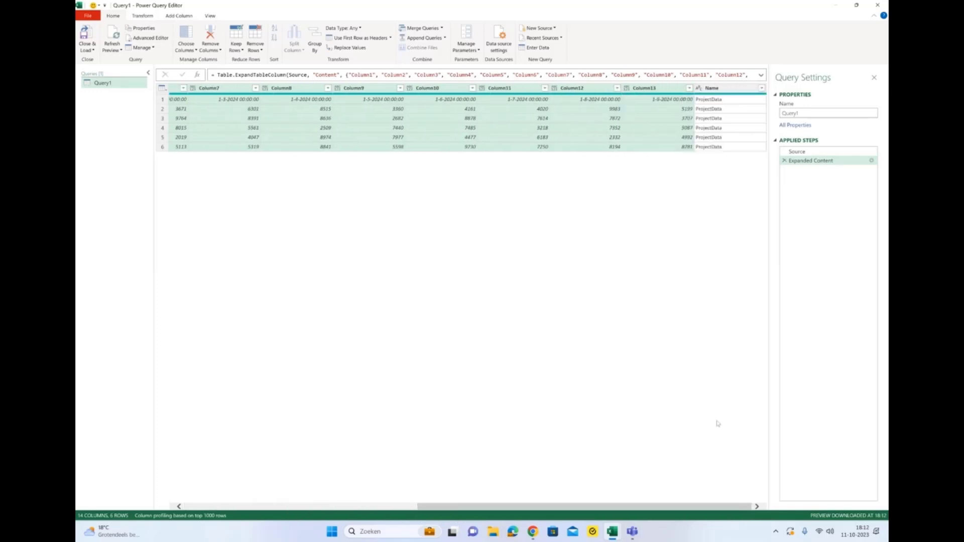
{"action": "left_click", "coordinate": [723, 89]}
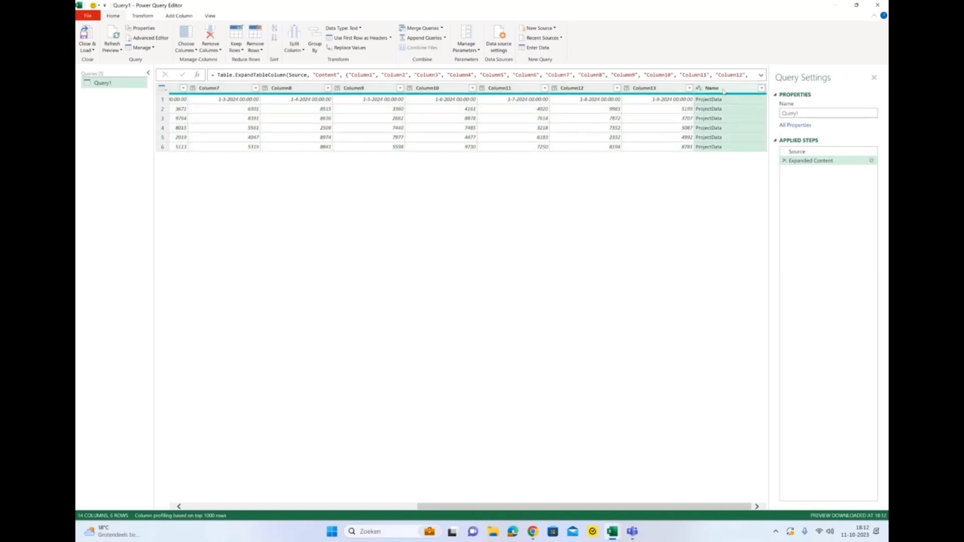
{"action": "right_click", "coordinate": [723, 90]}
{"action": "left_click", "coordinate": [731, 104]}
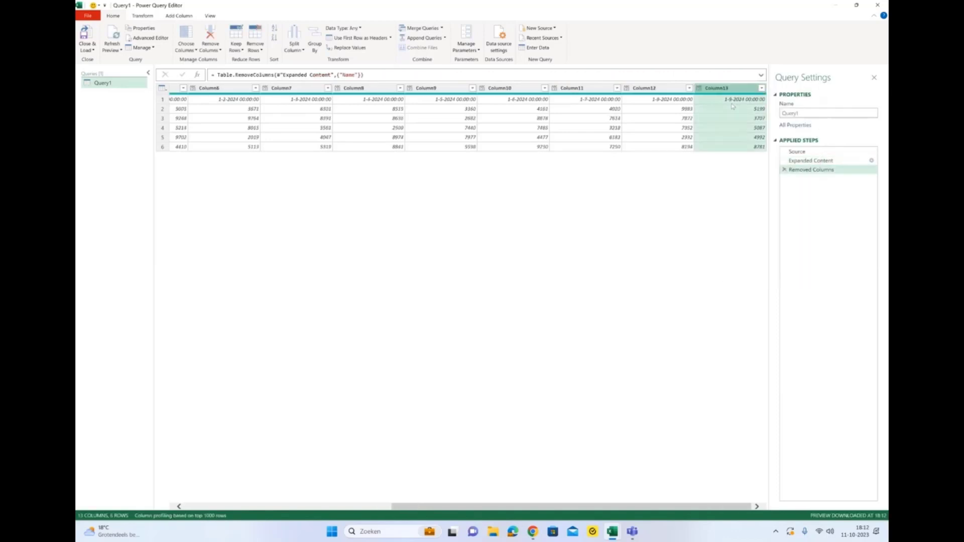
Use the first row of the query table as headers.
{"action": "left_click", "coordinate": [345, 507]}
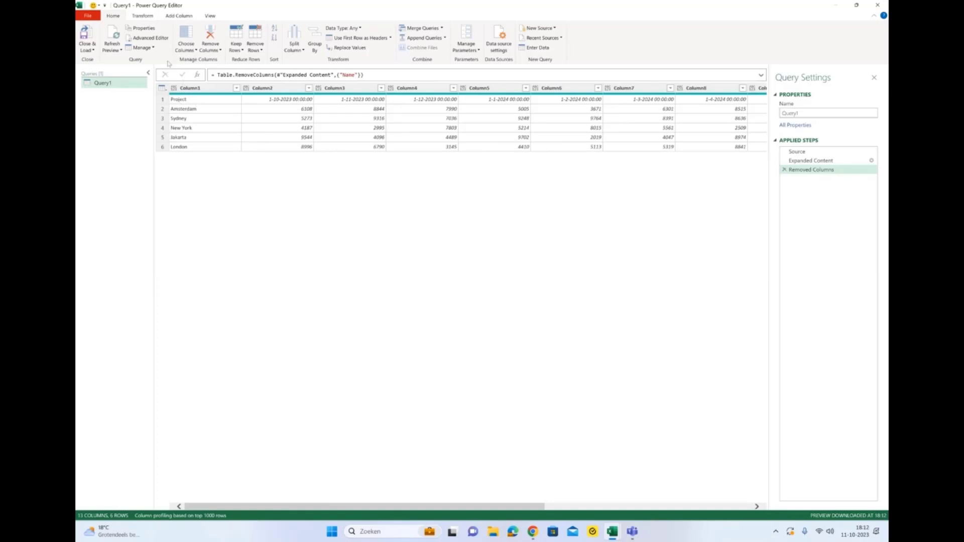
{"action": "left_click", "coordinate": [141, 16]}
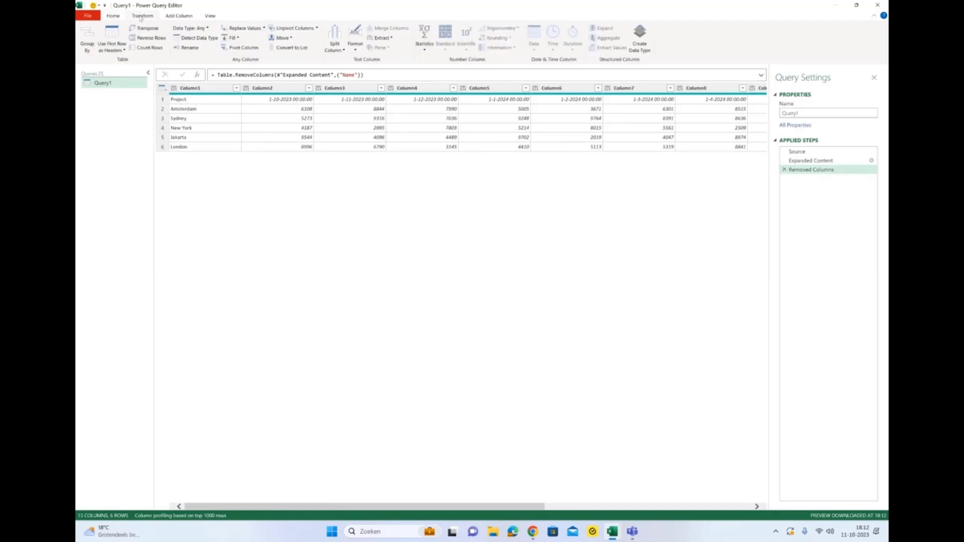
{"action": "left_click", "coordinate": [118, 52]}
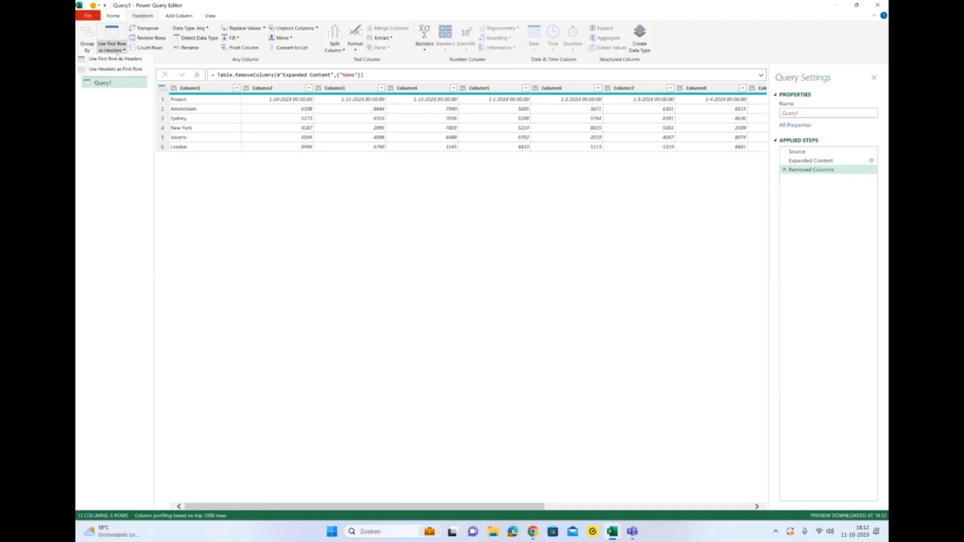
{"action": "left_click", "coordinate": [120, 60]}
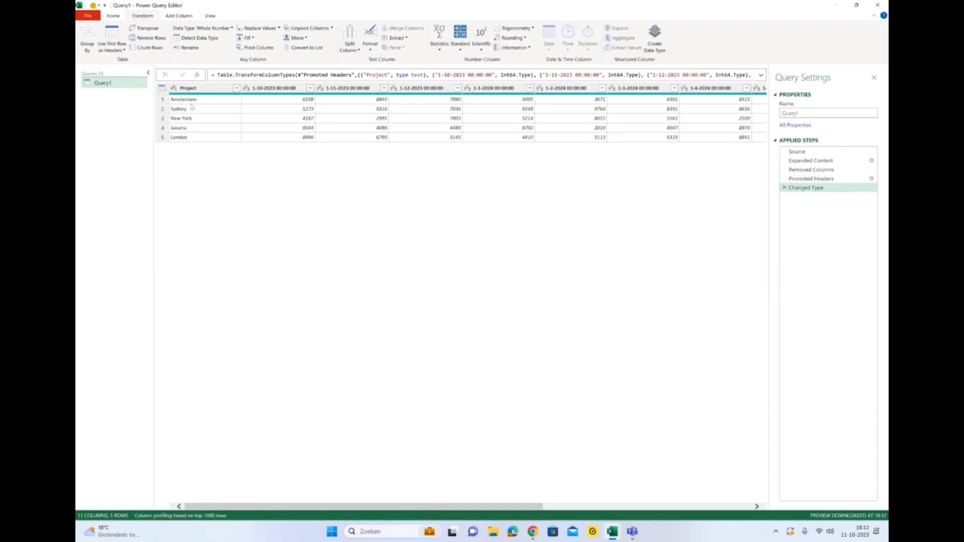
Unpivot all columns other than Project.
{"action": "left_click", "coordinate": [198, 91]}
{"action": "right_click", "coordinate": [198, 91]}
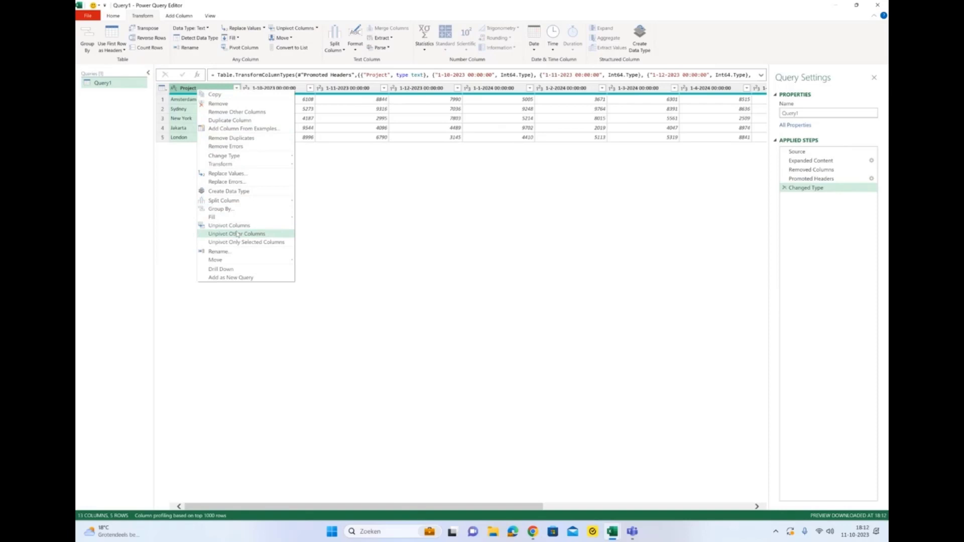
{"action": "left_click", "coordinate": [238, 234]}
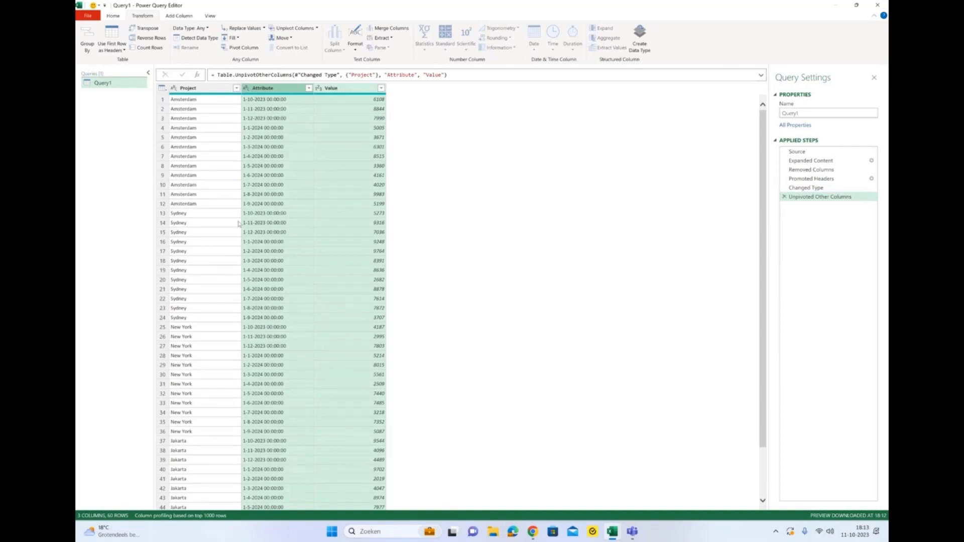
Rename the Attribute column as Date and change its data type to Date/Time.
{"action": "double_click", "coordinate": [267, 89]}
{"action": "type", "text": "Date"}
{"action": "key", "text": "Return"}
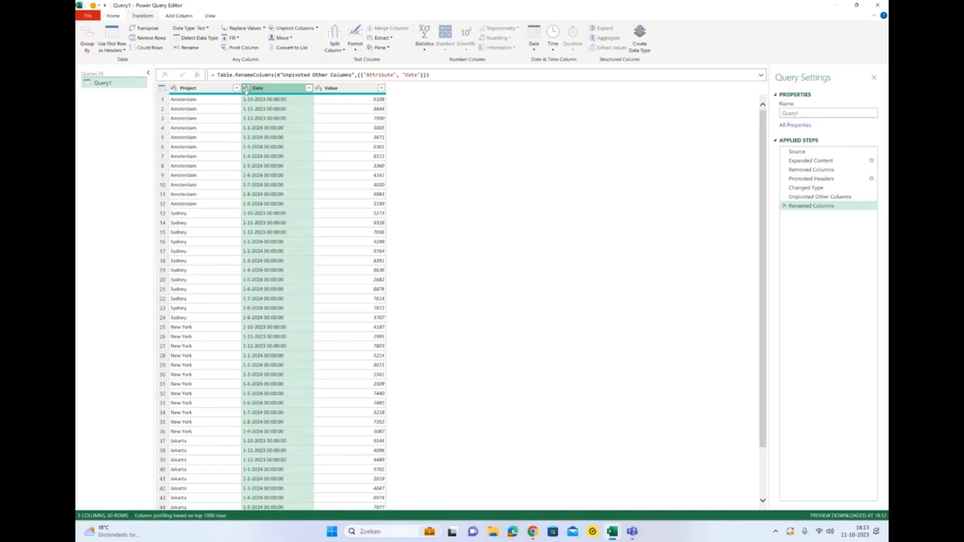
{"action": "left_click", "coordinate": [246, 89]}
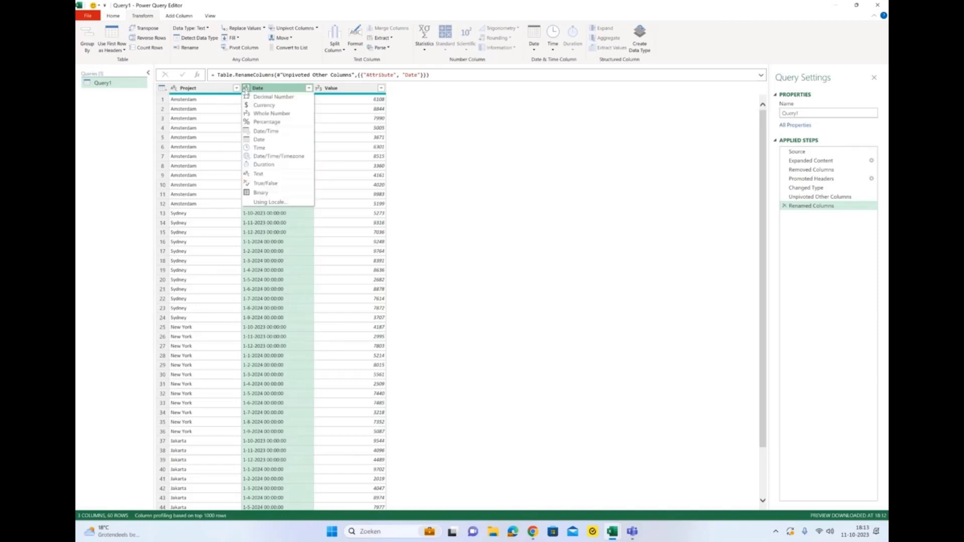
{"action": "left_click", "coordinate": [257, 131]}
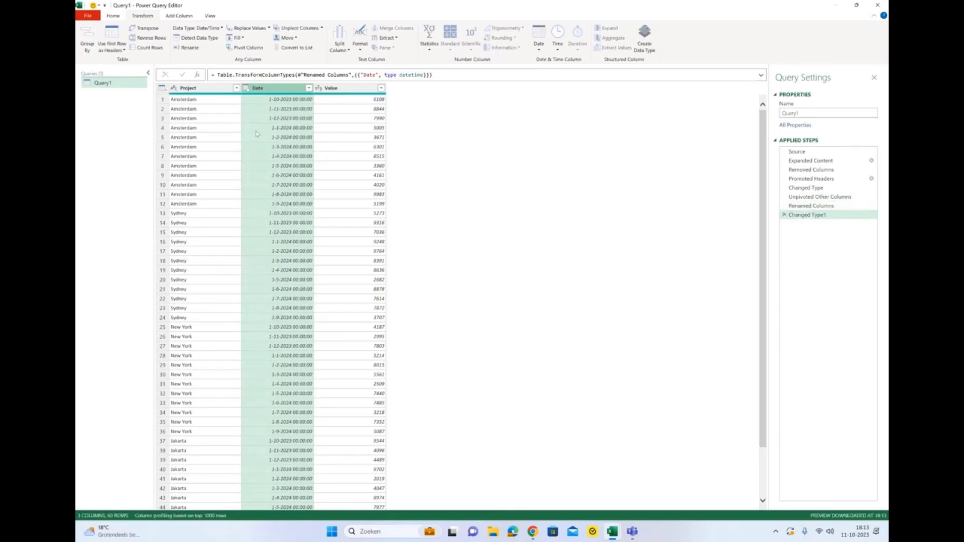
Change the Date column's type to Date using the Dutch (Netherlands) locale.
{"action": "left_click", "coordinate": [246, 89]}
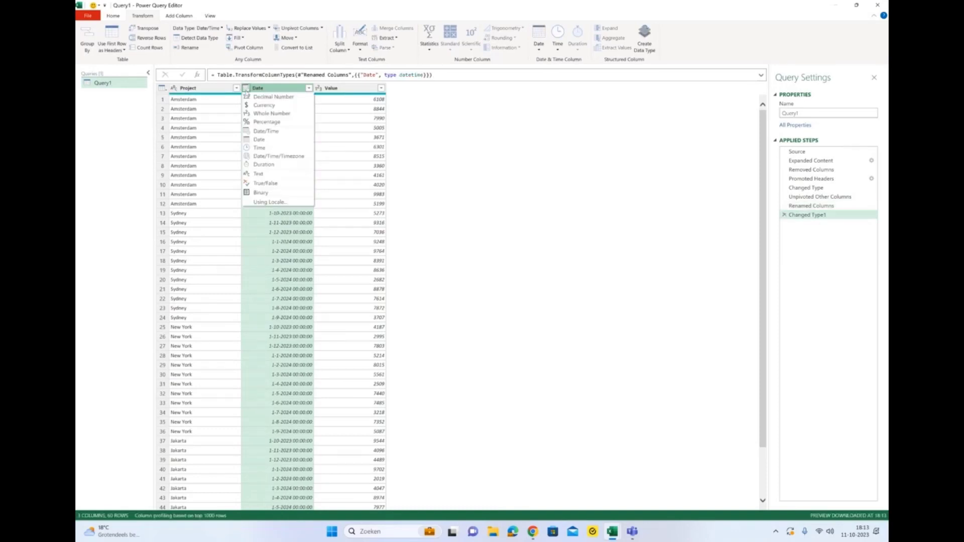
{"action": "left_click", "coordinate": [269, 201]}
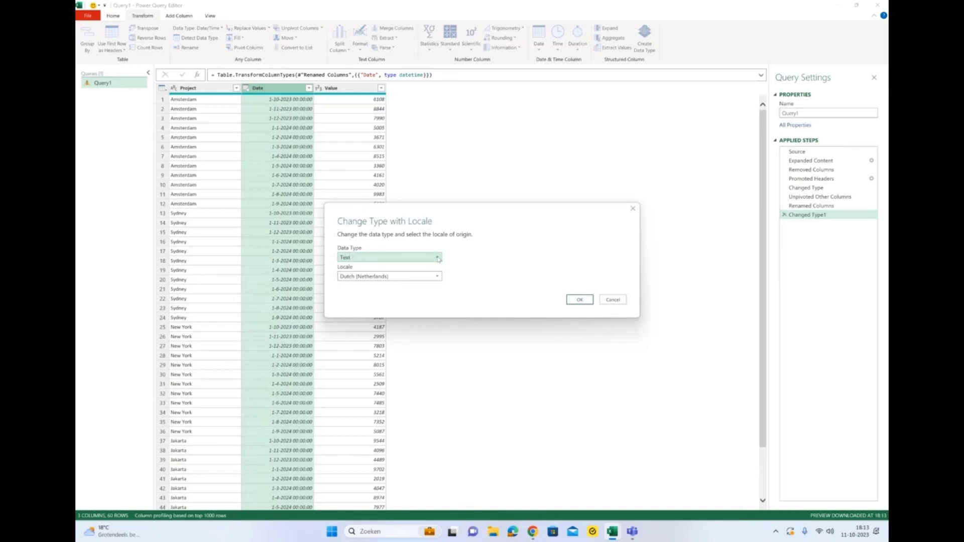
{"action": "left_click", "coordinate": [354, 256]}
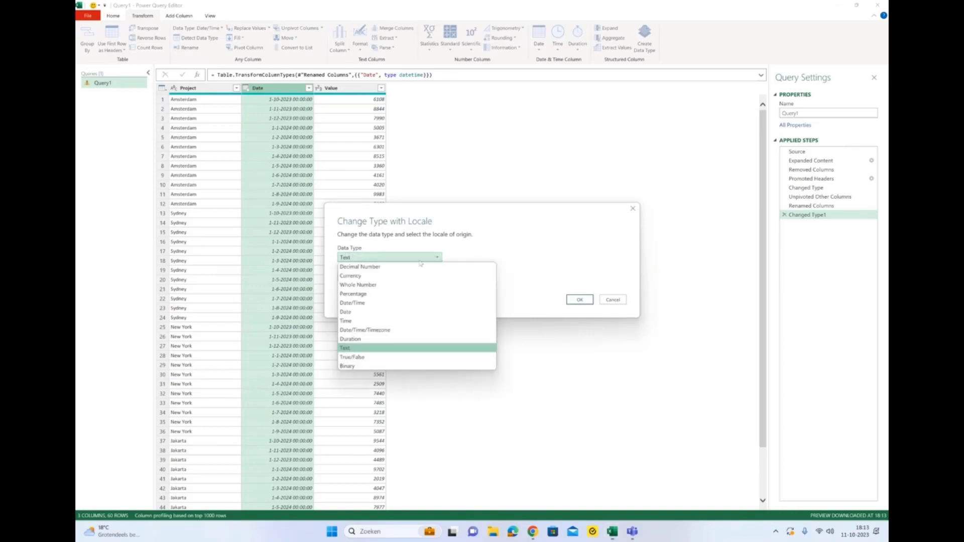
{"action": "left_click", "coordinate": [357, 312]}
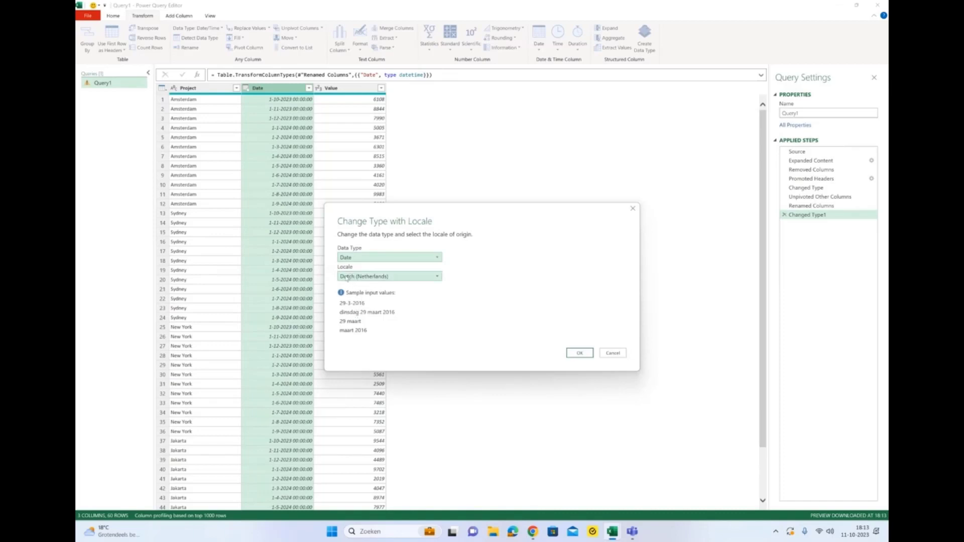
{"action": "left_click", "coordinate": [581, 352]}
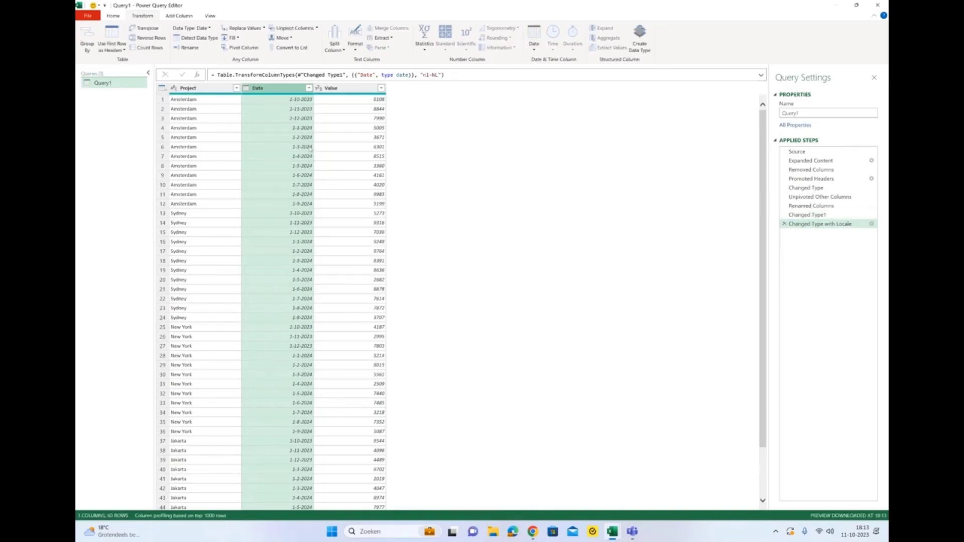
Rename the Value column as Amount.
{"action": "double_click", "coordinate": [331, 88]}
{"action": "type", "text": "Amount"}
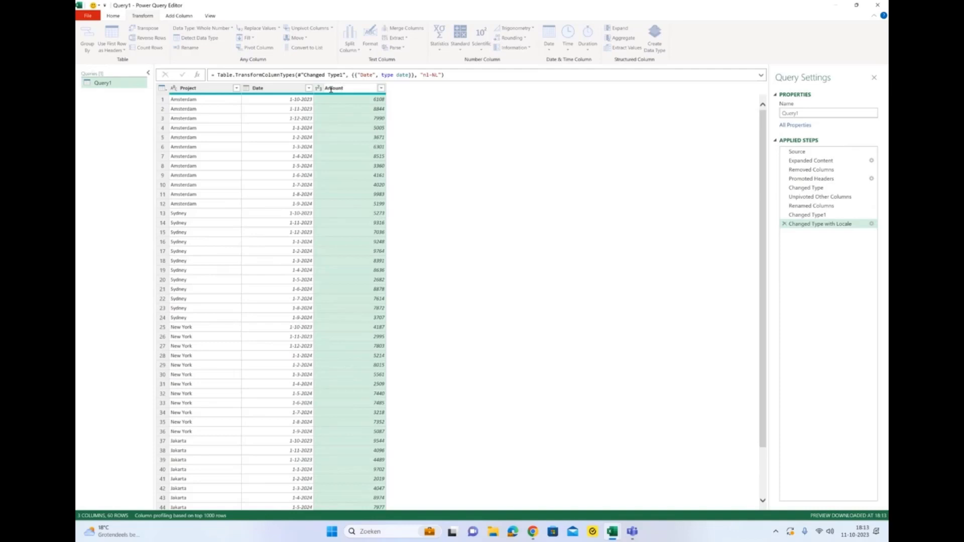
{"action": "key", "text": "Return"}
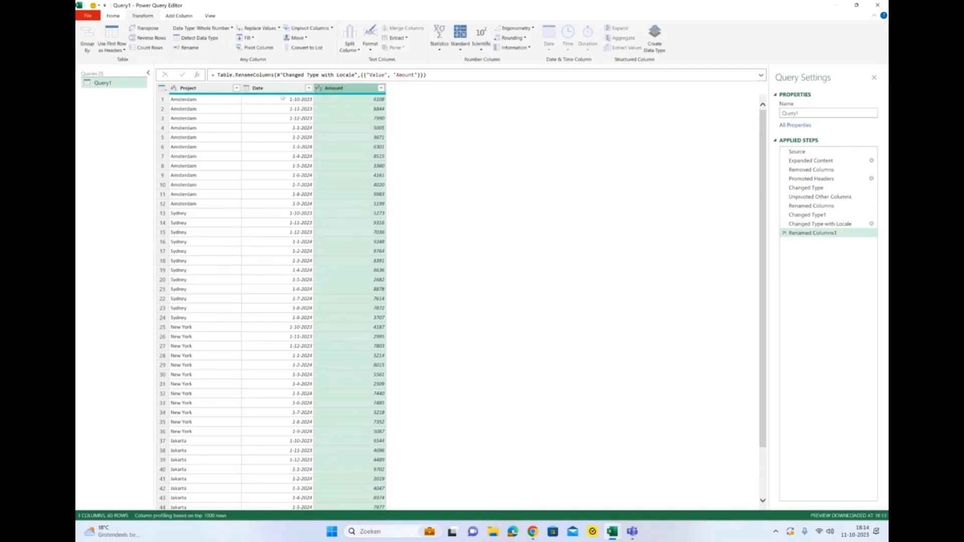
Close the query editor and load the query as a PivotTable report on a new worksheet.
{"action": "left_click", "coordinate": [113, 16]}
{"action": "left_click", "coordinate": [86, 50]}
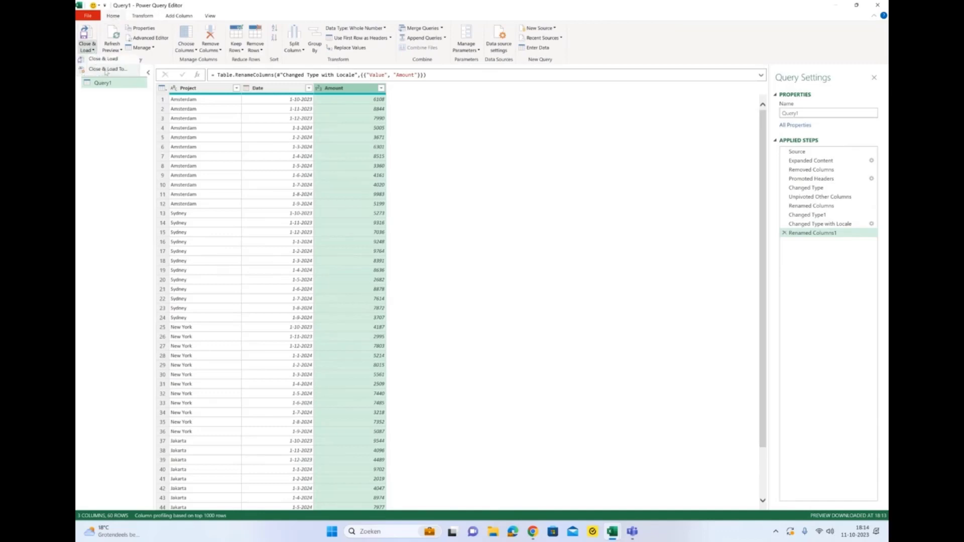
{"action": "left_click", "coordinate": [106, 70]}
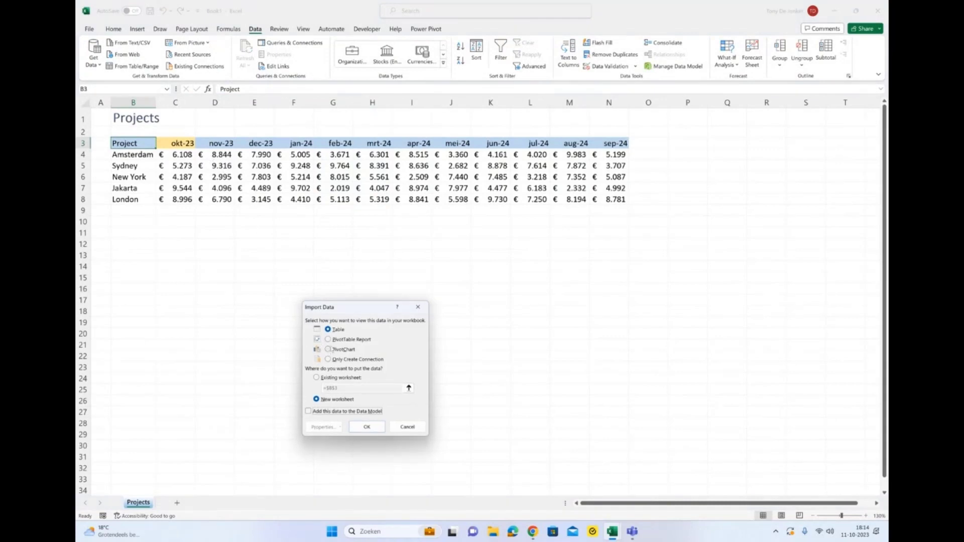
{"action": "left_click", "coordinate": [329, 340]}
{"action": "left_click", "coordinate": [366, 428]}
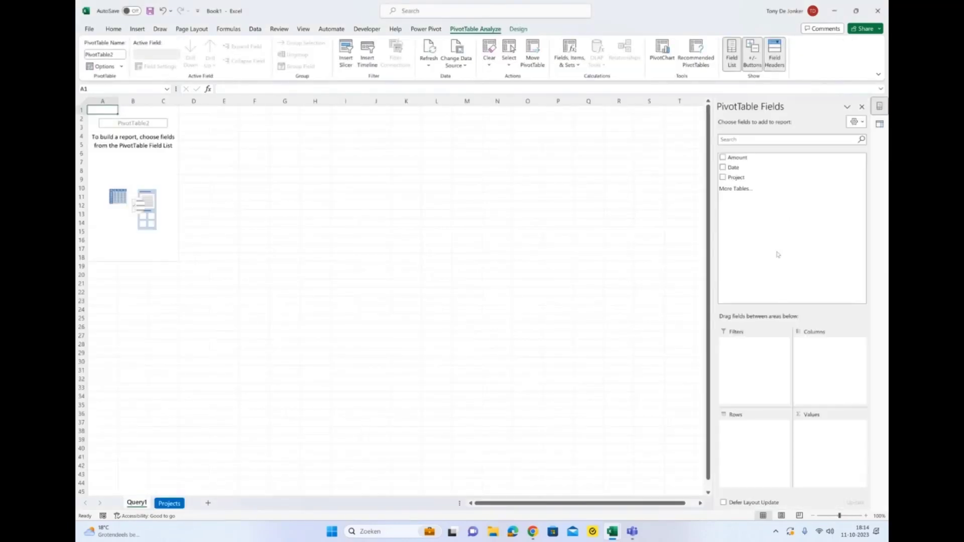
Add Project as rows and Amount as values to the PivotTable, and apply a dark blue PivotTable style.
{"action": "left_click", "coordinate": [722, 177]}
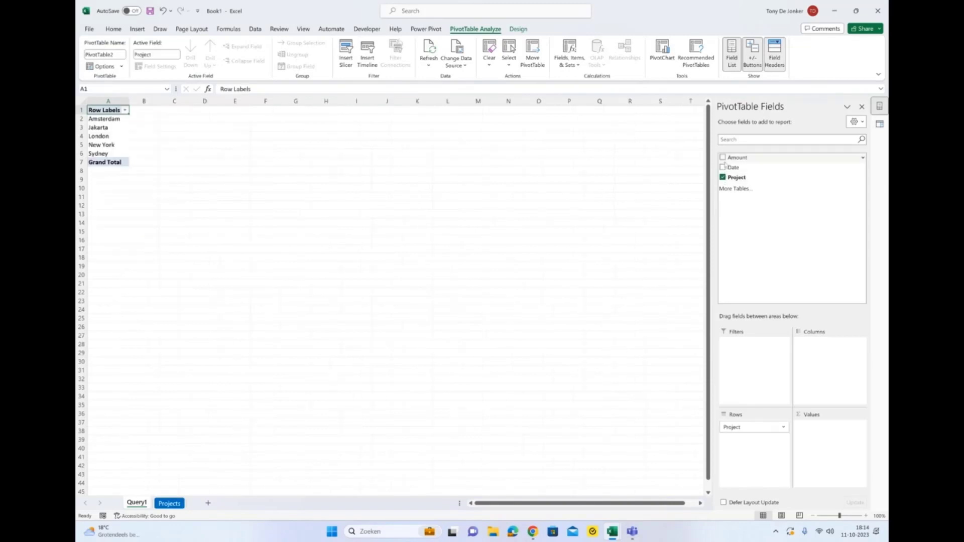
{"action": "left_click", "coordinate": [723, 158]}
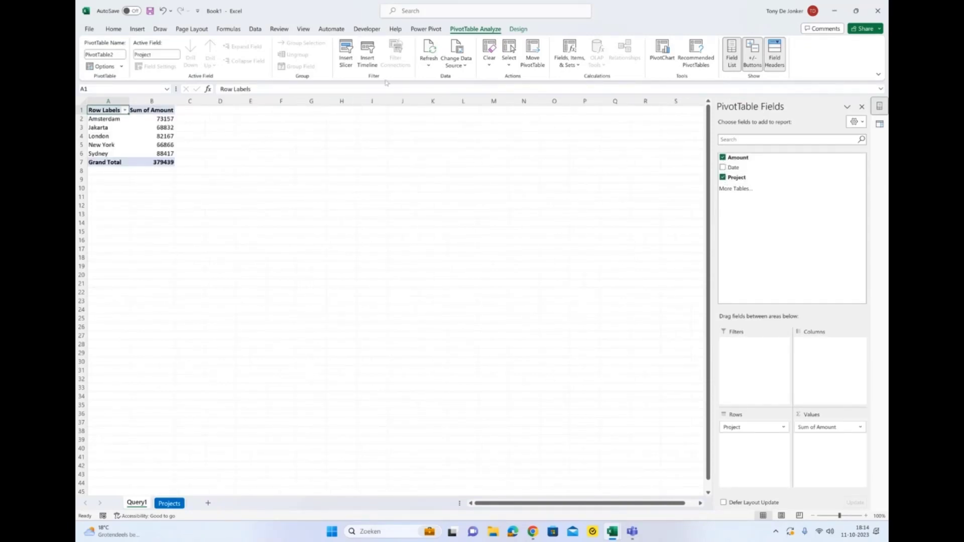
{"action": "left_click", "coordinate": [518, 31]}
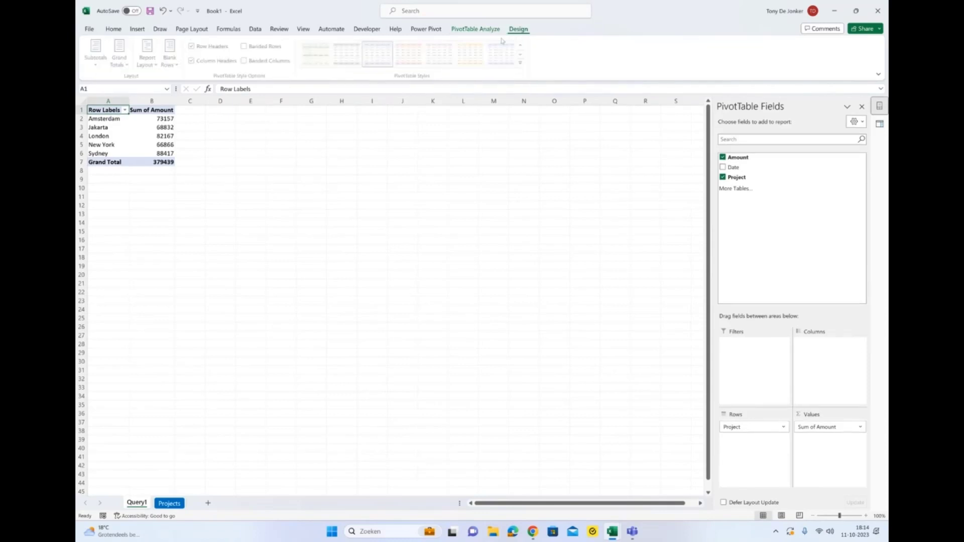
{"action": "left_click", "coordinate": [521, 62]}
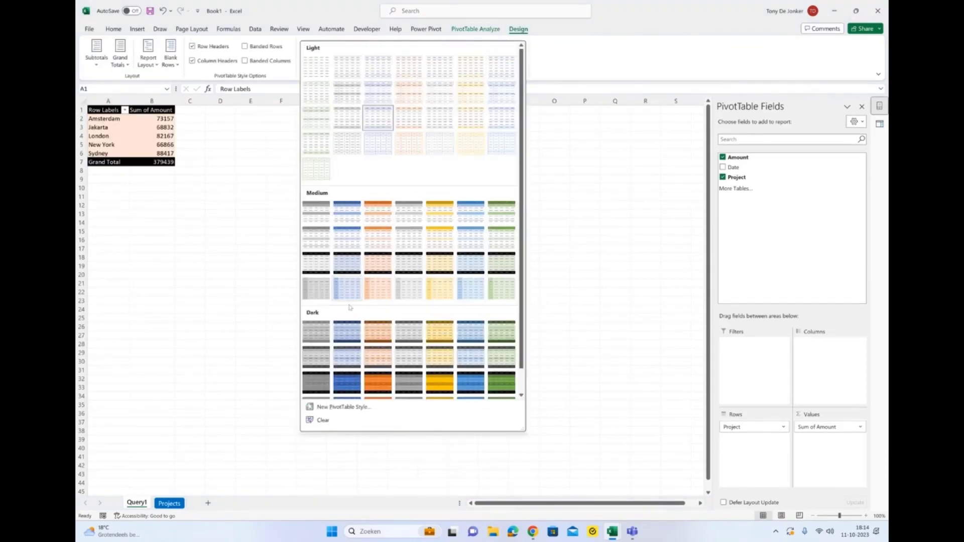
{"action": "left_click", "coordinate": [347, 332]}
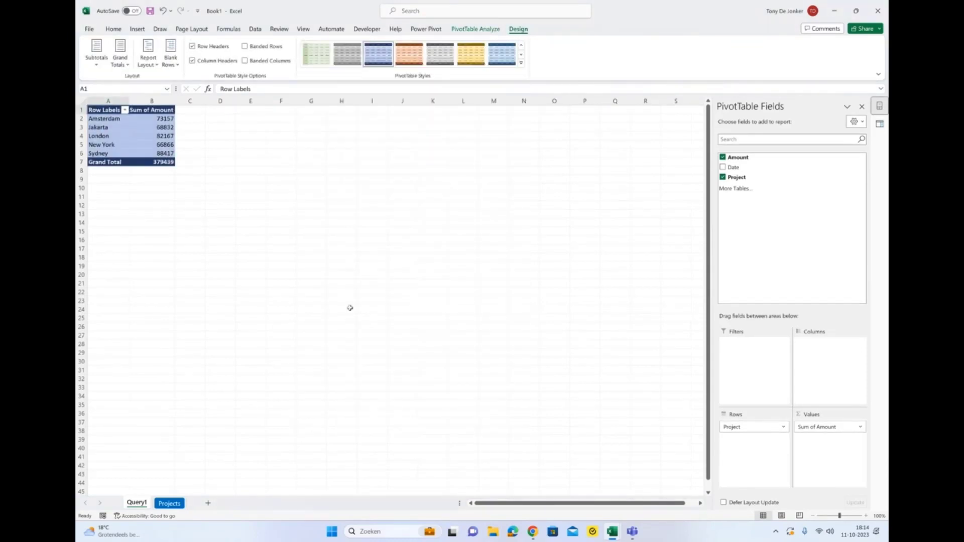
Format the Sum of Amount values as Accounting with the € symbol and no decimals, and show the PivotTable in tabular form.
{"action": "right_click", "coordinate": [152, 118]}
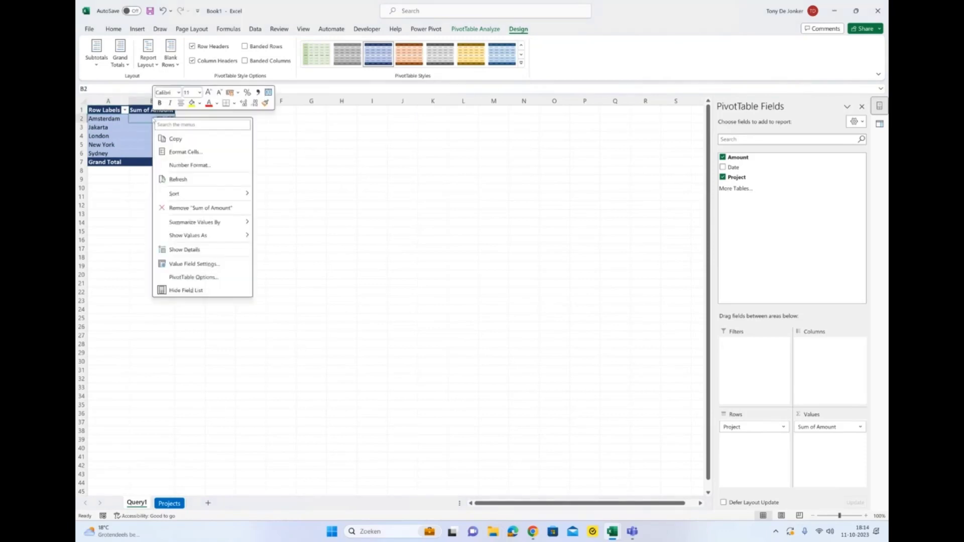
{"action": "left_click", "coordinate": [196, 165]}
{"action": "left_click", "coordinate": [114, 101]}
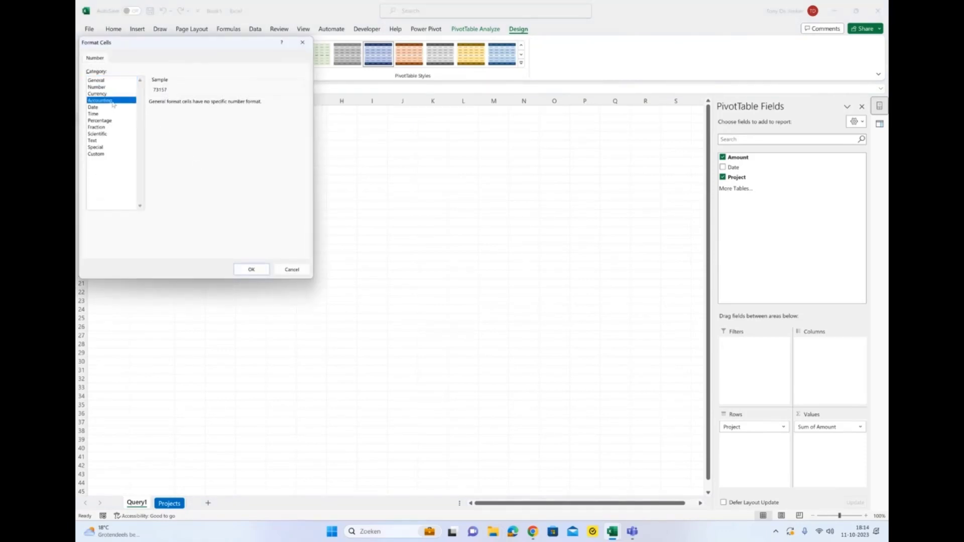
{"action": "left_click", "coordinate": [210, 106]}
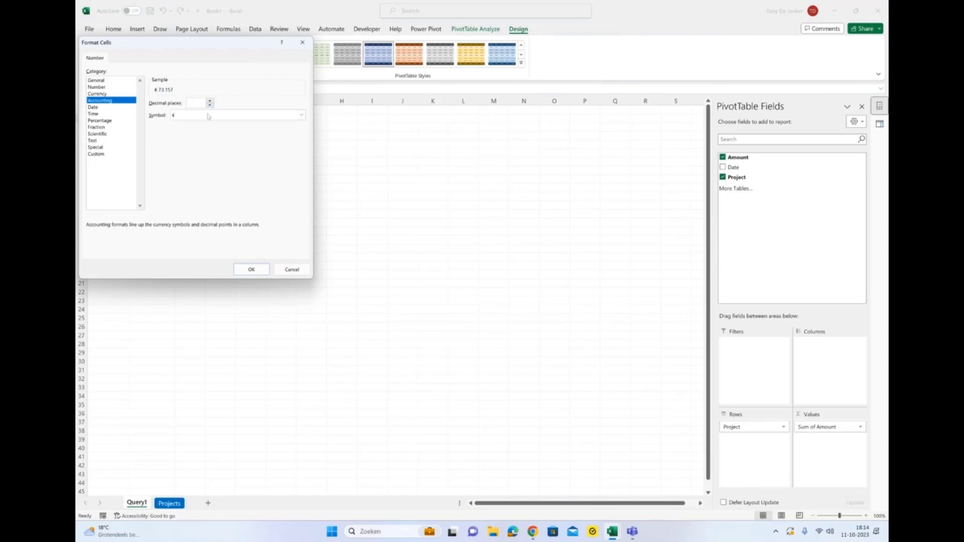
{"action": "left_click", "coordinate": [250, 270]}
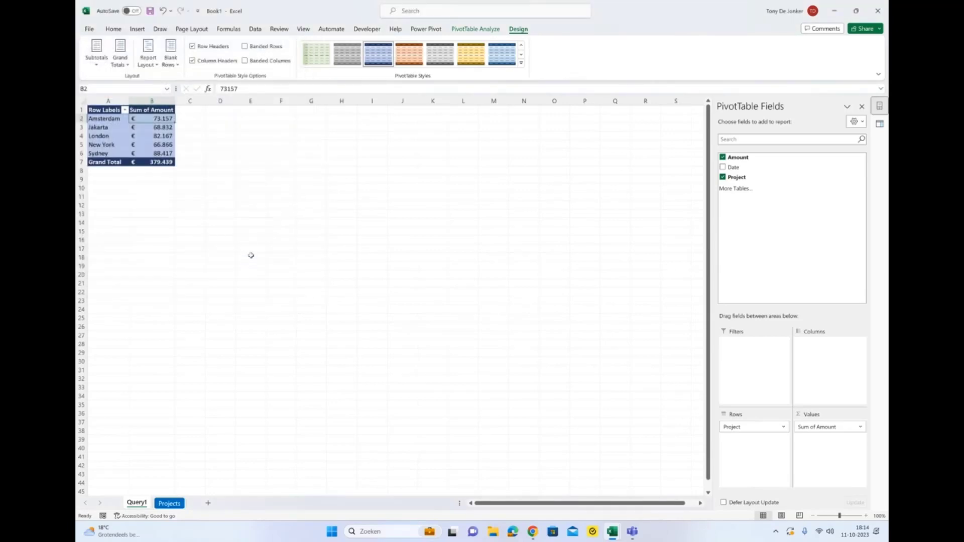
{"action": "left_click", "coordinate": [150, 63]}
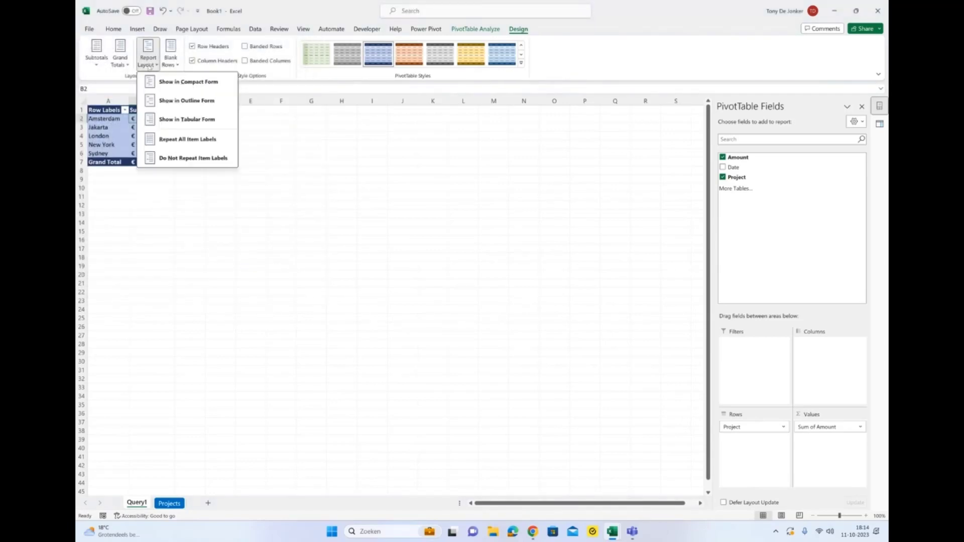
{"action": "left_click", "coordinate": [178, 117]}
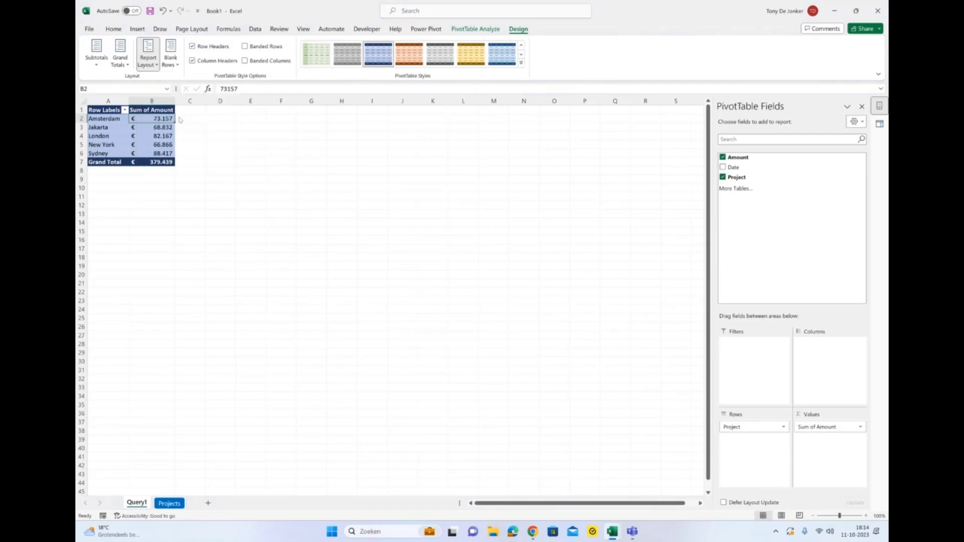
Insert a timeline for the Date field and move it beside the PivotTable.
{"action": "left_click", "coordinate": [454, 30]}
{"action": "left_click", "coordinate": [365, 62]}
{"action": "left_click", "coordinate": [322, 342]}
{"action": "left_click", "coordinate": [365, 440]}
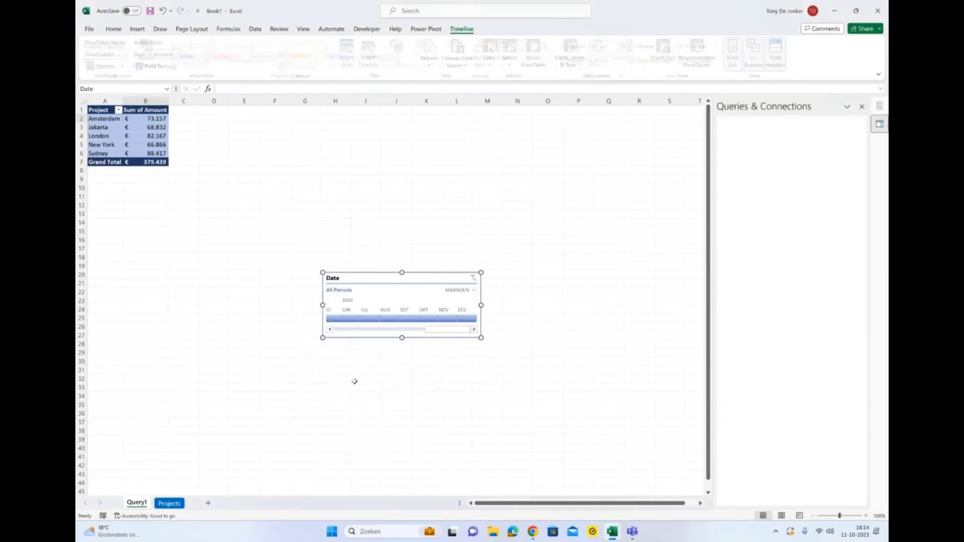
{"action": "left_click_drag", "start_coordinate": [387, 281], "coordinate": [294, 118]}
Filter the PivotTable with the timeline to July, August and September 2024 one after another.
{"action": "left_click", "coordinate": [282, 157]}
{"action": "left_click", "coordinate": [296, 155]}
{"action": "left_click", "coordinate": [316, 155]}
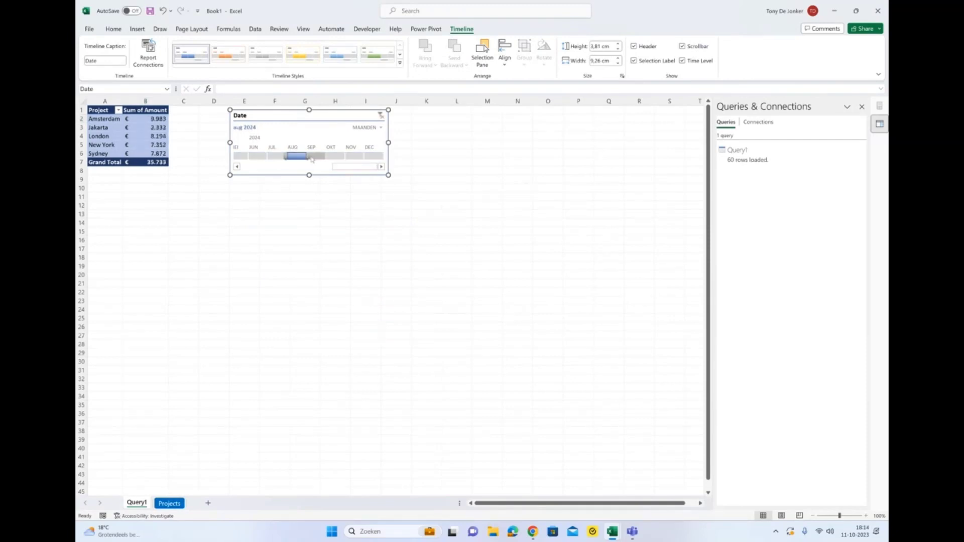
Clear the Date timeline's filter and delete the timeline.
{"action": "left_click", "coordinate": [380, 116]}
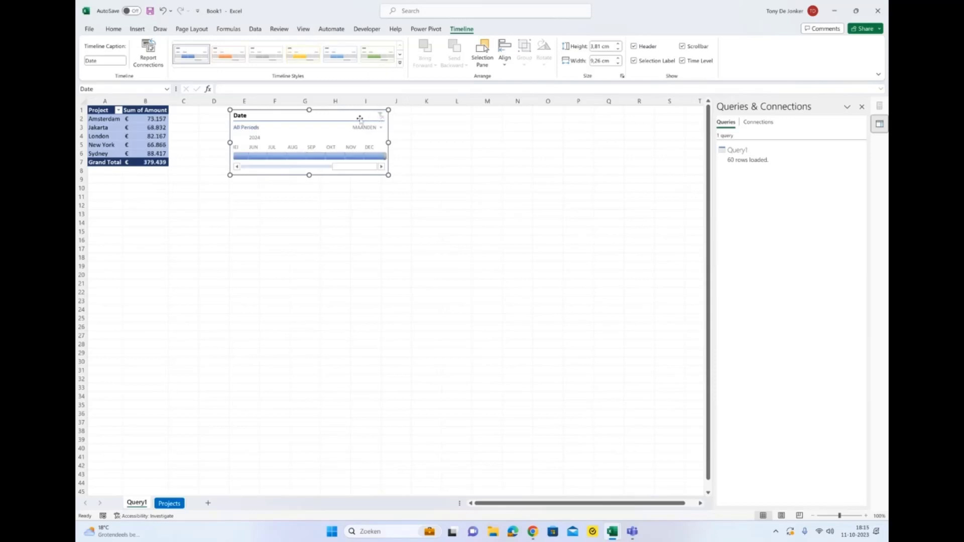
{"action": "key", "text": "Delete"}
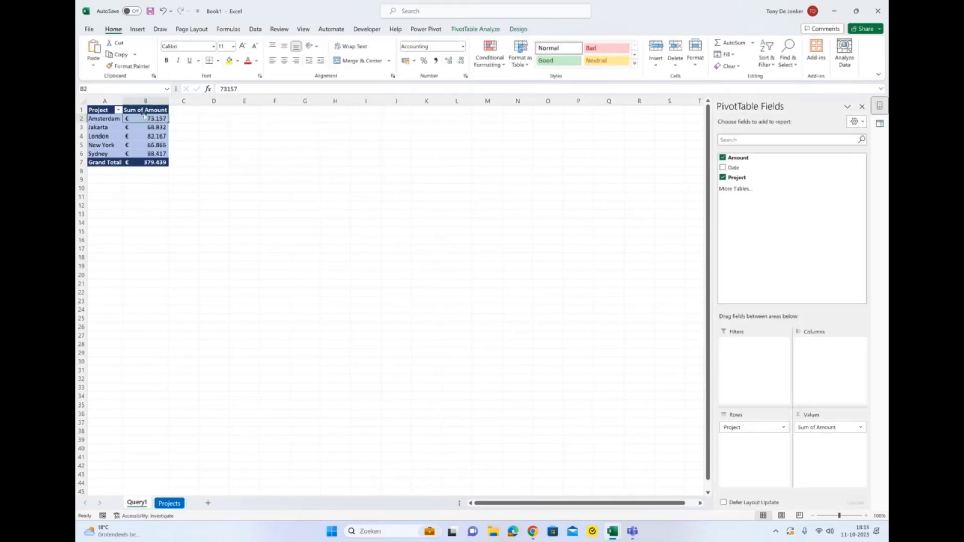
Add Date to the PivotTable columns without the Quarters field, and expand 2023 and 2024 to show their months.
{"action": "left_click_drag", "start_coordinate": [736, 168], "coordinate": [814, 361]}
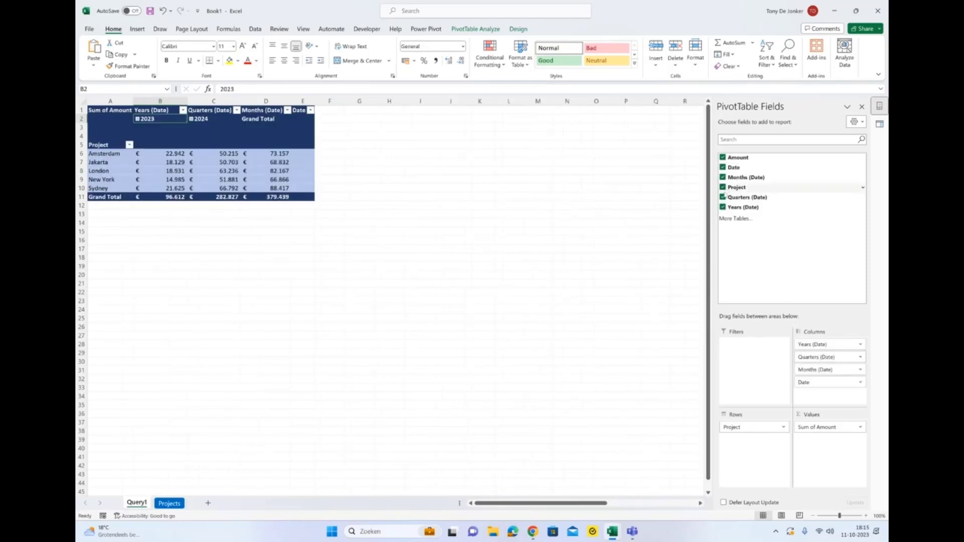
{"action": "left_click", "coordinate": [722, 198]}
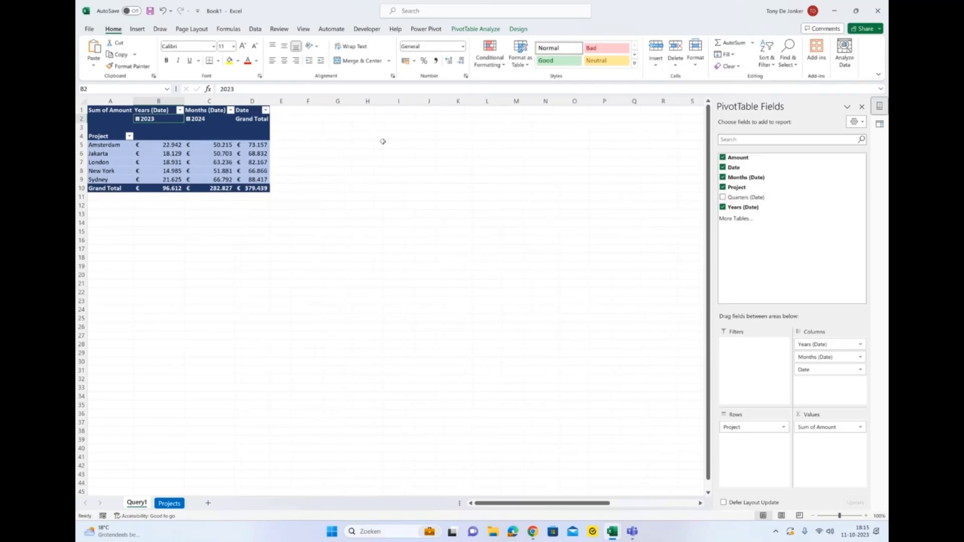
{"action": "double_click", "coordinate": [171, 119]}
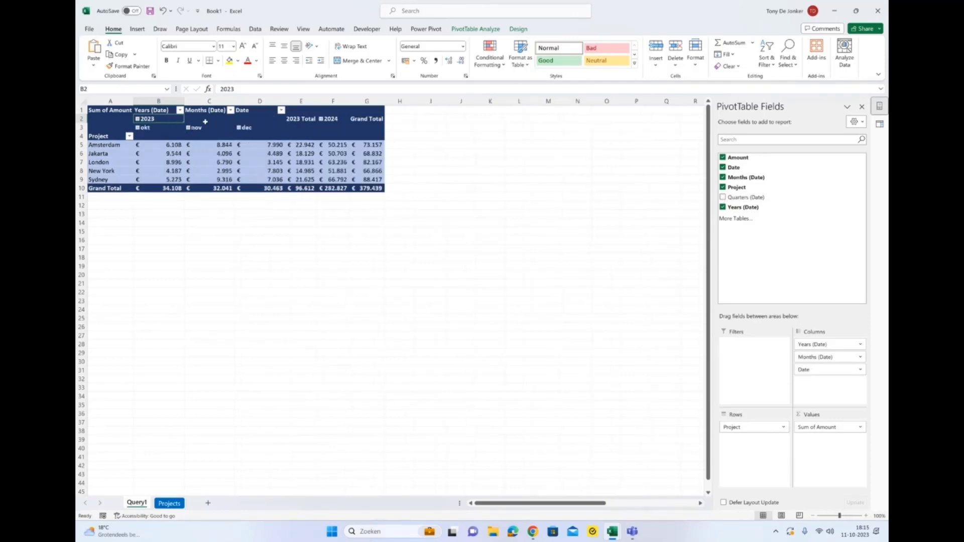
{"action": "double_click", "coordinate": [322, 119]}
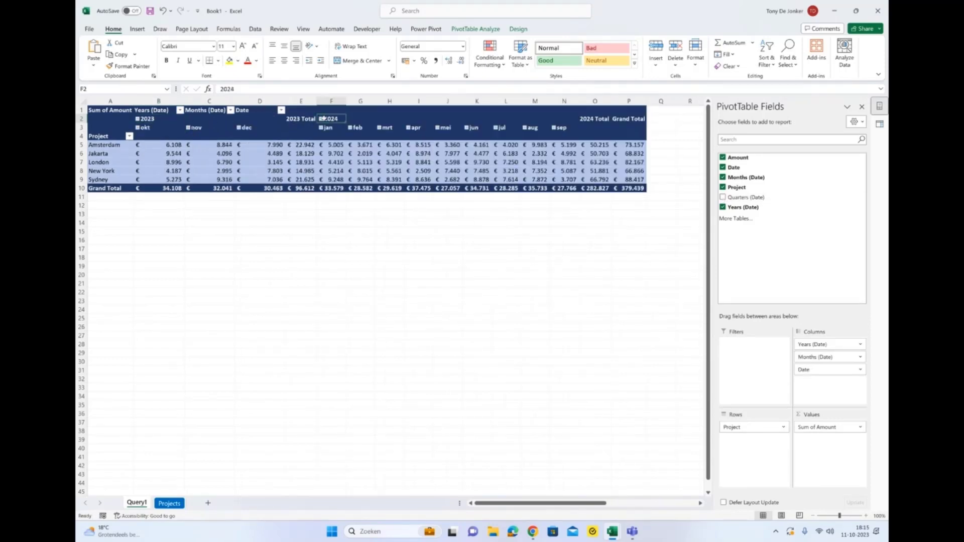
{"action": "left_click", "coordinate": [129, 204]}
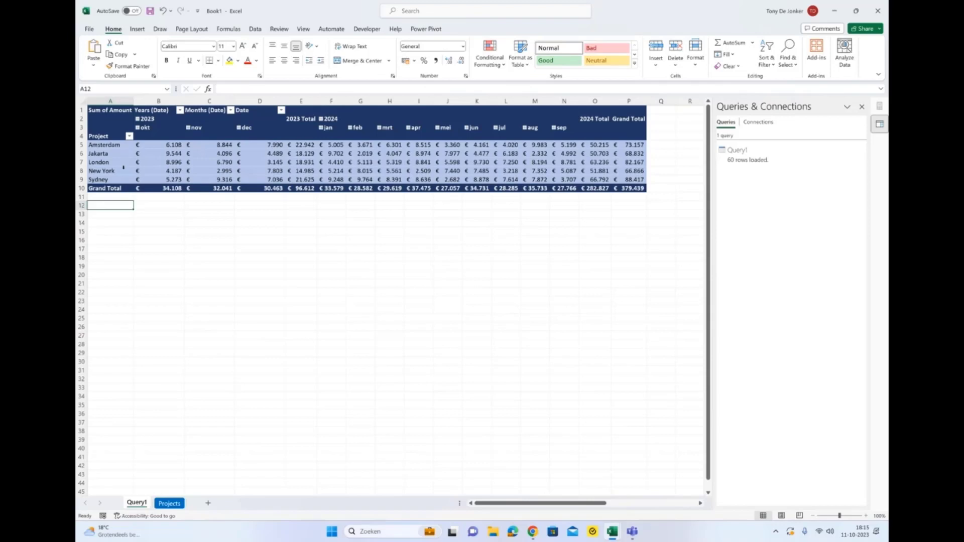
Switch to the Excel Virtually Global 2023 workbook and examine the table name and design options of the sales table on the Map sheet.
{"action": "key", "text": "alt+Tab"}
{"action": "key", "text": "alt+Tab"}
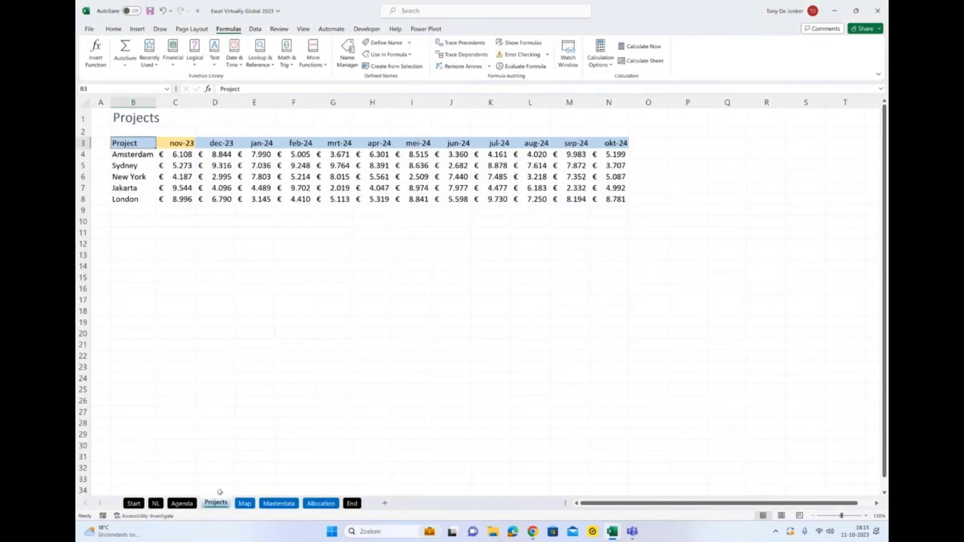
{"action": "left_click", "coordinate": [245, 503]}
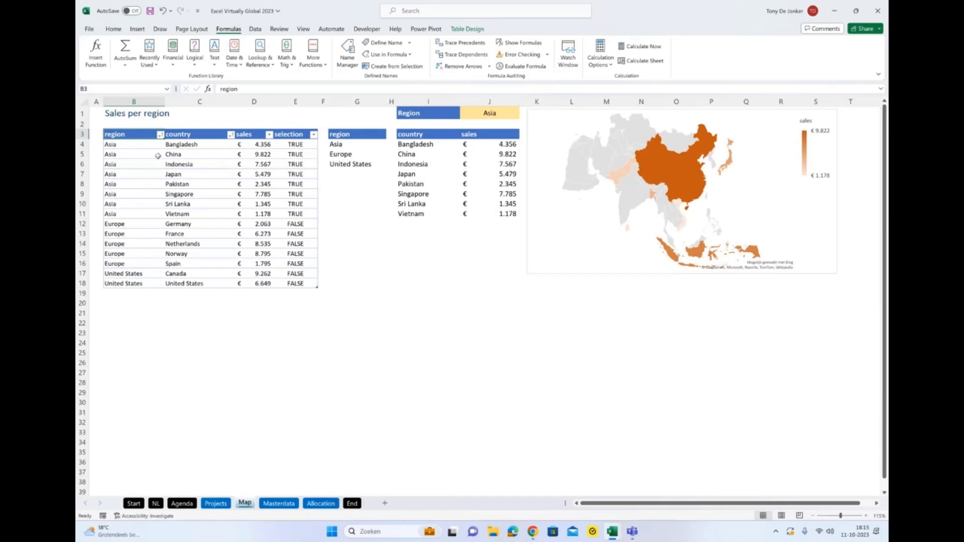
{"action": "left_click", "coordinate": [137, 144]}
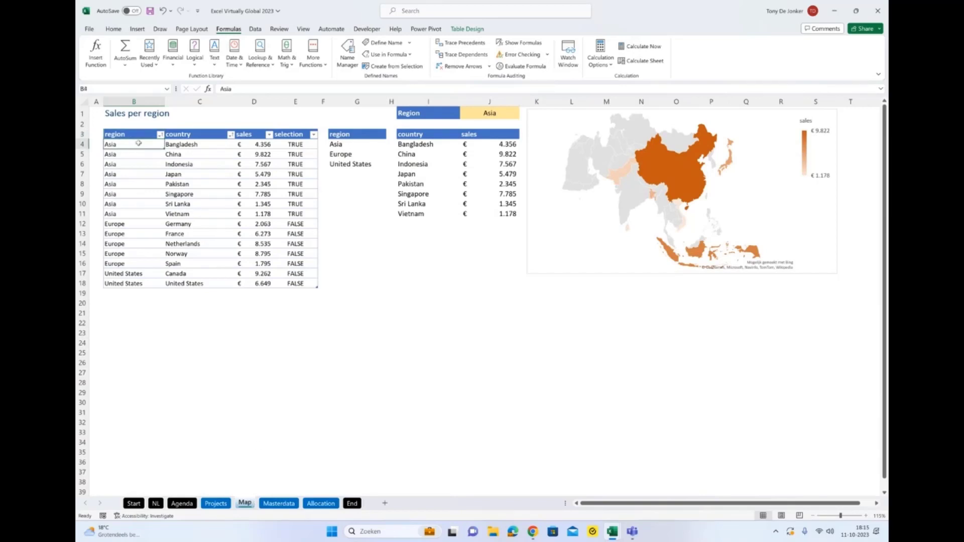
{"action": "left_click", "coordinate": [463, 30]}
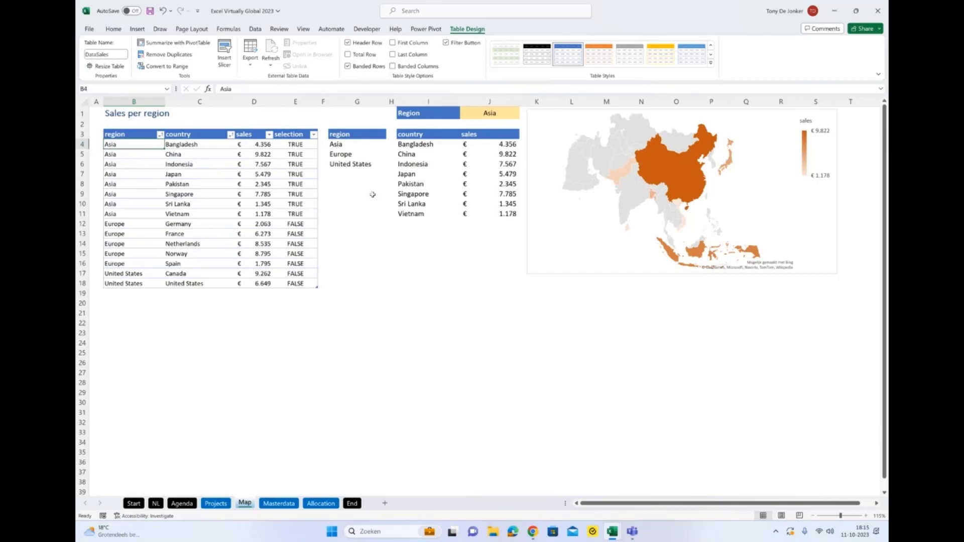
Set the Region selection cell to Europe and go to the named range Region to check which cell it covers.
{"action": "left_click", "coordinate": [485, 114]}
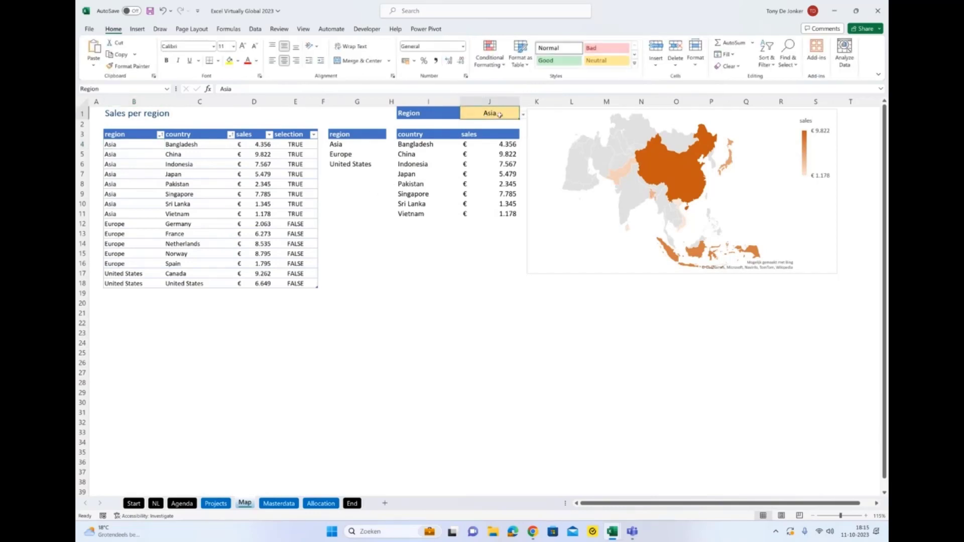
{"action": "left_click", "coordinate": [523, 116]}
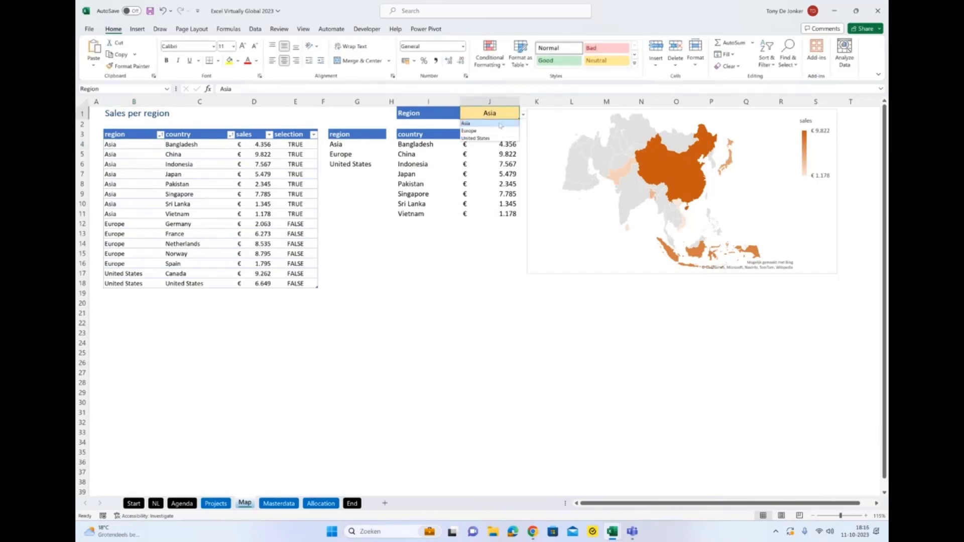
{"action": "left_click", "coordinate": [483, 131]}
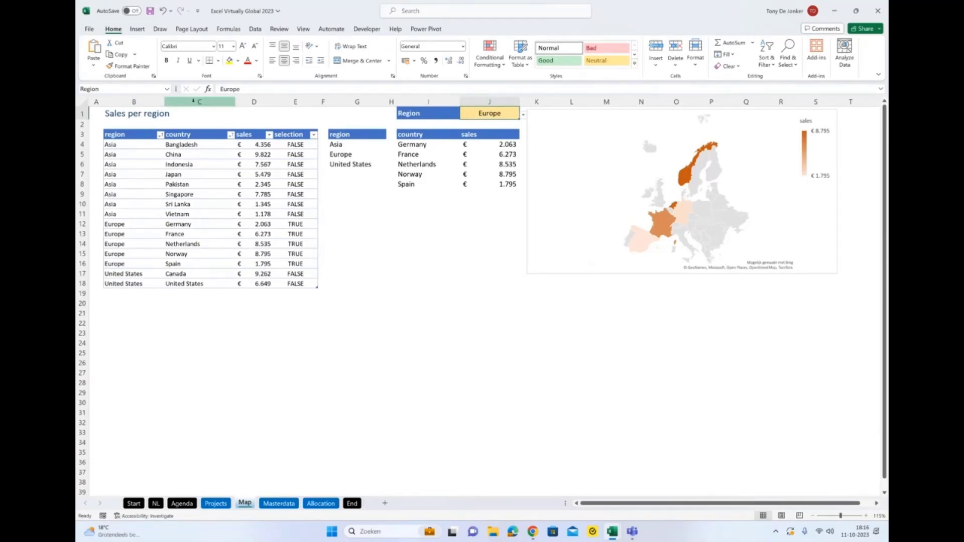
{"action": "left_click", "coordinate": [167, 89]}
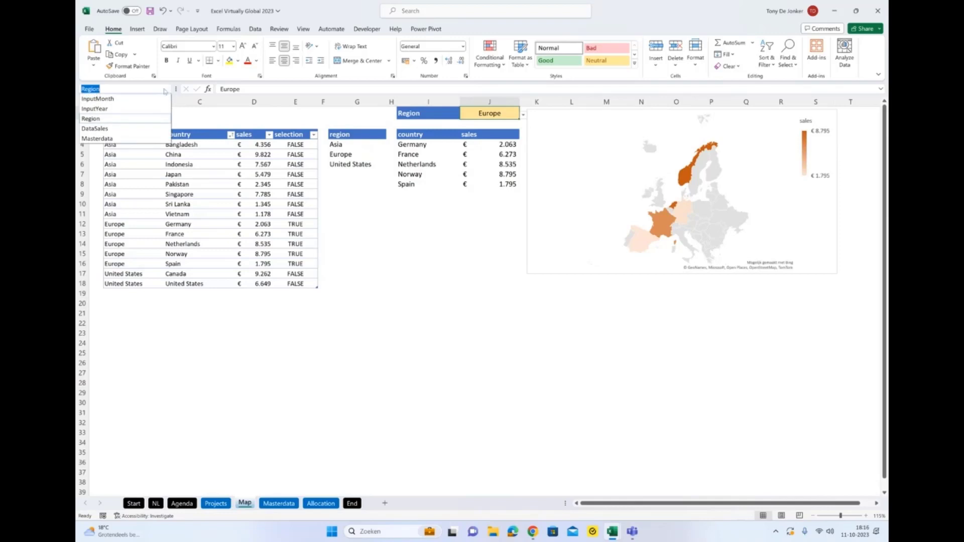
{"action": "left_click", "coordinate": [121, 119]}
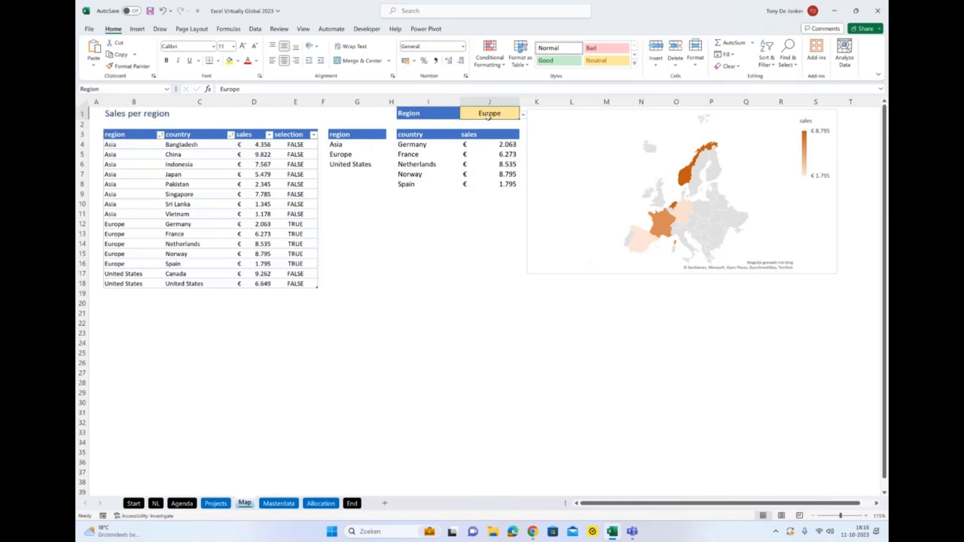
Examine the selection column's formula in the sales table, comparing each row's region with the Region cell and checking the Europe rows.
{"action": "left_click", "coordinate": [301, 145]}
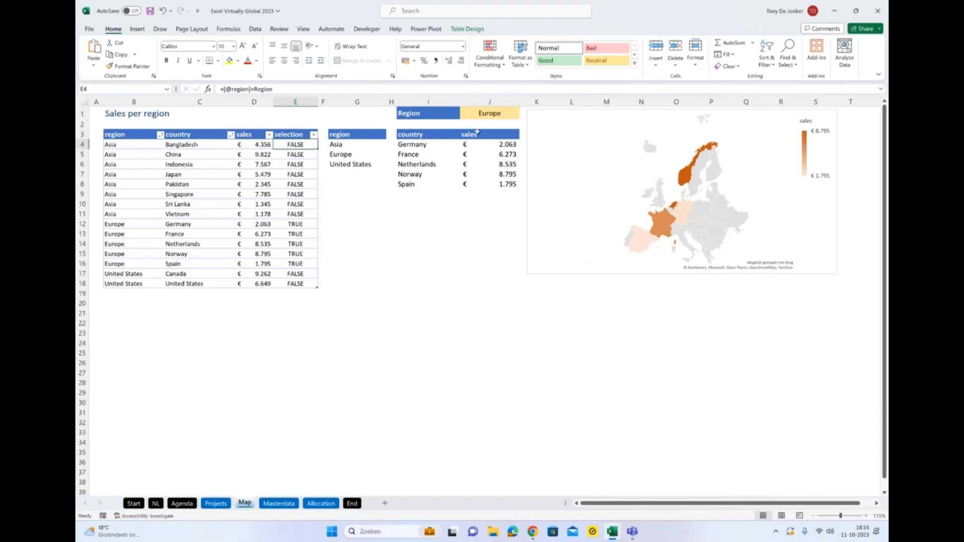
{"action": "left_click_drag", "start_coordinate": [115, 224], "coordinate": [304, 254]}
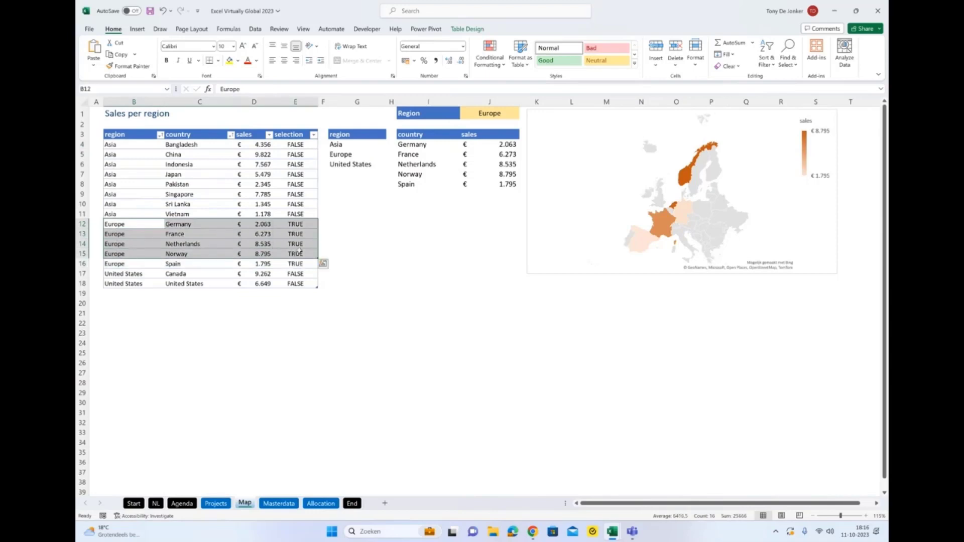
{"action": "left_click", "coordinate": [303, 145]}
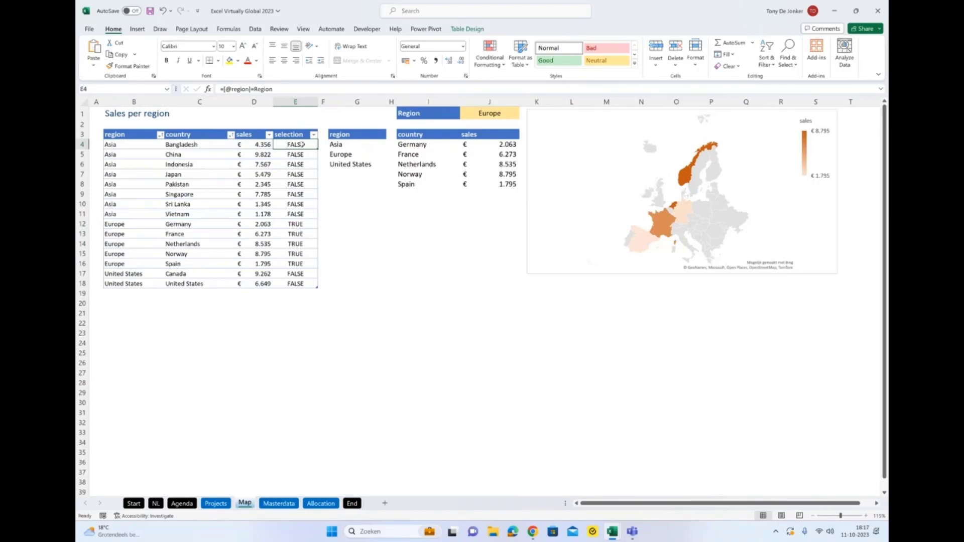
{"action": "left_click", "coordinate": [121, 145]}
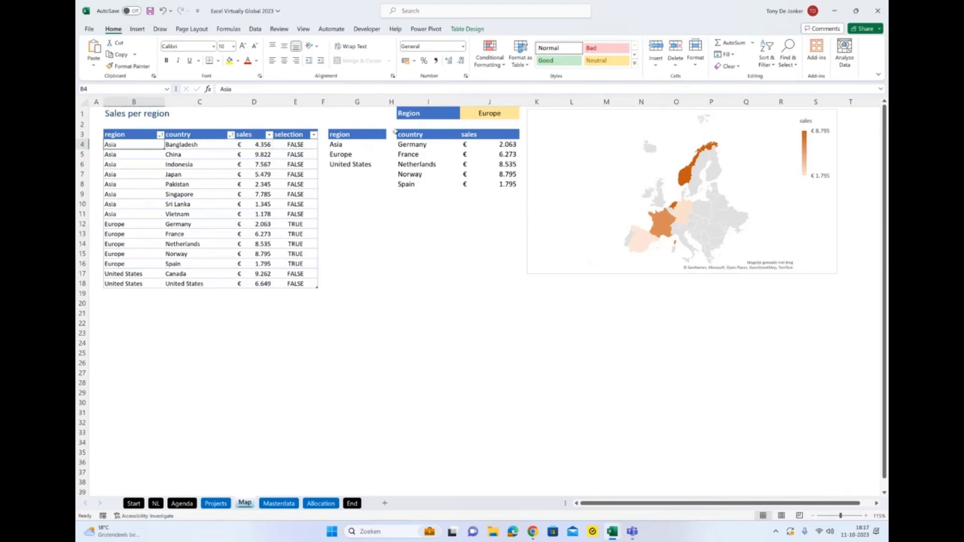
{"action": "left_click", "coordinate": [481, 116]}
{"action": "left_click", "coordinate": [298, 143]}
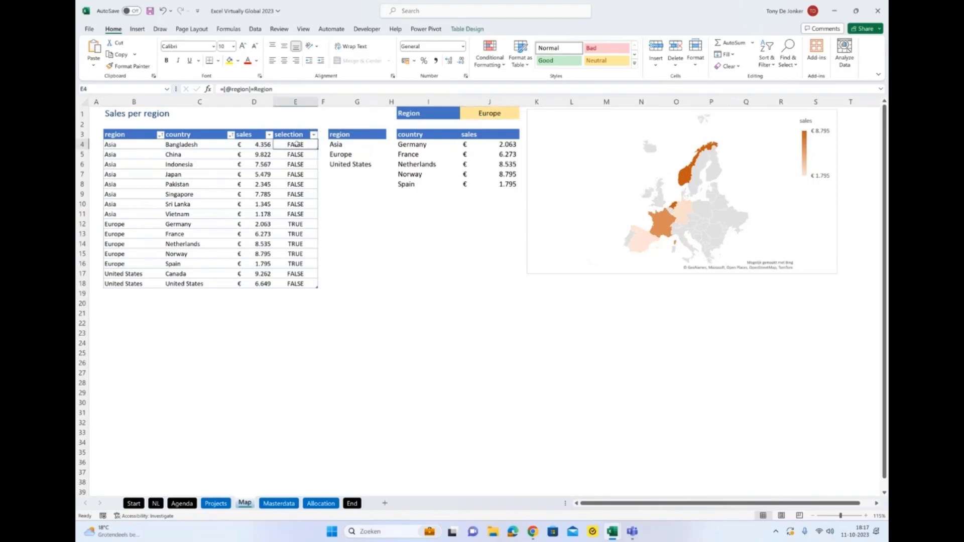
Examine the unique region list's formula and the function arguments of the FILTER formula that builds the country and sales list.
{"action": "left_click", "coordinate": [349, 145]}
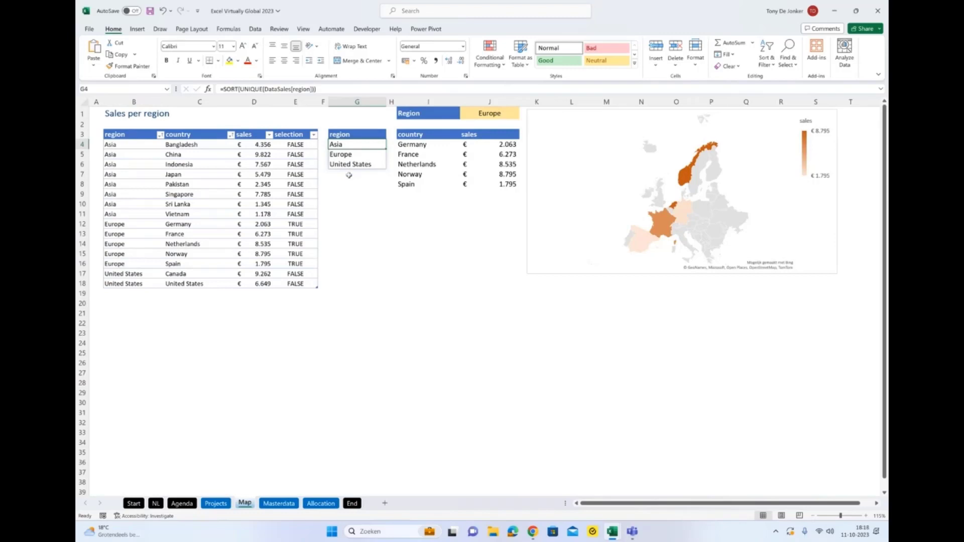
{"action": "left_click", "coordinate": [426, 145]}
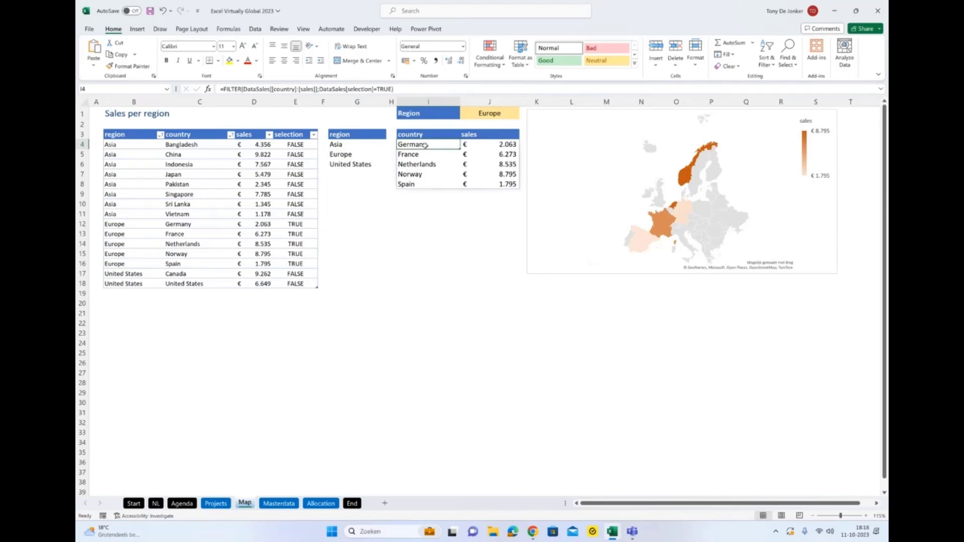
{"action": "key", "text": "F2"}
{"action": "left_click", "coordinate": [208, 89]}
{"action": "left_click", "coordinate": [354, 328]}
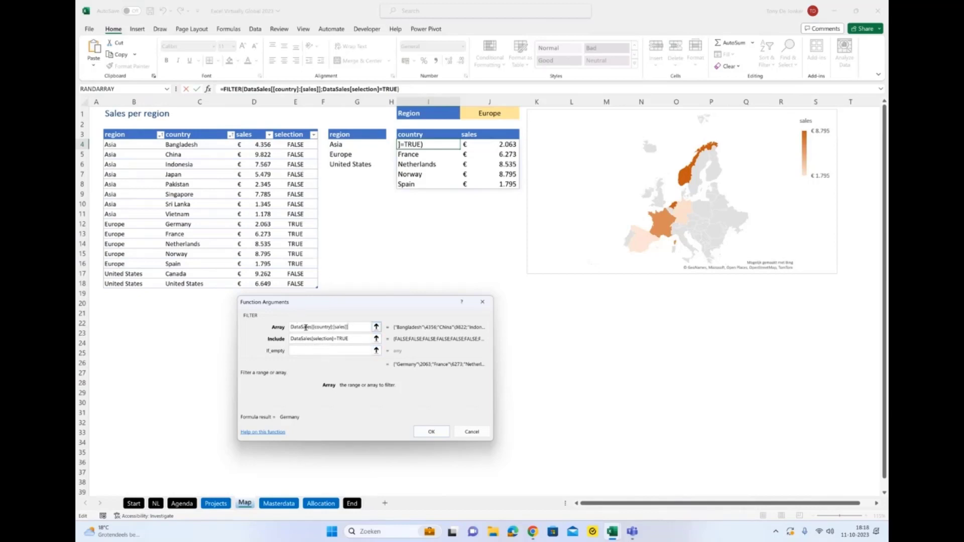
{"action": "key", "text": "Return"}
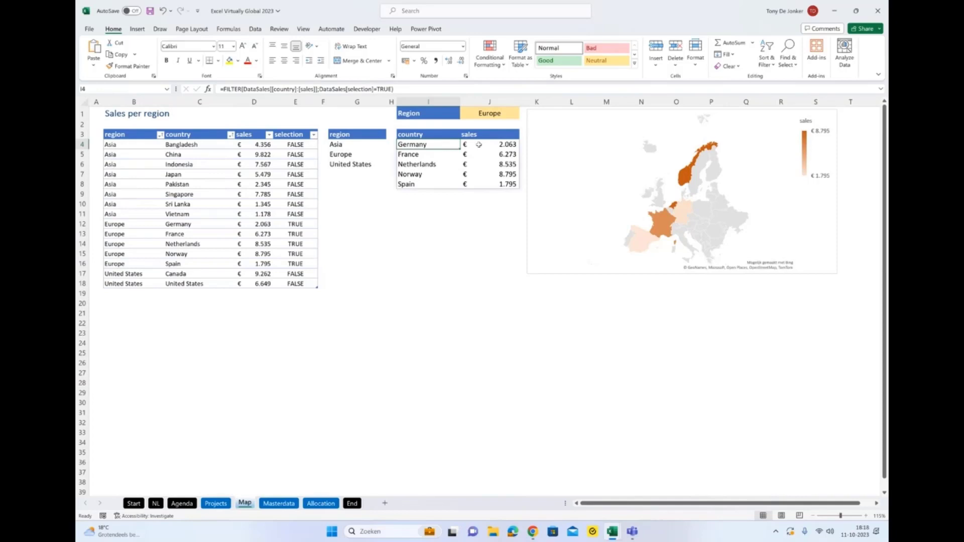
Examine the data validation settings of the Region cell, including the allowed type and the list source.
{"action": "left_click", "coordinate": [496, 115]}
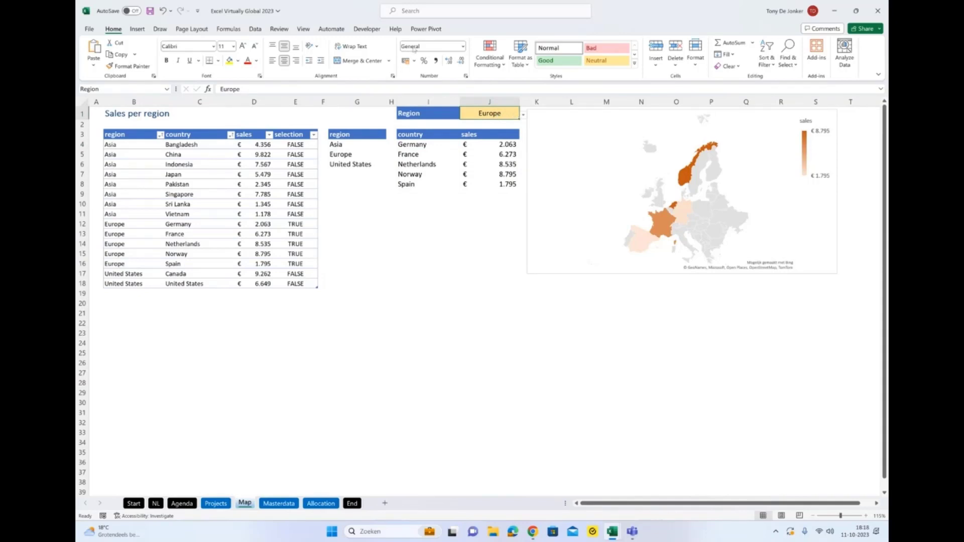
{"action": "left_click", "coordinate": [255, 29]}
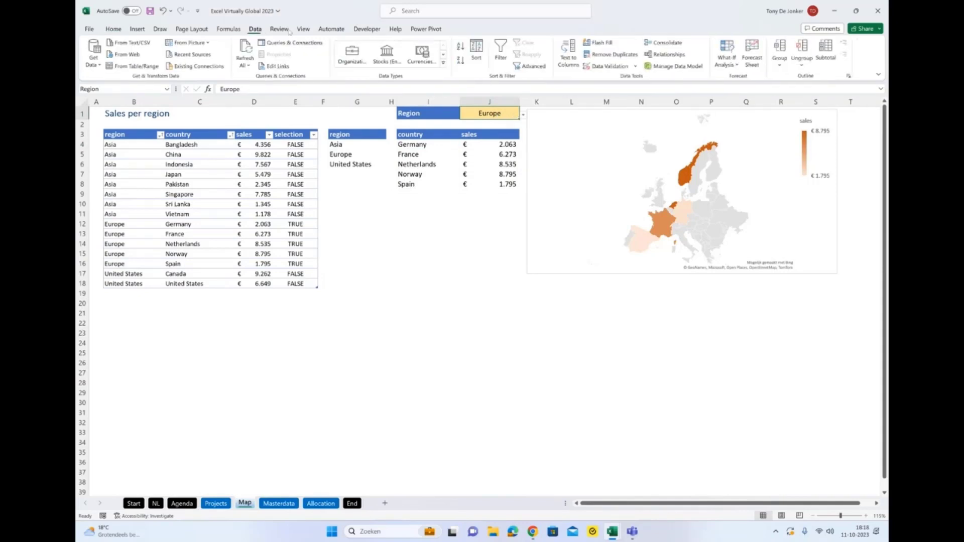
{"action": "left_click", "coordinate": [620, 67]}
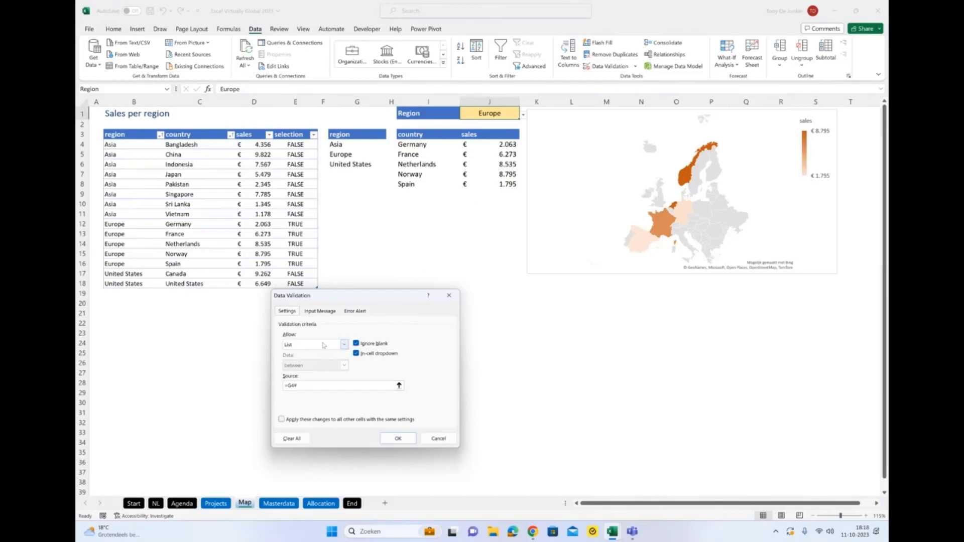
{"action": "left_click", "coordinate": [327, 386]}
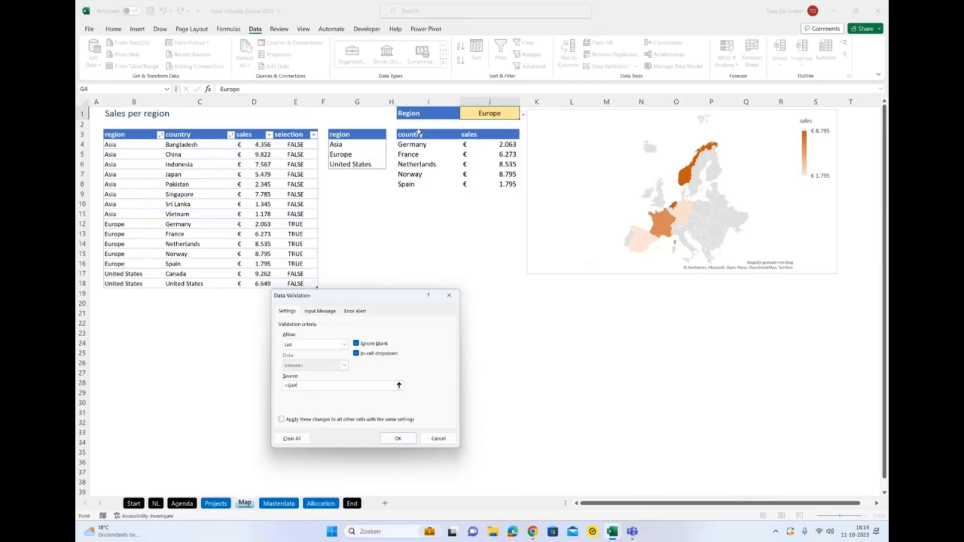
{"action": "key", "text": "Return"}
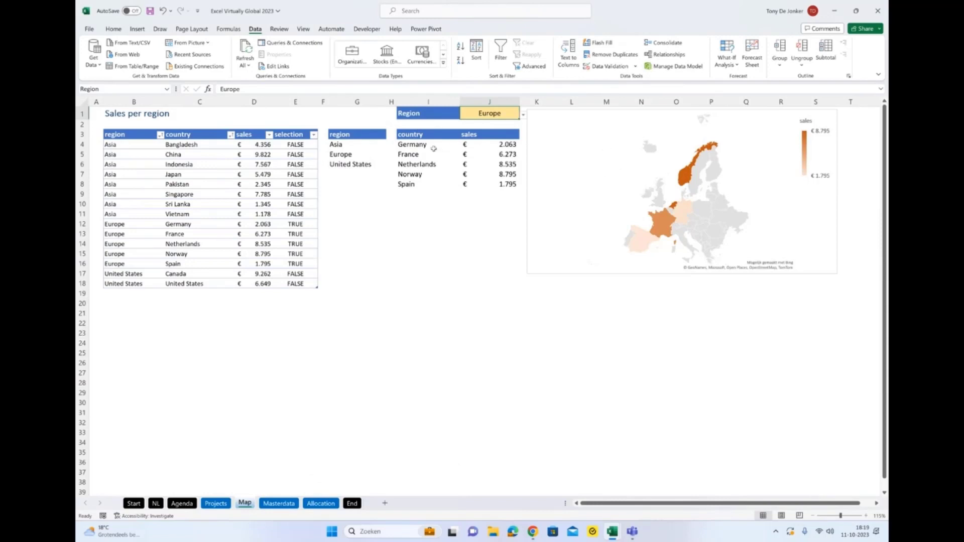
Preview a Filled Map chart for the filtered country list without inserting it, and examine the existing map chart's source ranges.
{"action": "left_click", "coordinate": [433, 147]}
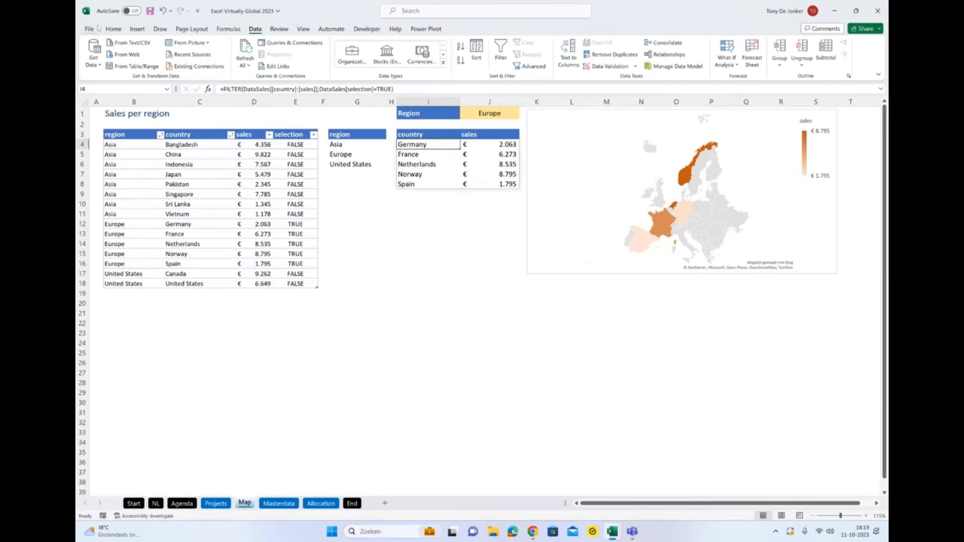
{"action": "left_click", "coordinate": [137, 29]}
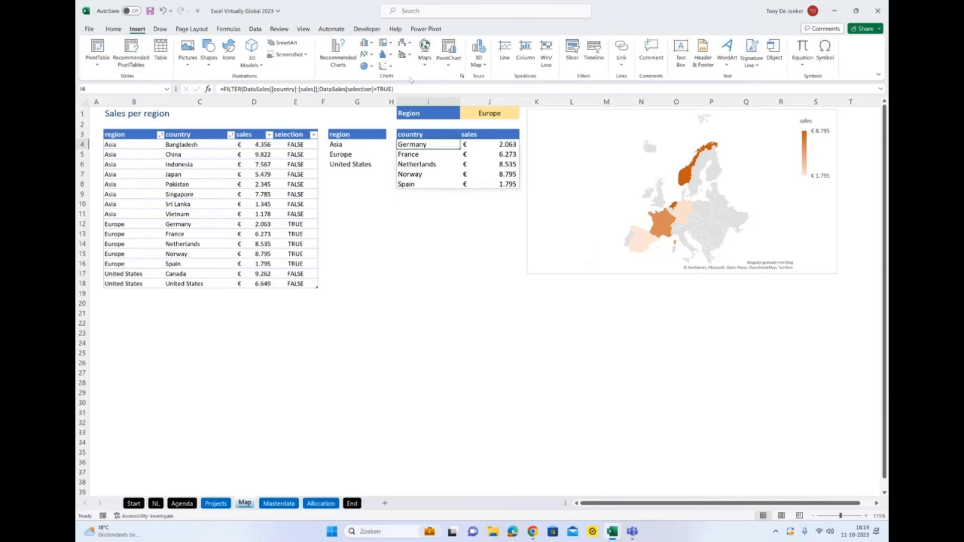
{"action": "left_click", "coordinate": [425, 64]}
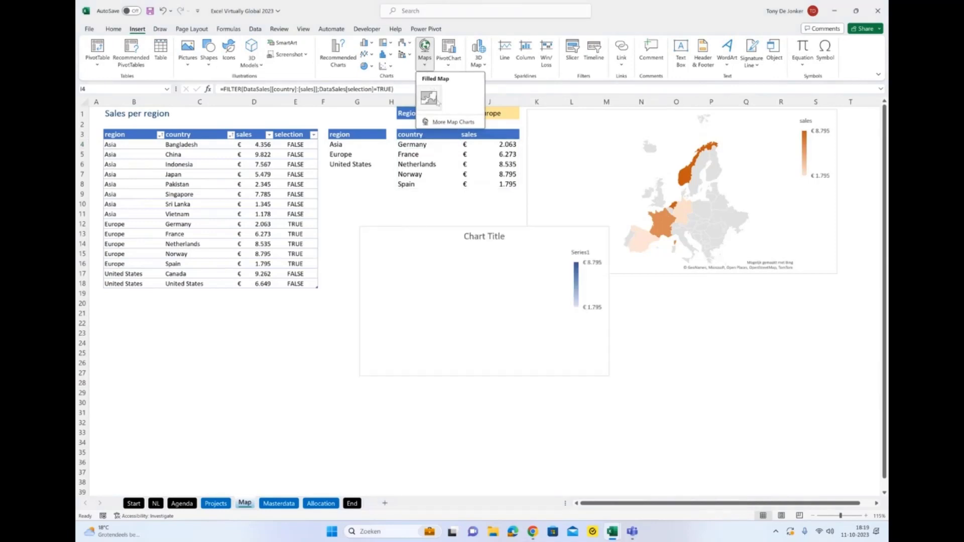
{"action": "key", "text": "Escape"}
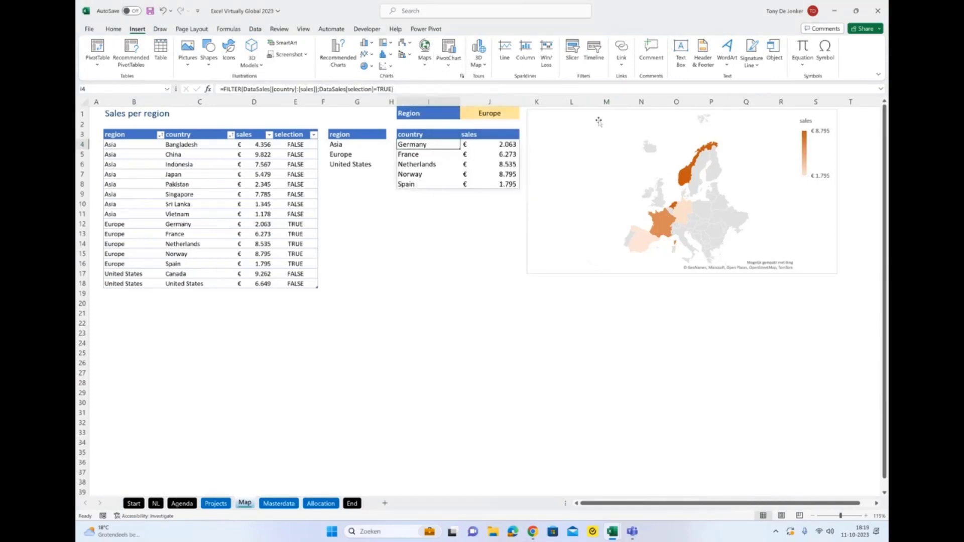
{"action": "left_click", "coordinate": [603, 129]}
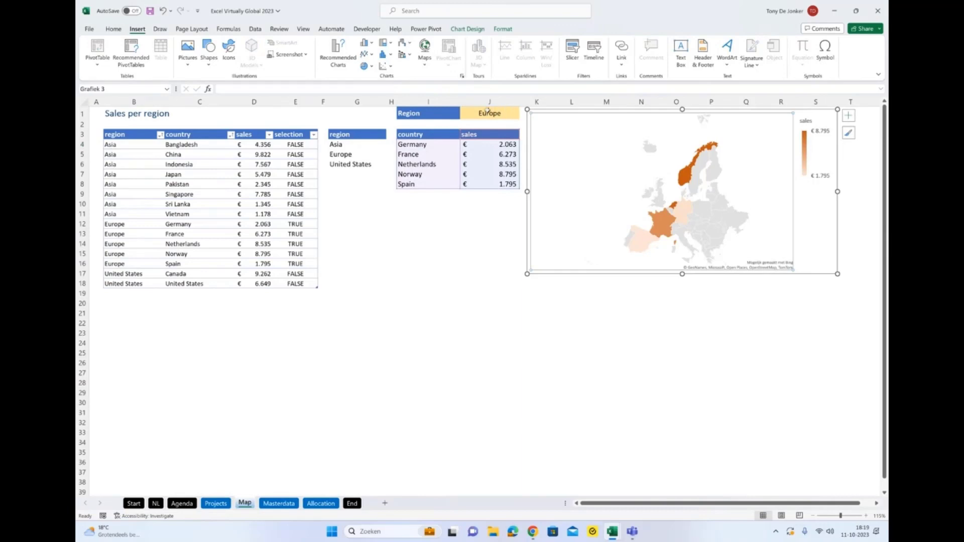
Set the Region selection cell to Asia.
{"action": "left_click", "coordinate": [488, 112]}
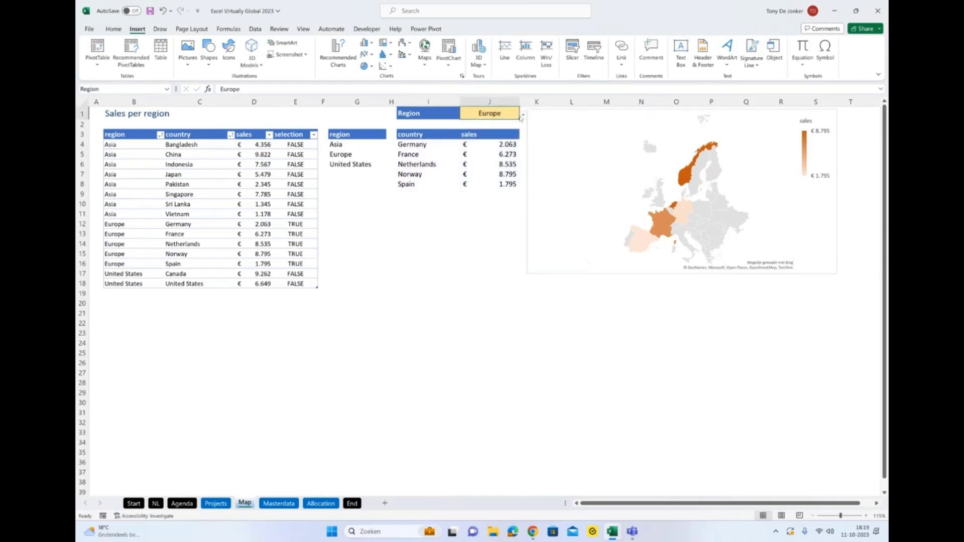
{"action": "left_click", "coordinate": [523, 115]}
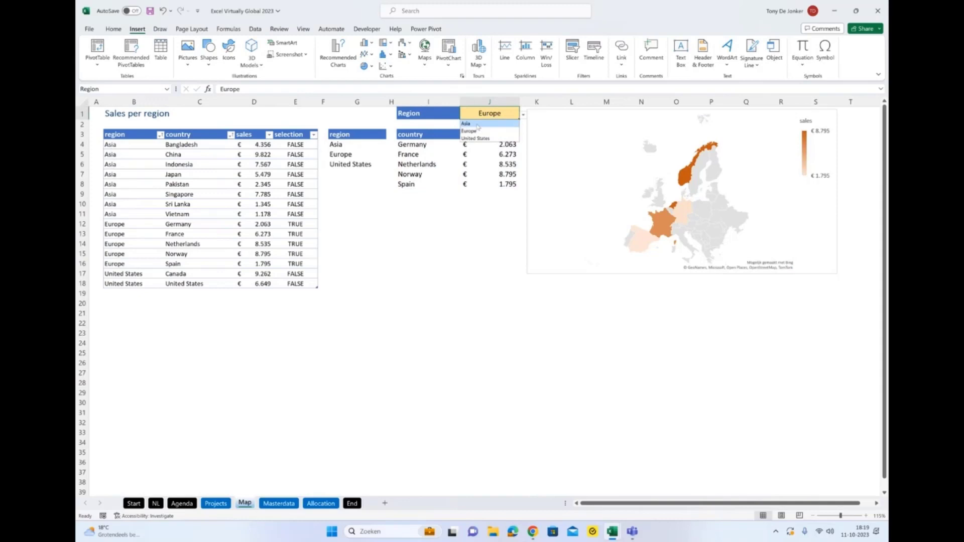
{"action": "left_click", "coordinate": [477, 123]}
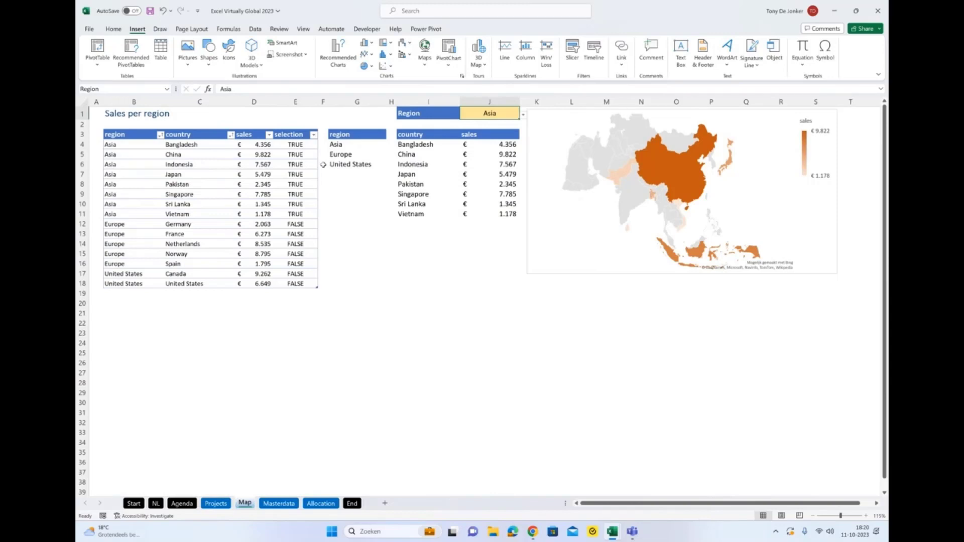
Review the formulas of the selection column, the unique region list and the filtered country list, plus the sales table's region header.
{"action": "left_click", "coordinate": [292, 145]}
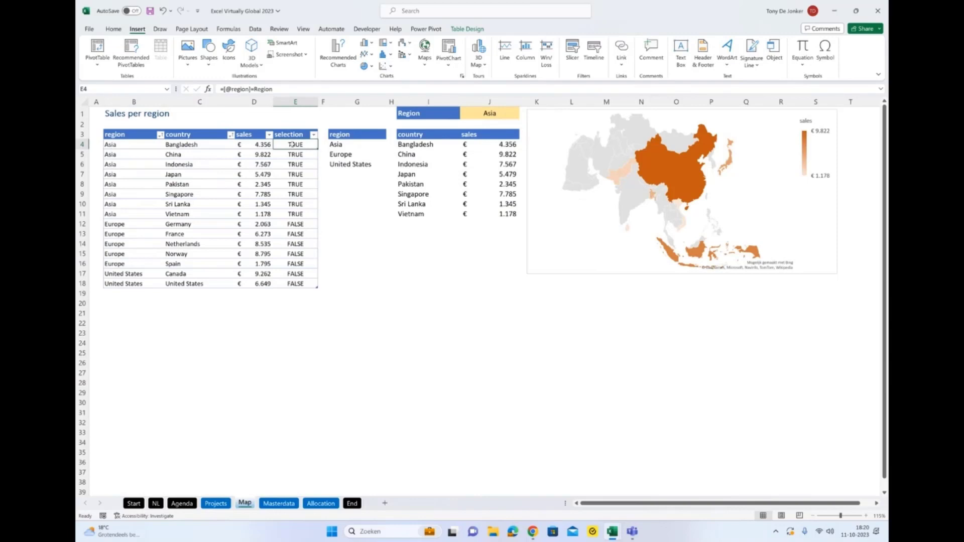
{"action": "left_click", "coordinate": [347, 145]}
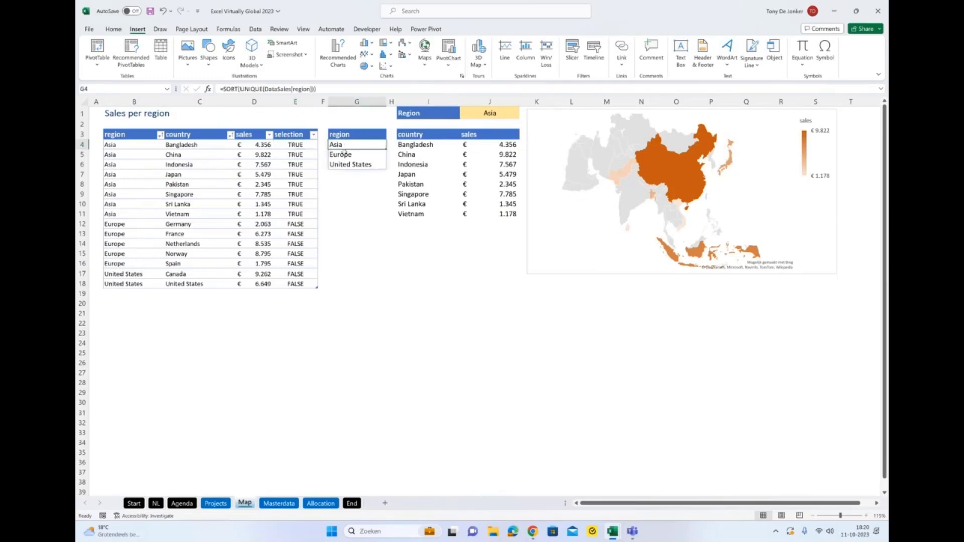
{"action": "left_click", "coordinate": [430, 144]}
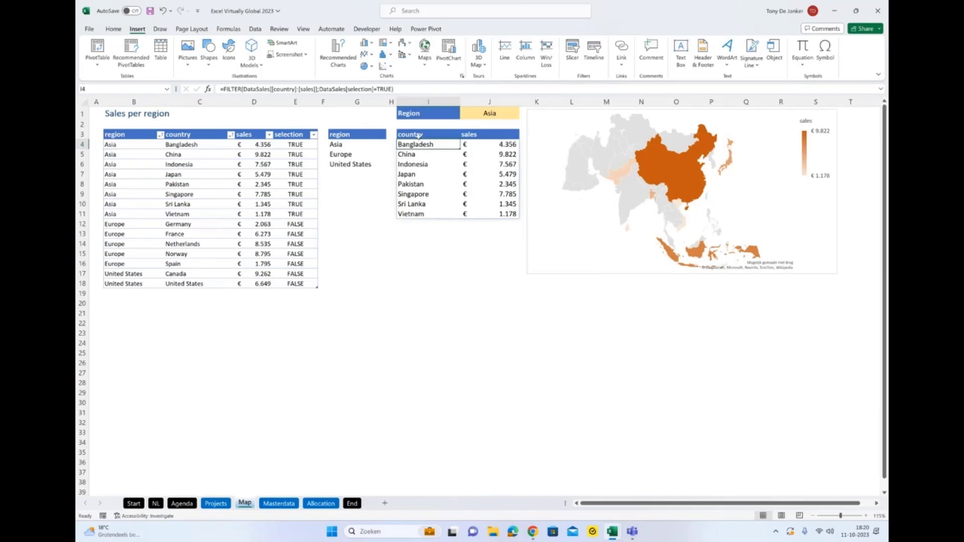
{"action": "left_click", "coordinate": [123, 135]}
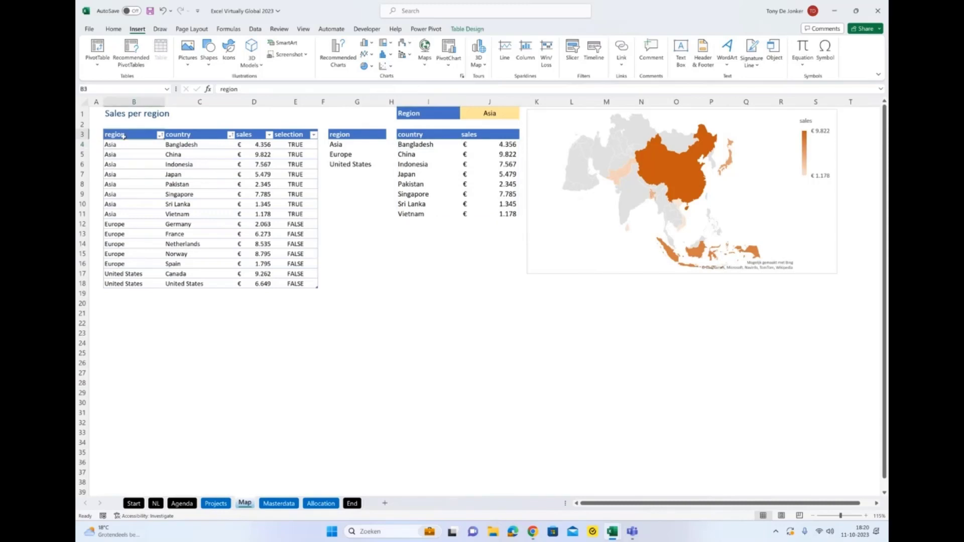
Switch to the Masterdata sheet and examine the contractor table's name, its Months formula and the empty row below the table.
{"action": "left_click", "coordinate": [278, 504]}
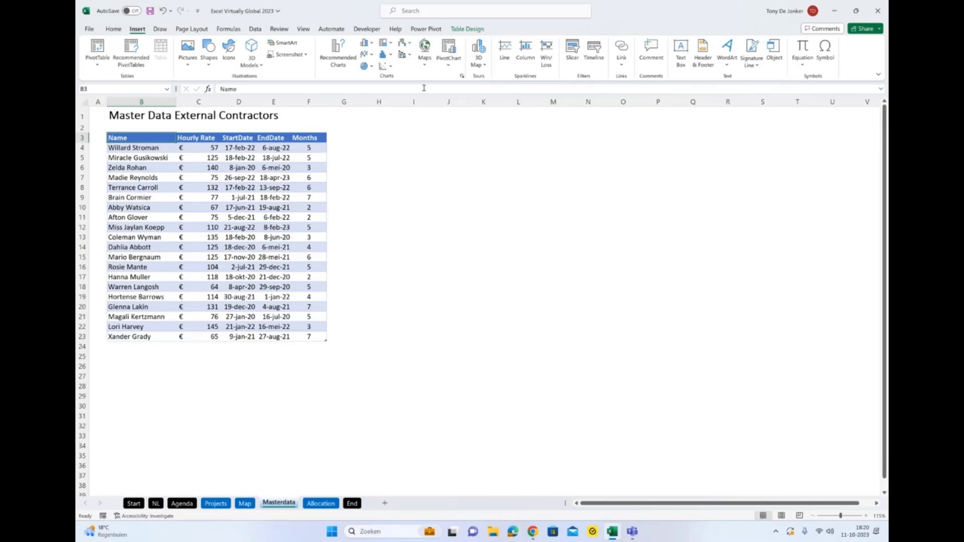
{"action": "left_click", "coordinate": [466, 29]}
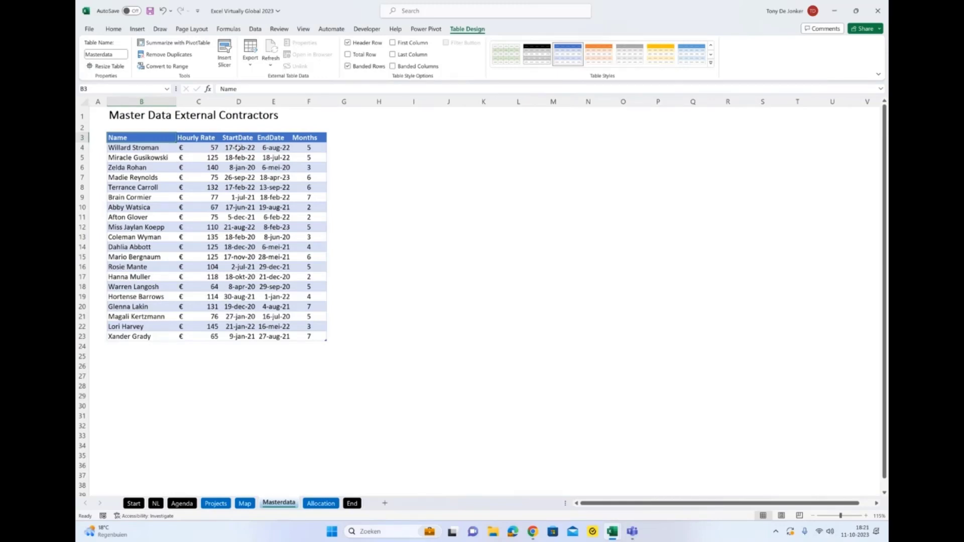
{"action": "left_click", "coordinate": [308, 148]}
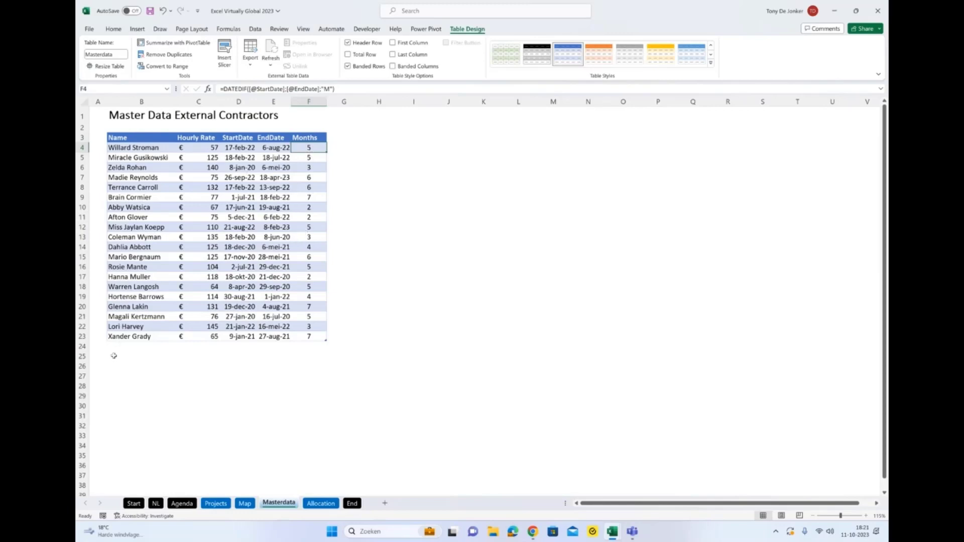
{"action": "left_click", "coordinate": [147, 346]}
{"action": "left_click", "coordinate": [199, 346]}
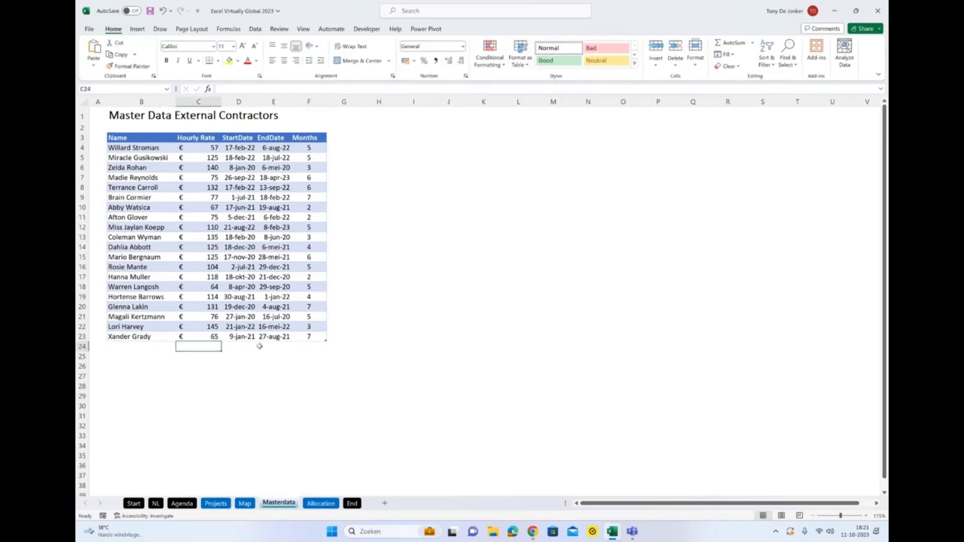
Switch to the Allocation sheet and set InputMonth to 3.
{"action": "left_click", "coordinate": [151, 146]}
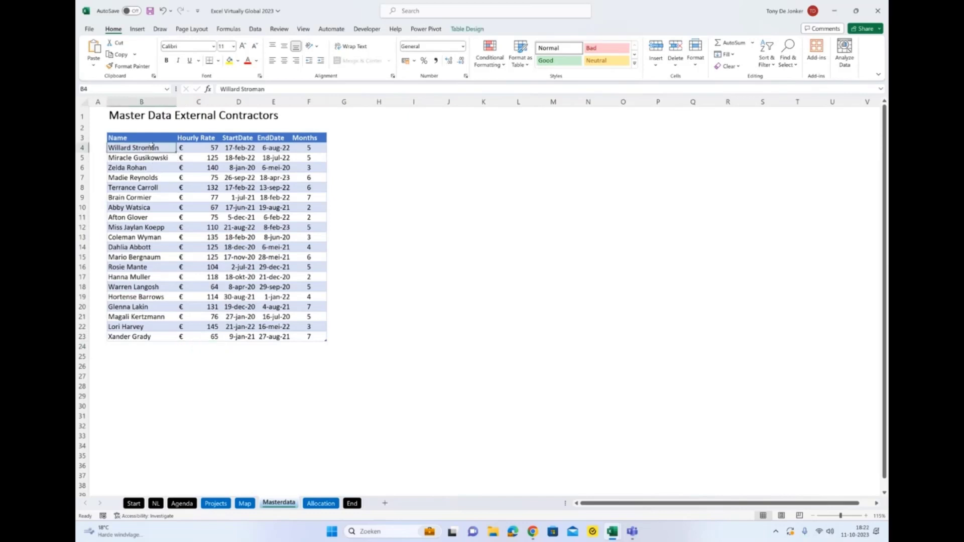
{"action": "left_click", "coordinate": [312, 504]}
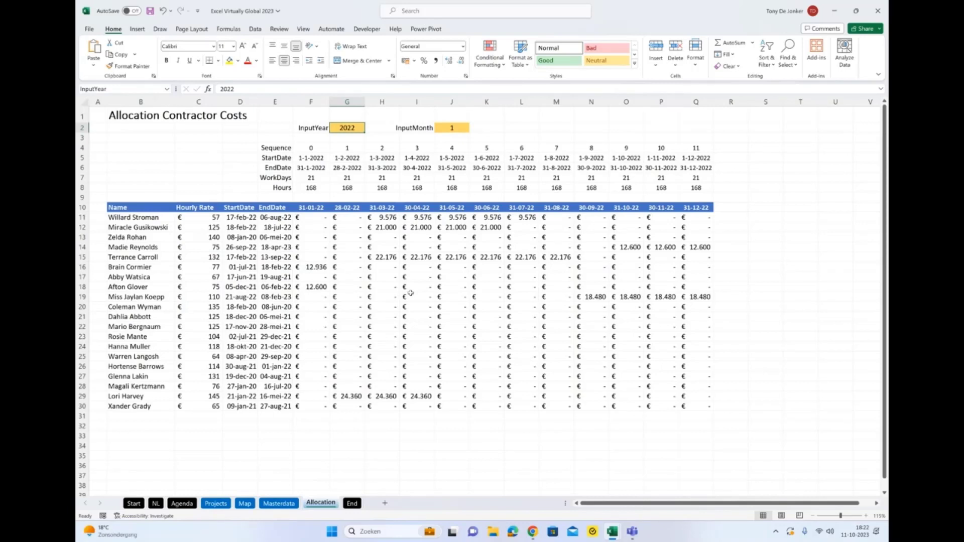
{"action": "left_click", "coordinate": [452, 130]}
{"action": "type", "text": "3"}
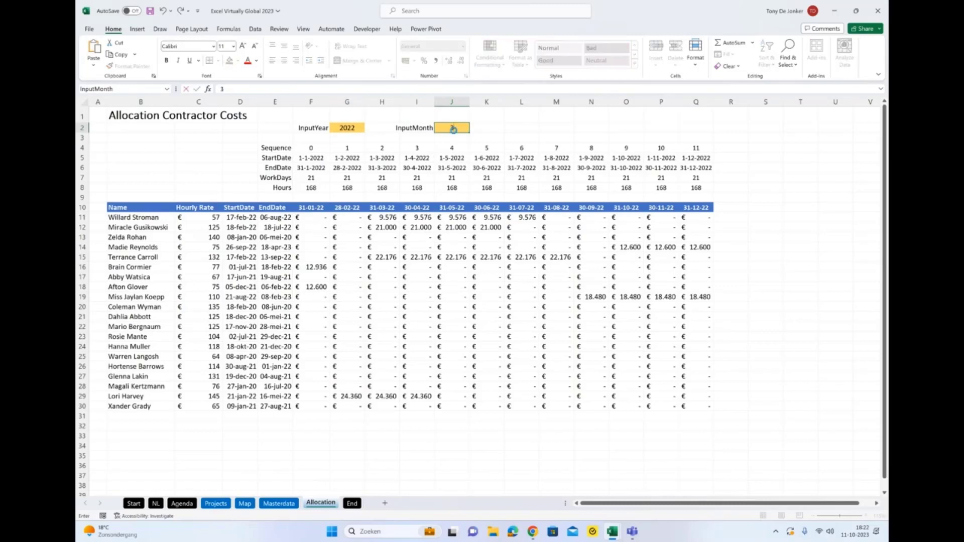
{"action": "key", "text": "Return"}
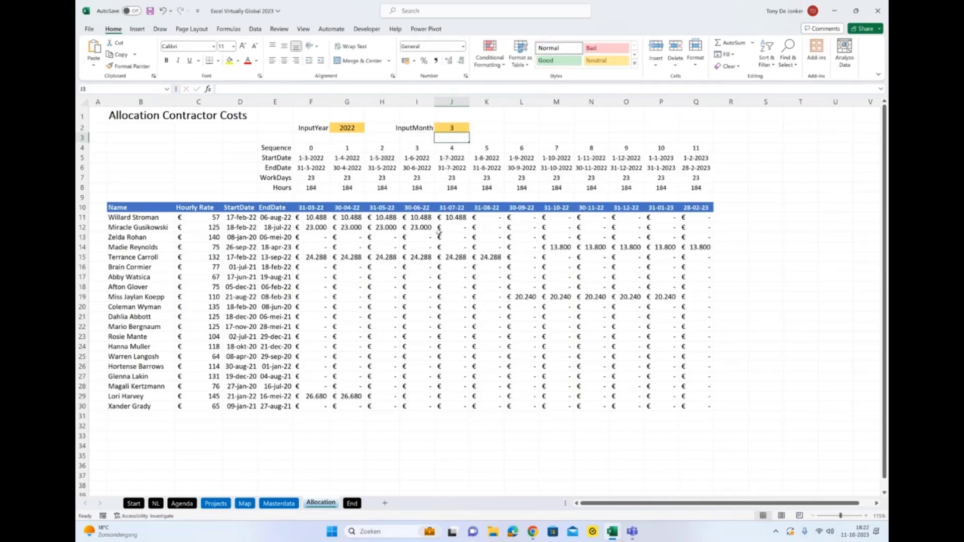
Examine the month header formula, the InputYear and InputMonth cells, and the column headers of the allocation table.
{"action": "left_click", "coordinate": [317, 207]}
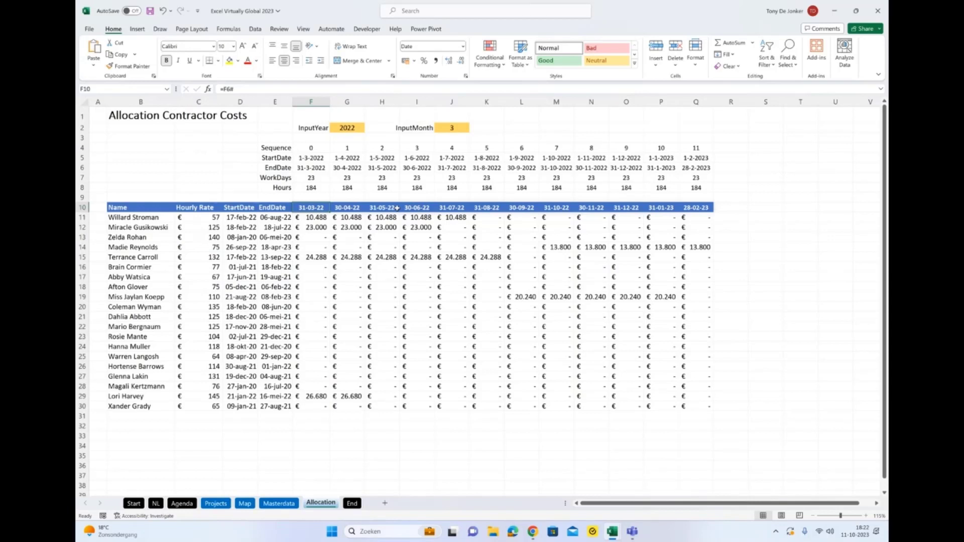
{"action": "left_click", "coordinate": [313, 128]}
{"action": "left_click", "coordinate": [350, 129]}
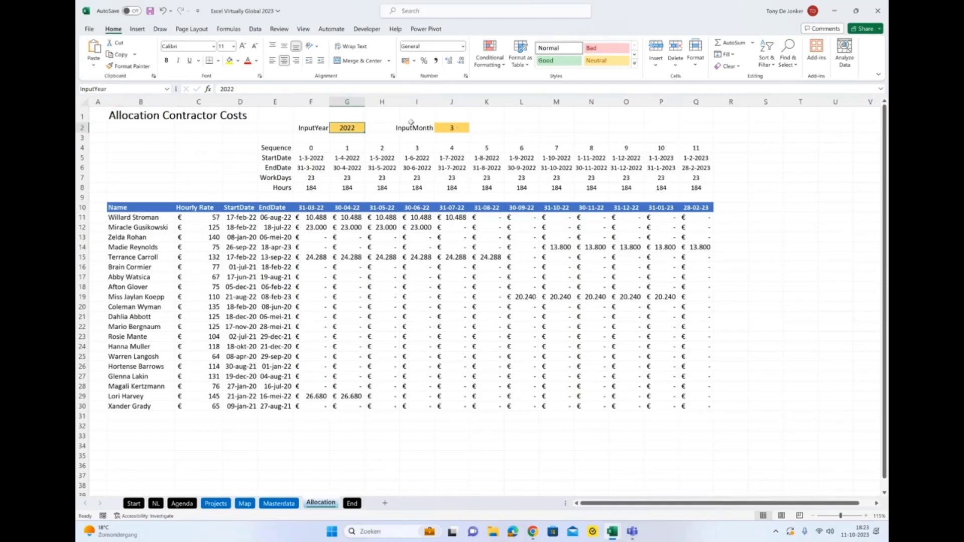
{"action": "left_click", "coordinate": [451, 127]}
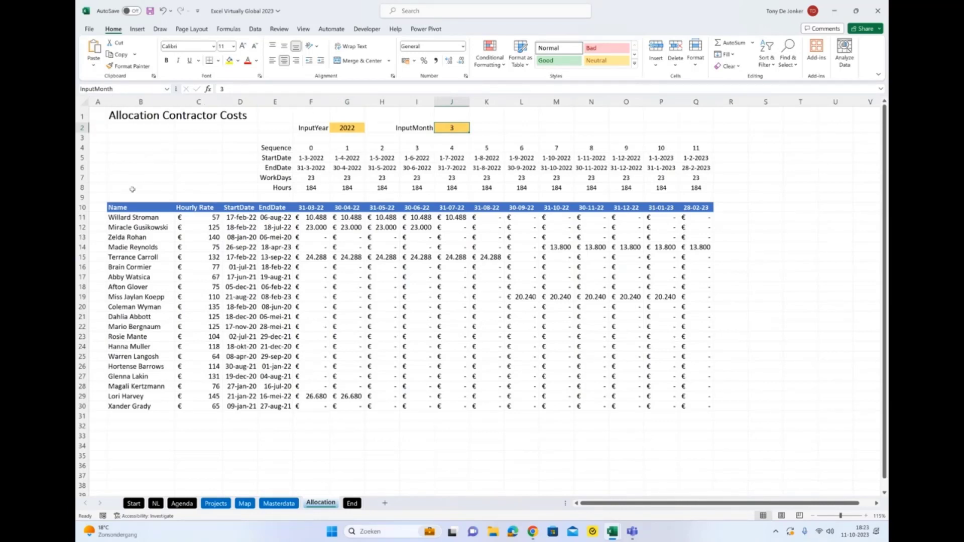
{"action": "left_click", "coordinate": [121, 207]}
{"action": "left_click", "coordinate": [189, 207]}
{"action": "left_click", "coordinate": [246, 209]}
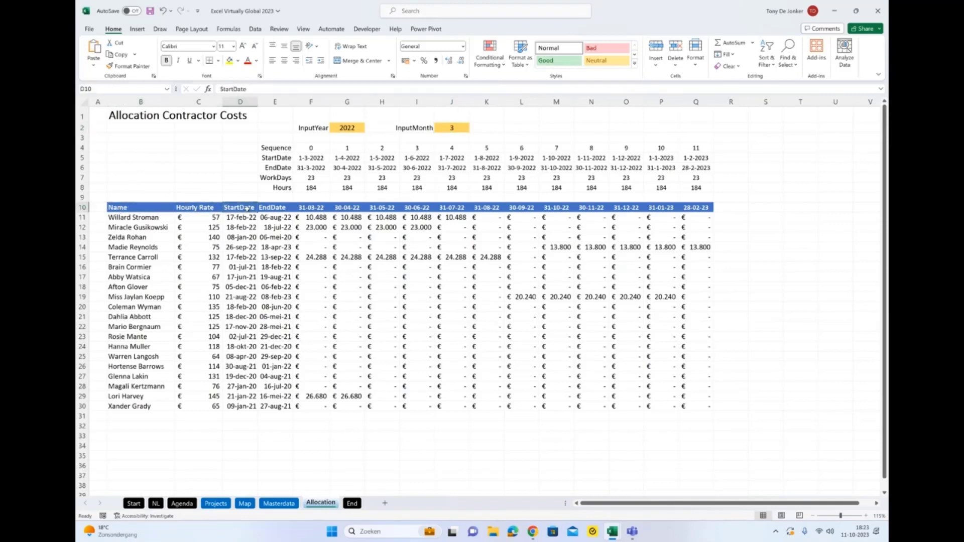
{"action": "left_click", "coordinate": [268, 207]}
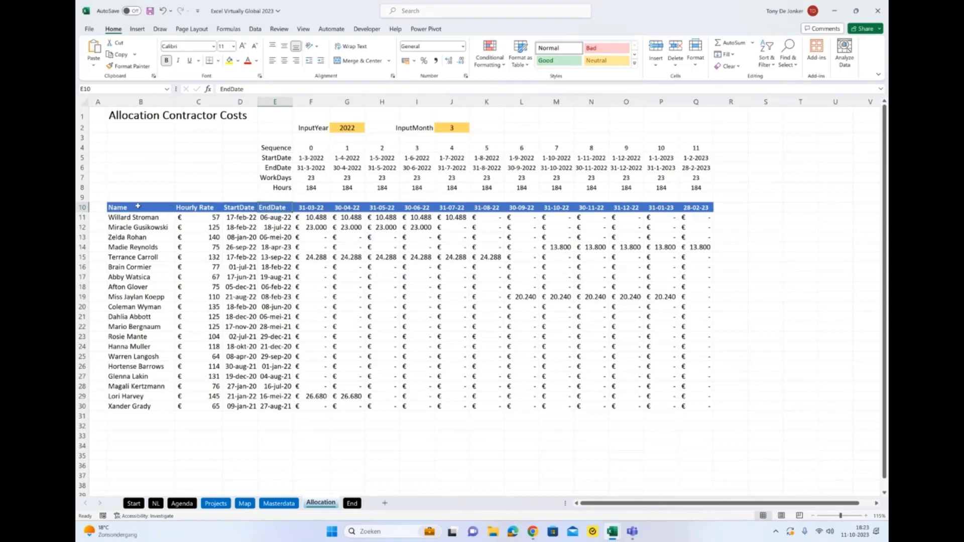
{"action": "left_click", "coordinate": [316, 208]}
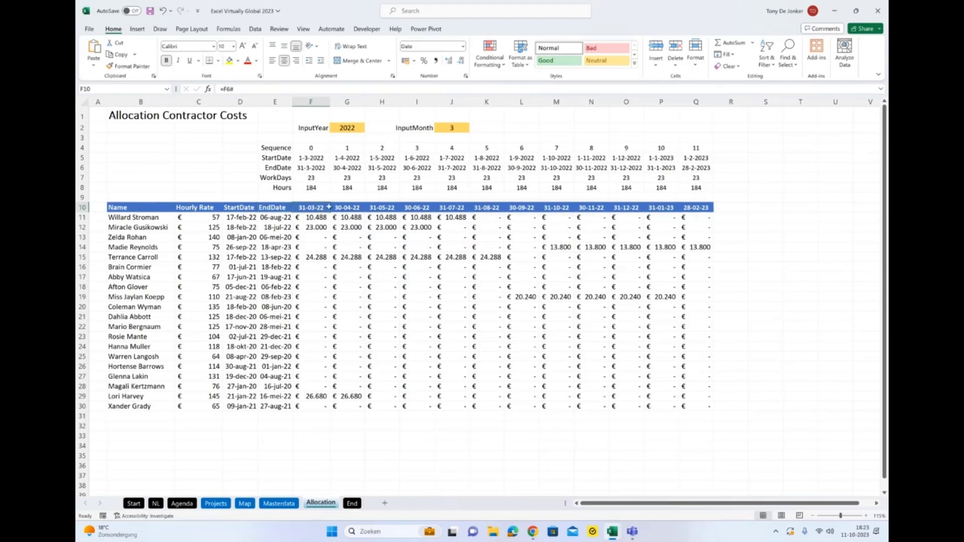
Re-enter the formula =Masterdata[Name] in cell B11, referencing the contractor table's Name column on the Masterdata sheet.
{"action": "left_click", "coordinate": [140, 214]}
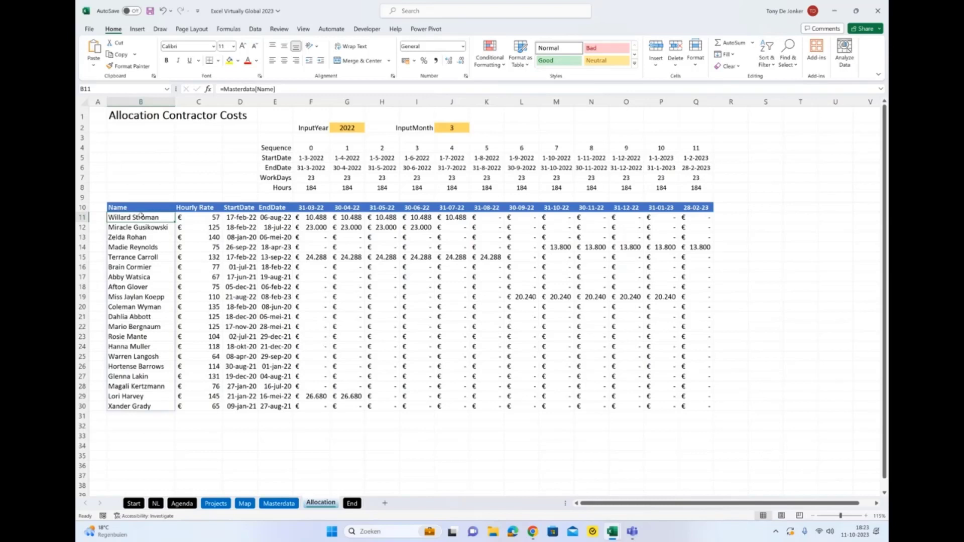
{"action": "type", "text": "="}
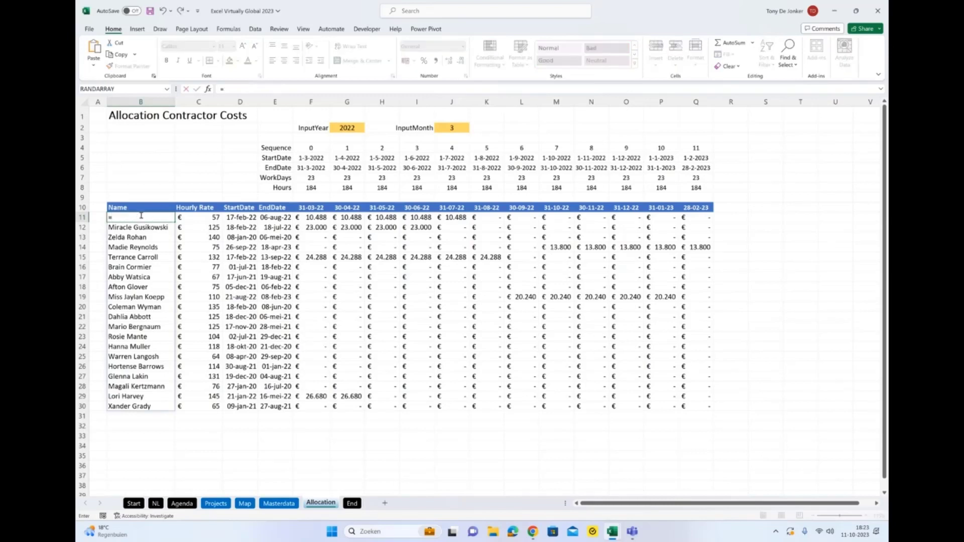
{"action": "left_click", "coordinate": [287, 506]}
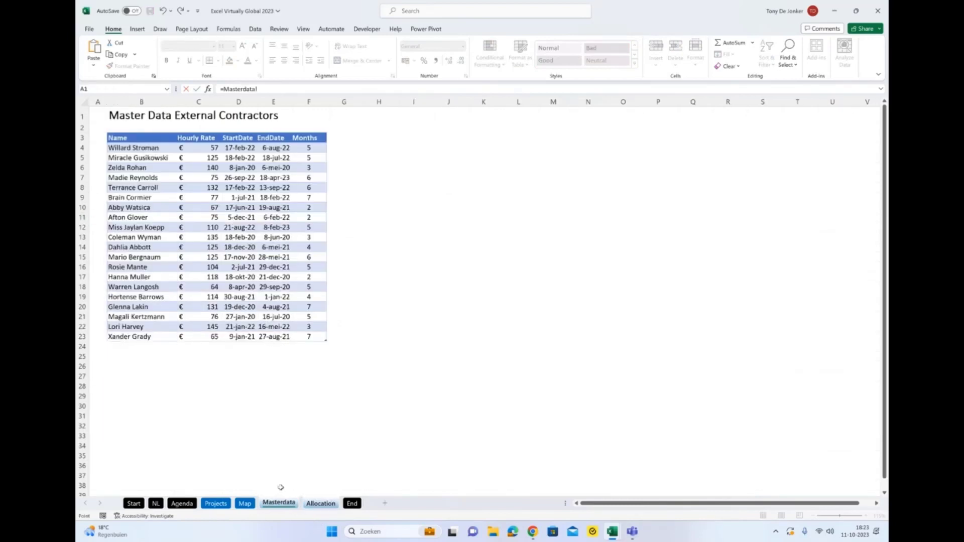
{"action": "left_click", "coordinate": [151, 132]}
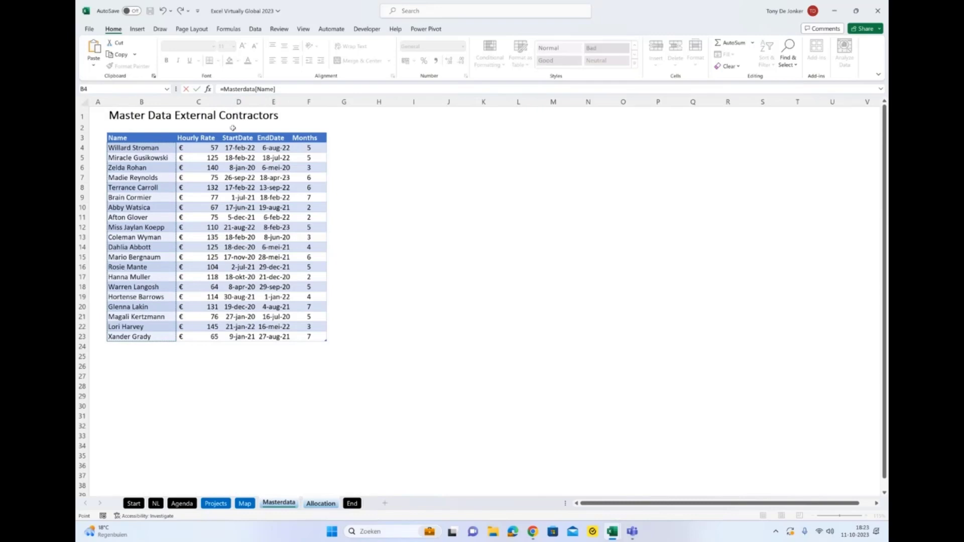
{"action": "key", "text": "Return"}
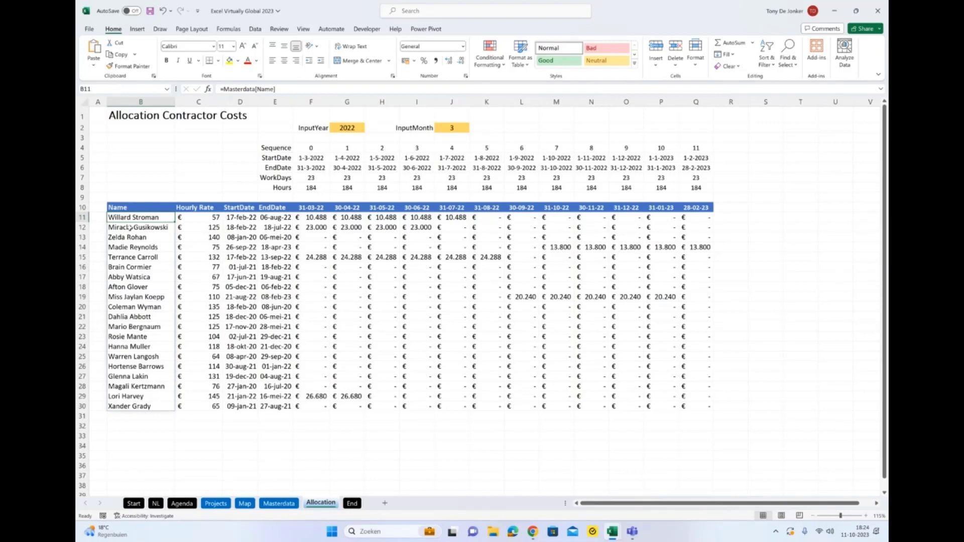
Re-enter the formula =Masterdata[Hourly Rate] in cell C11, referencing the contractor table's Hourly Rate column.
{"action": "left_click", "coordinate": [201, 220]}
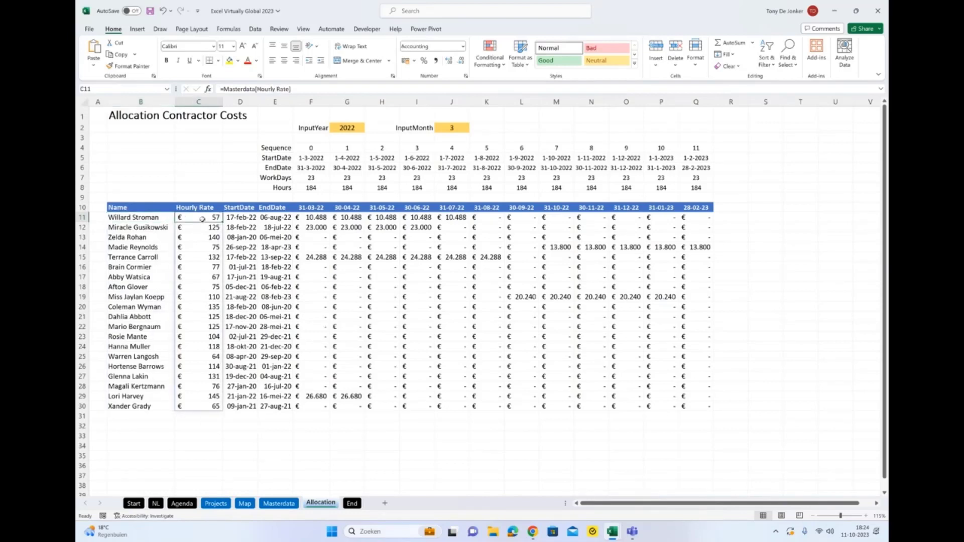
{"action": "type", "text": "="}
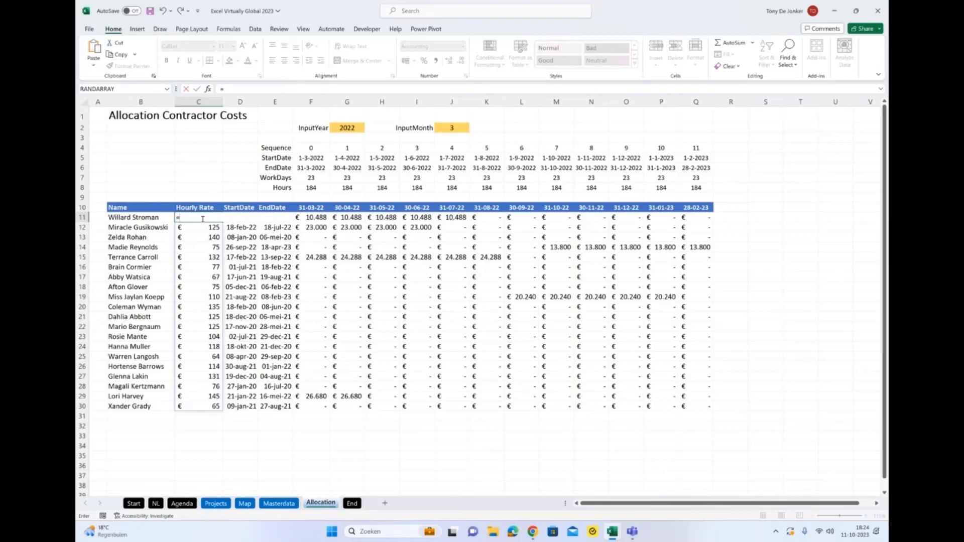
{"action": "left_click", "coordinate": [277, 504]}
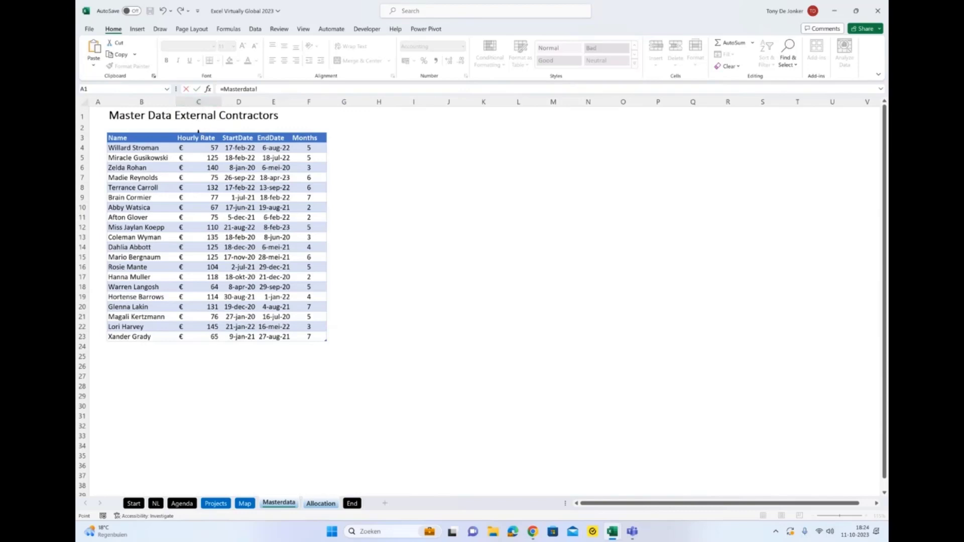
{"action": "left_click", "coordinate": [198, 132]}
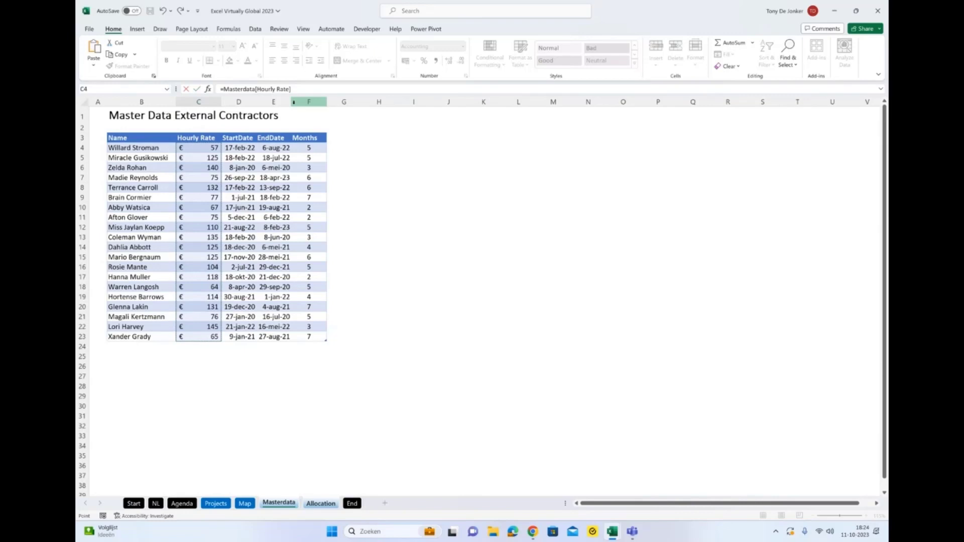
{"action": "key", "text": "ctrl+Page_Down"}
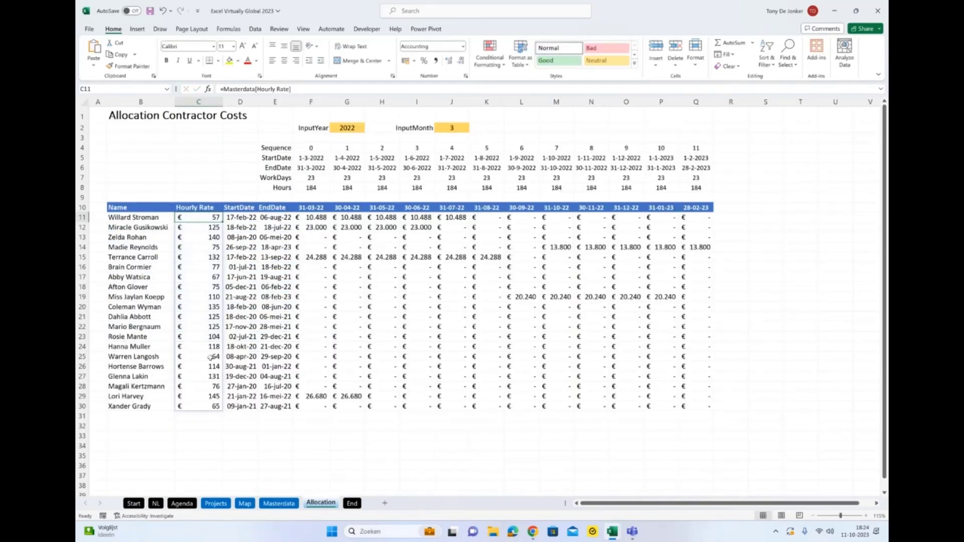
Inspect the formulas of the table's StartDate and EndDate columns and the SEQUENCE function arguments in cell F4.
{"action": "left_click", "coordinate": [239, 215]}
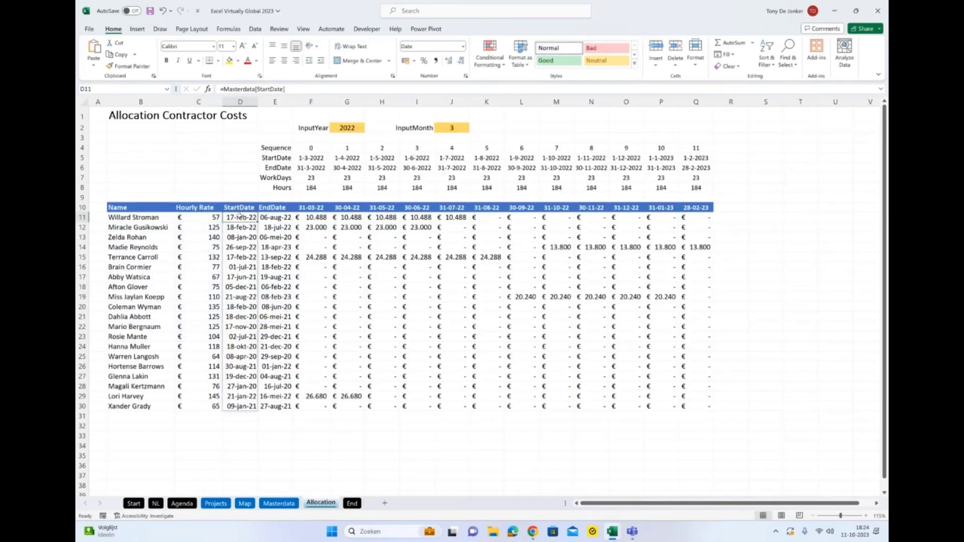
{"action": "left_click", "coordinate": [273, 217]}
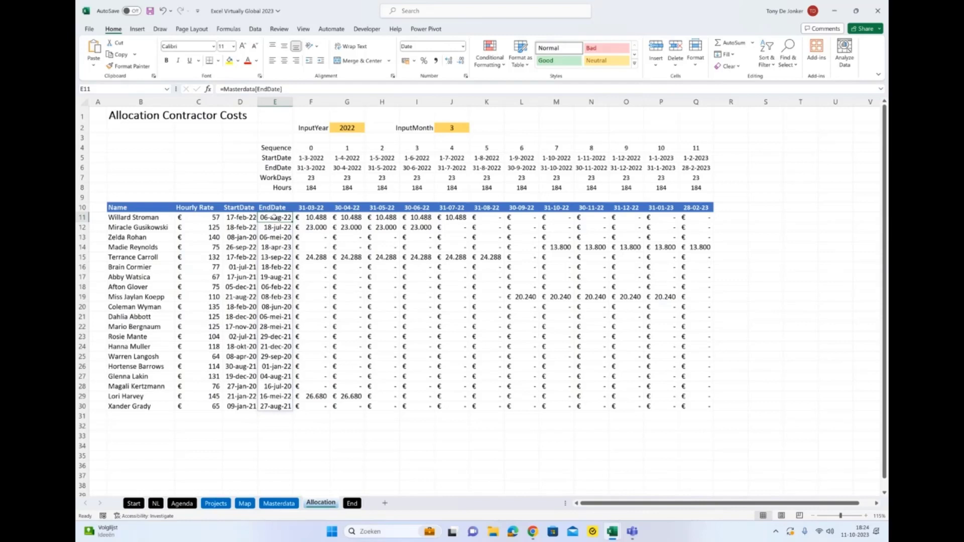
{"action": "left_click", "coordinate": [280, 147]}
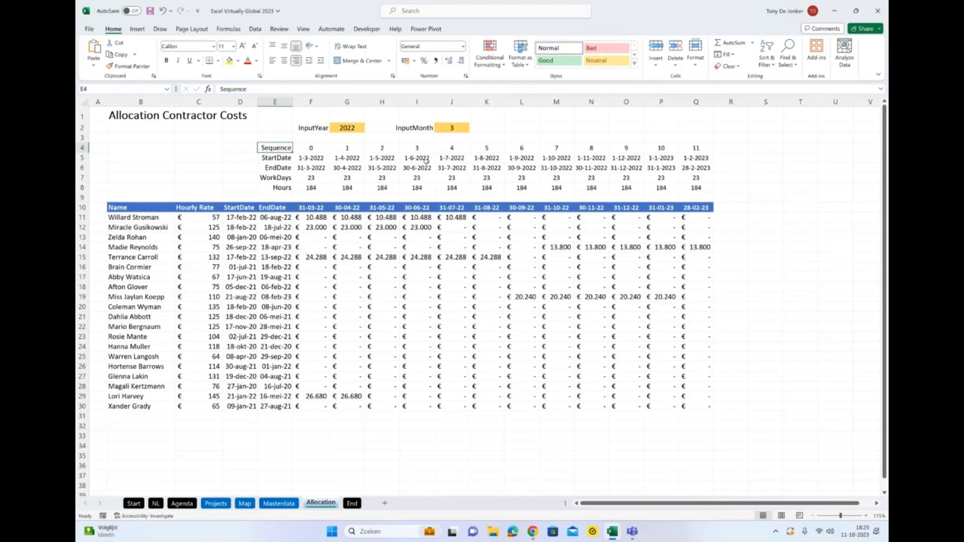
{"action": "left_click", "coordinate": [310, 147]}
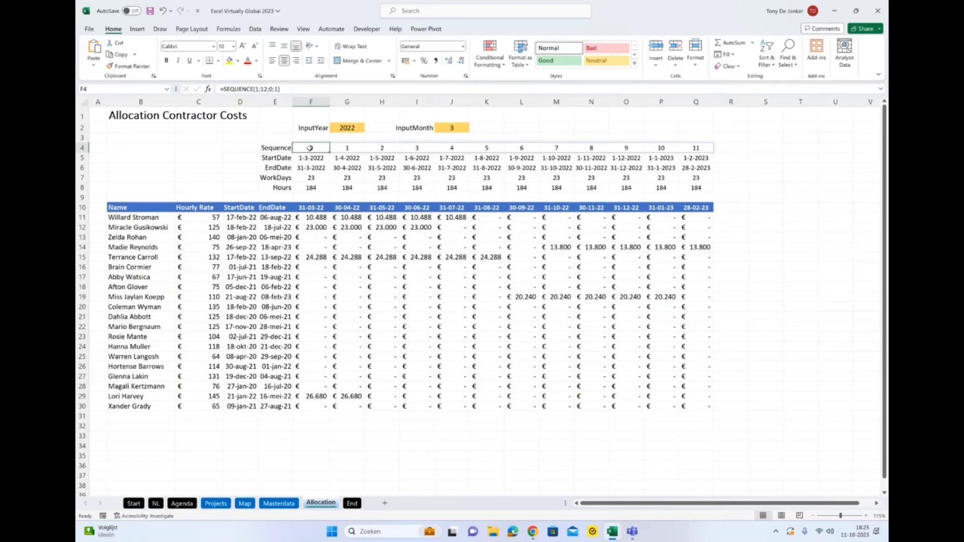
{"action": "left_click", "coordinate": [209, 89]}
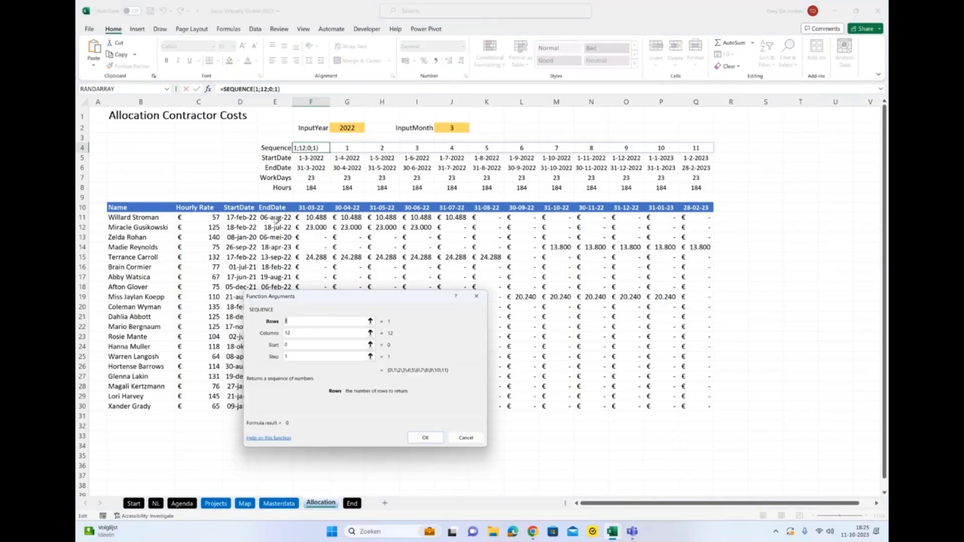
{"action": "left_click_drag", "start_coordinate": [375, 301], "coordinate": [551, 268]}
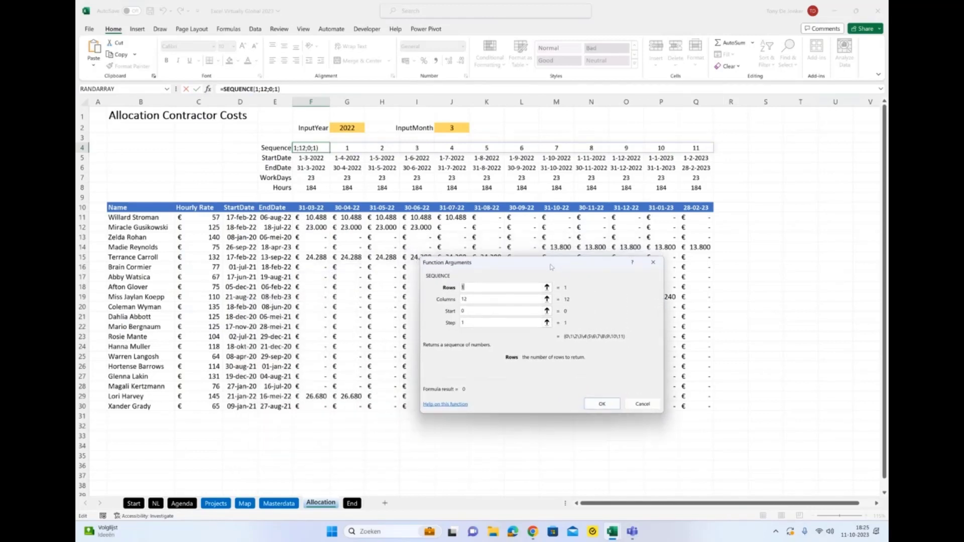
{"action": "left_click", "coordinate": [475, 288]}
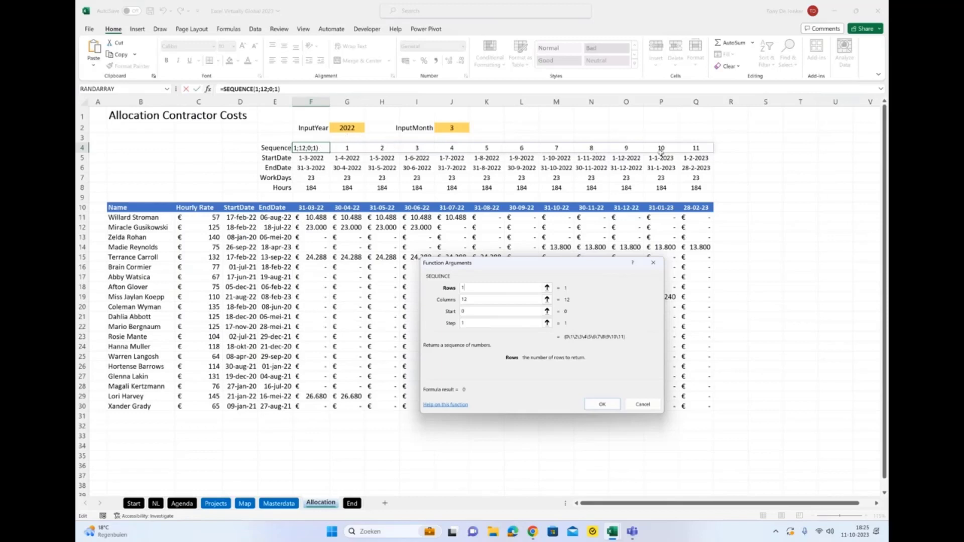
{"action": "key", "text": "Return"}
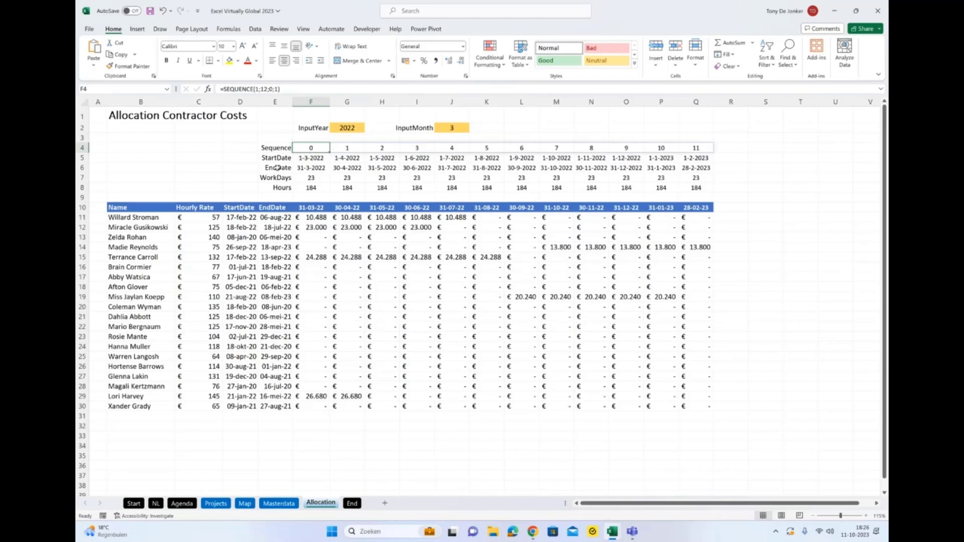
Inspect the DATE formula in the StartDate row's cell F5 and its spill into the neighbouring month cells.
{"action": "left_click", "coordinate": [306, 158]}
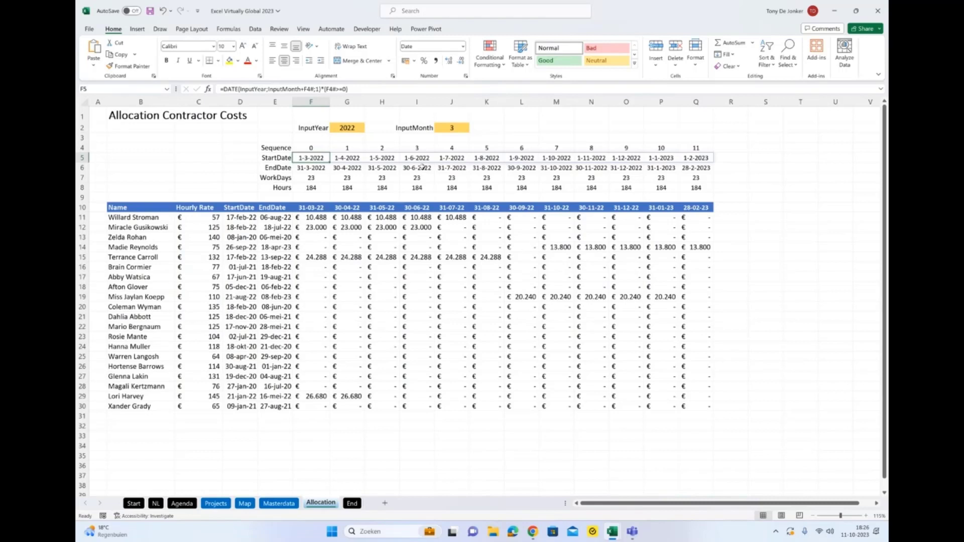
{"action": "key", "text": "Right"}
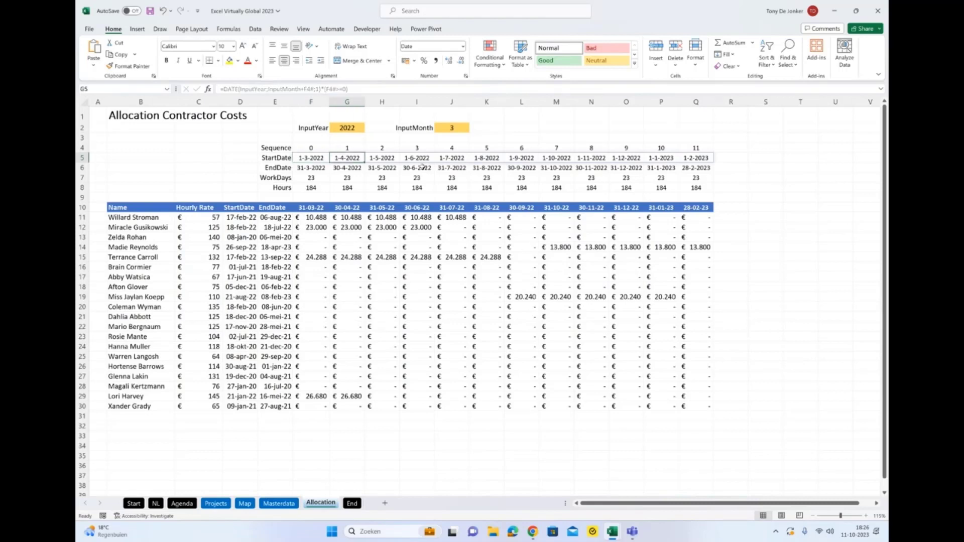
{"action": "key", "text": "Left"}
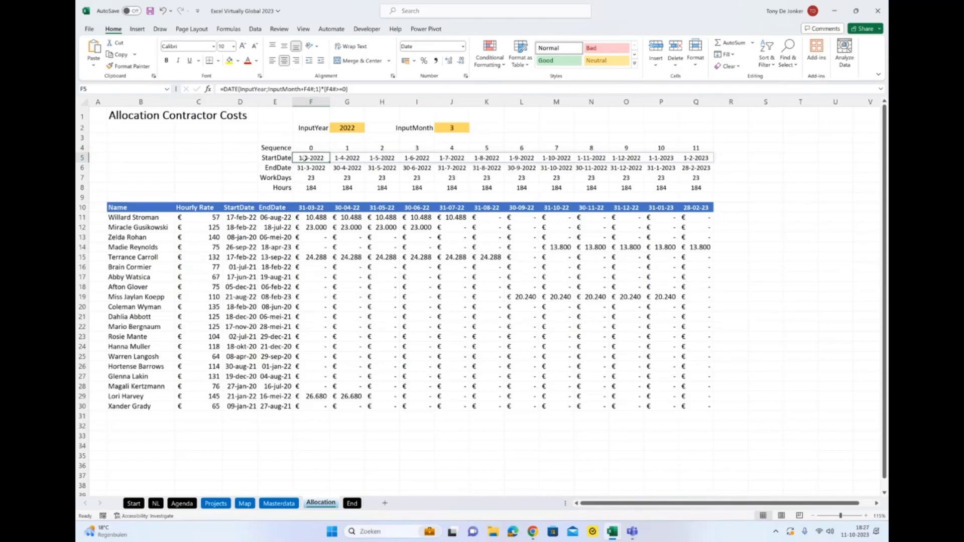
{"action": "left_click", "coordinate": [338, 157]}
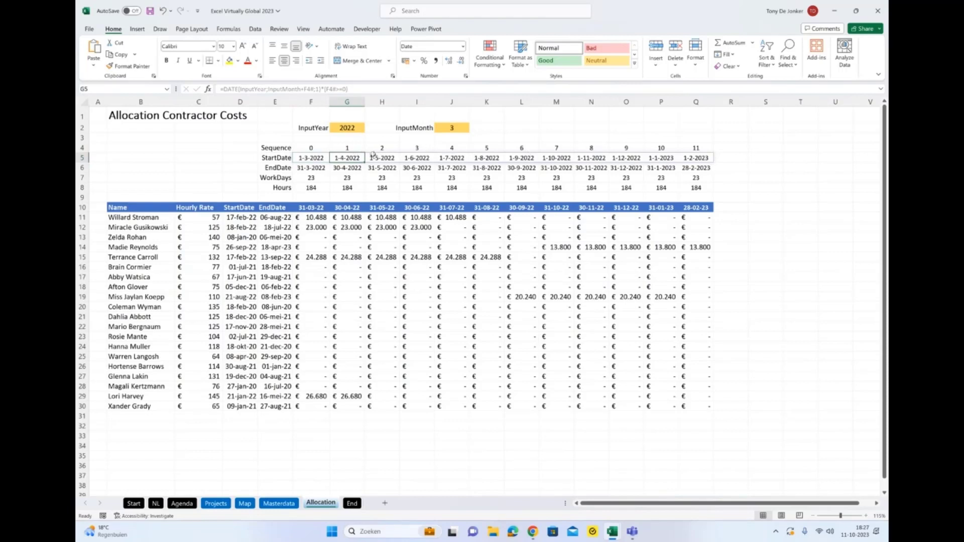
{"action": "left_click", "coordinate": [316, 157]}
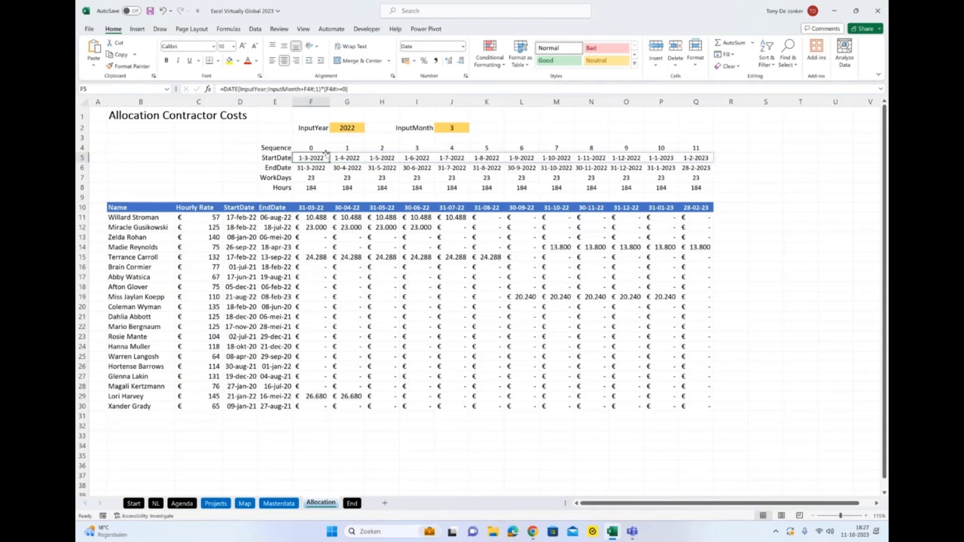
Inspect the EndDate row's formula in cell F6, its DATE function arguments, and its spill into G6.
{"action": "left_click", "coordinate": [314, 169]}
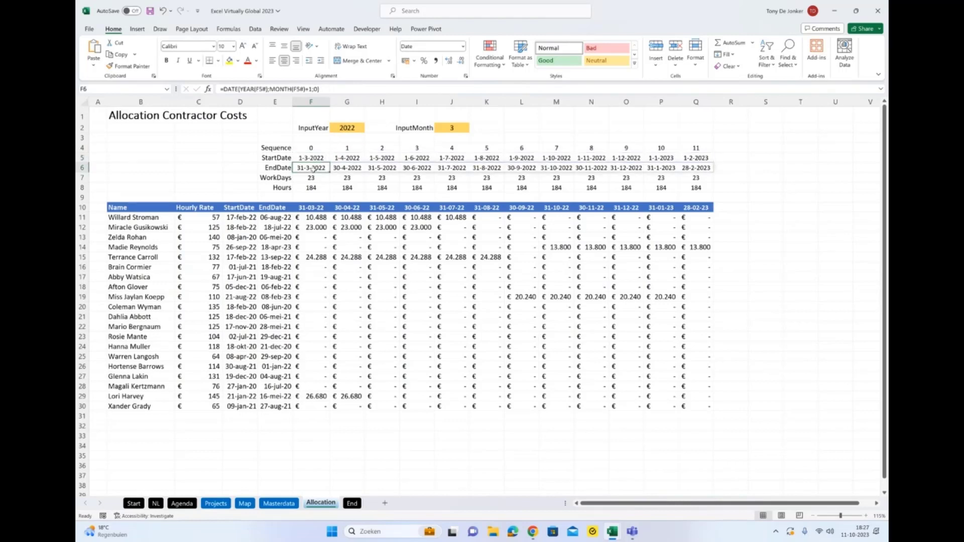
{"action": "double_click", "coordinate": [314, 169]}
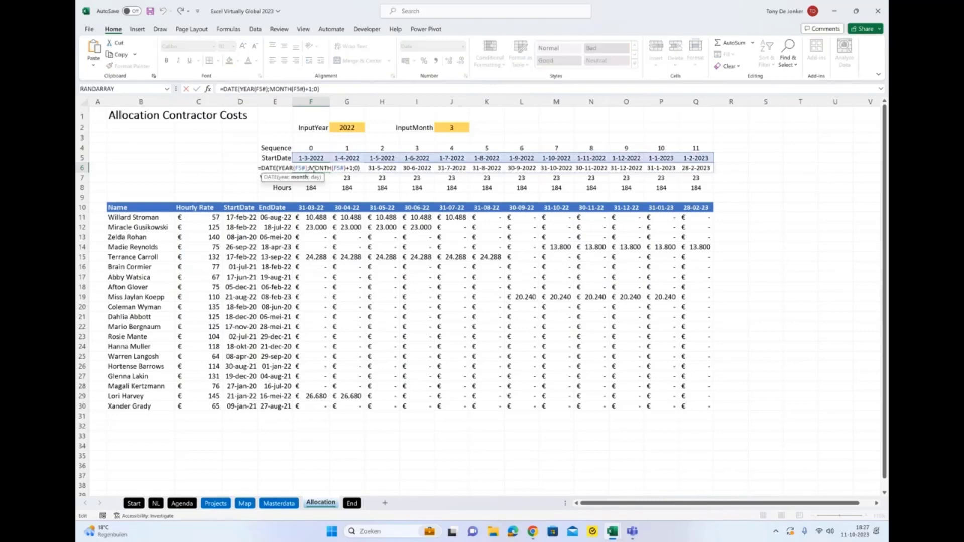
{"action": "key", "text": "Escape"}
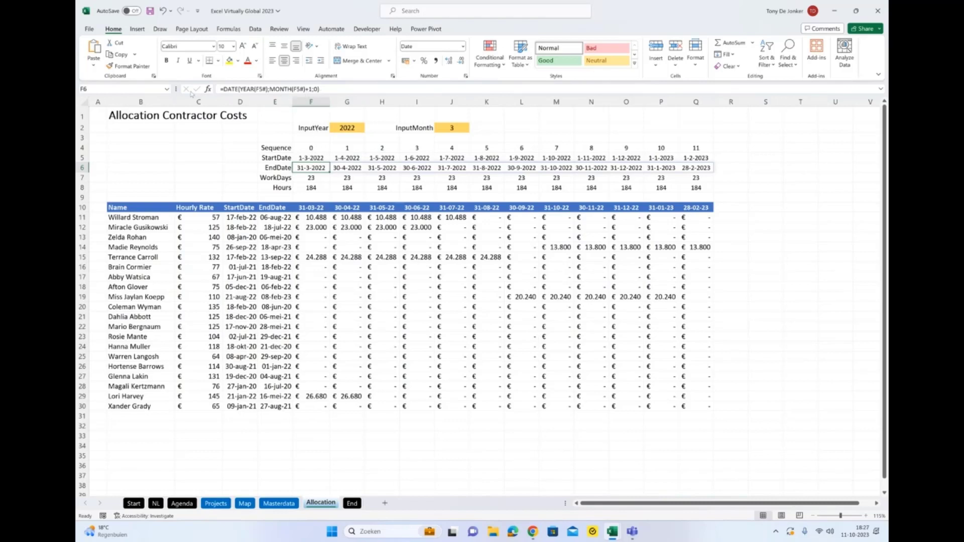
{"action": "left_click", "coordinate": [208, 89]}
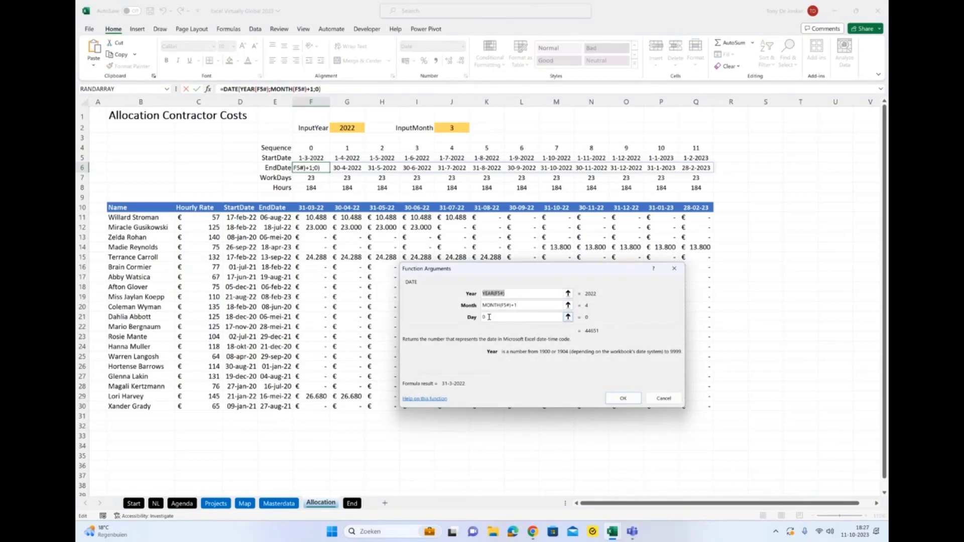
{"action": "key", "text": "Return"}
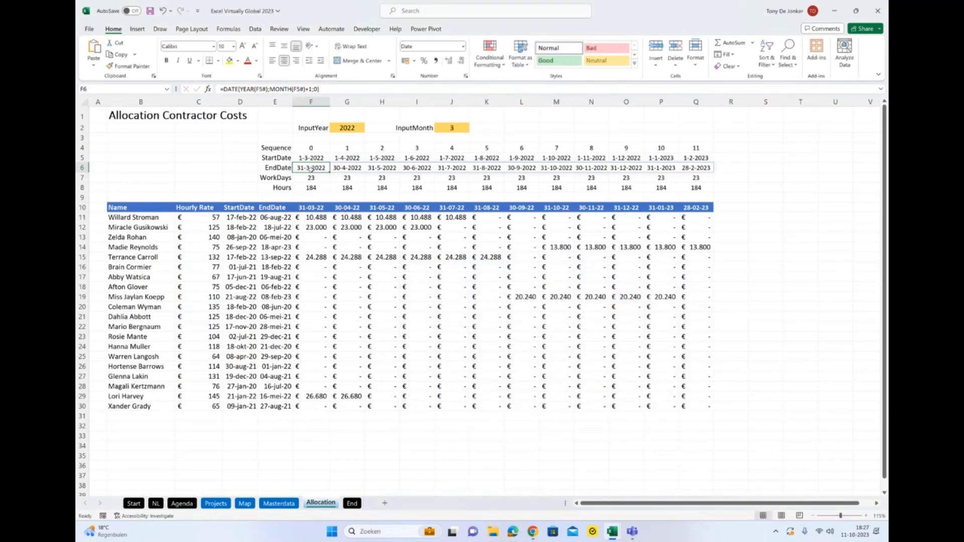
{"action": "left_click", "coordinate": [347, 169]}
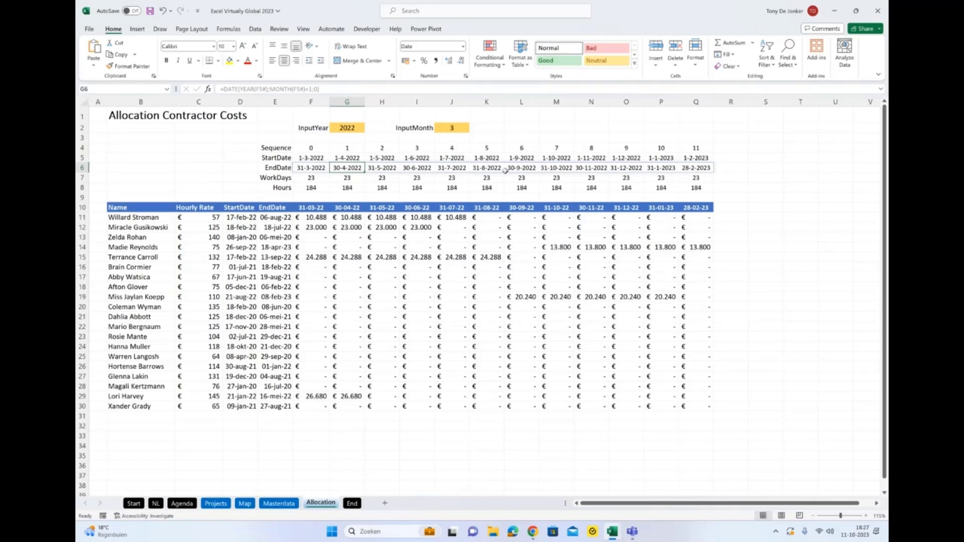
Inspect the NETWORKDAYS function arguments in WorkDays cell F7 and the Hours formula in cell F8.
{"action": "left_click", "coordinate": [311, 177]}
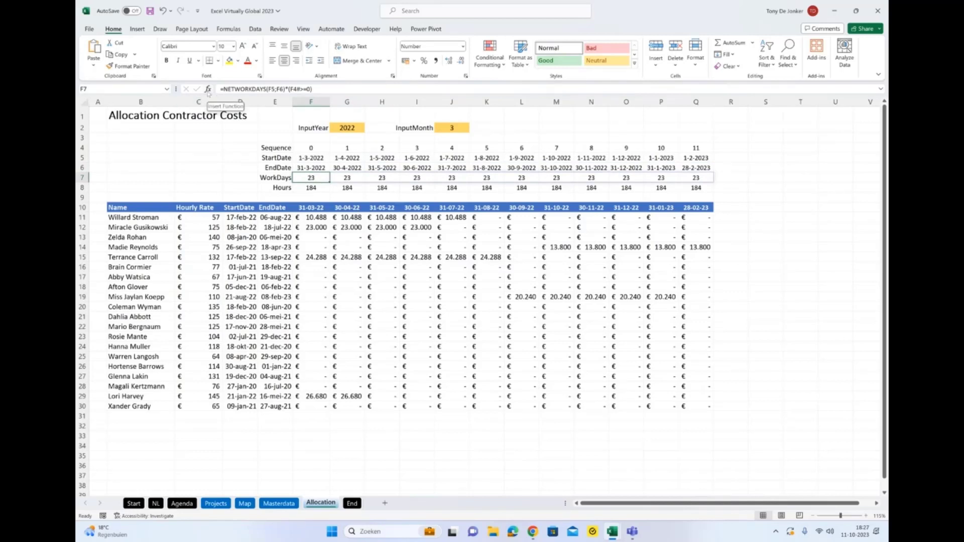
{"action": "left_click", "coordinate": [208, 90]}
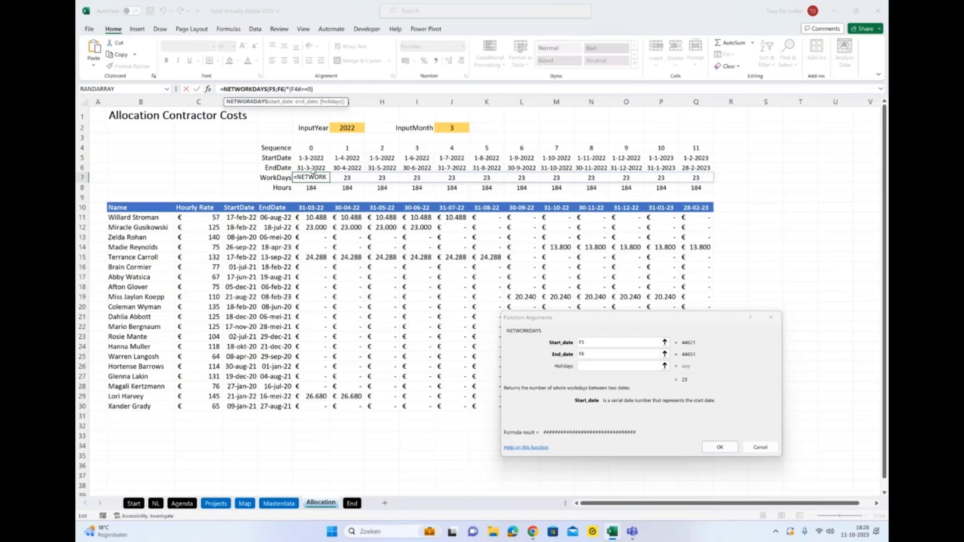
{"action": "key", "text": "Return"}
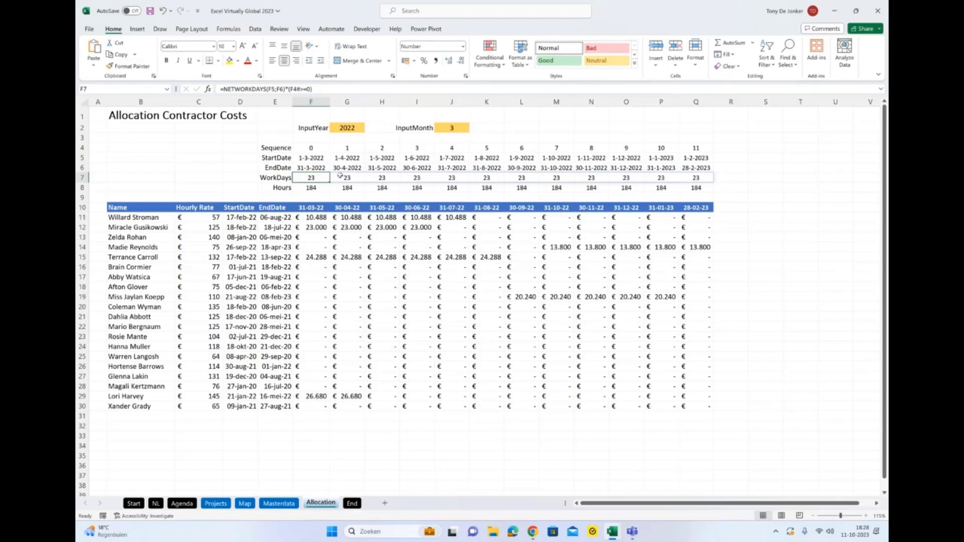
{"action": "left_click", "coordinate": [312, 187]}
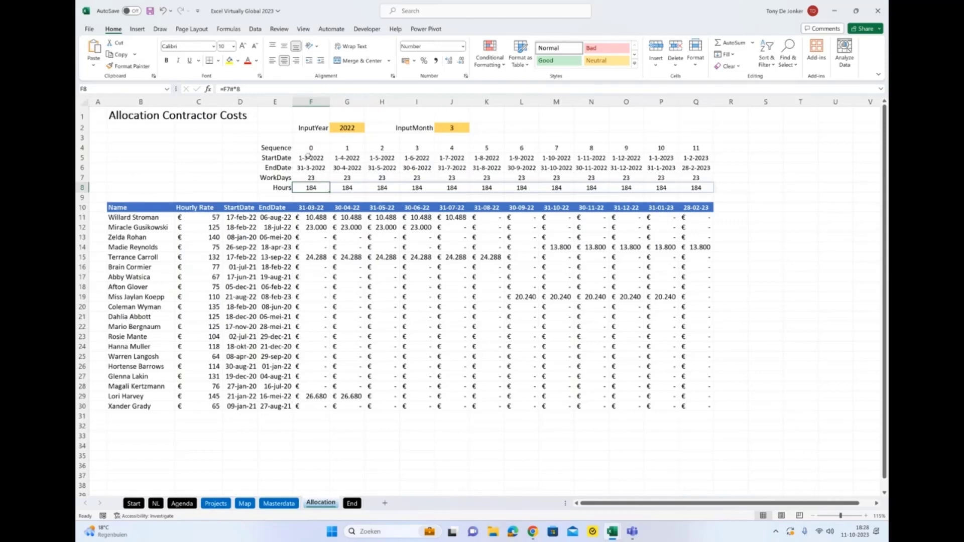
Inspect the month header formula in cell F10, its reference to the EndDate row, and its spill into G10.
{"action": "left_click", "coordinate": [310, 207]}
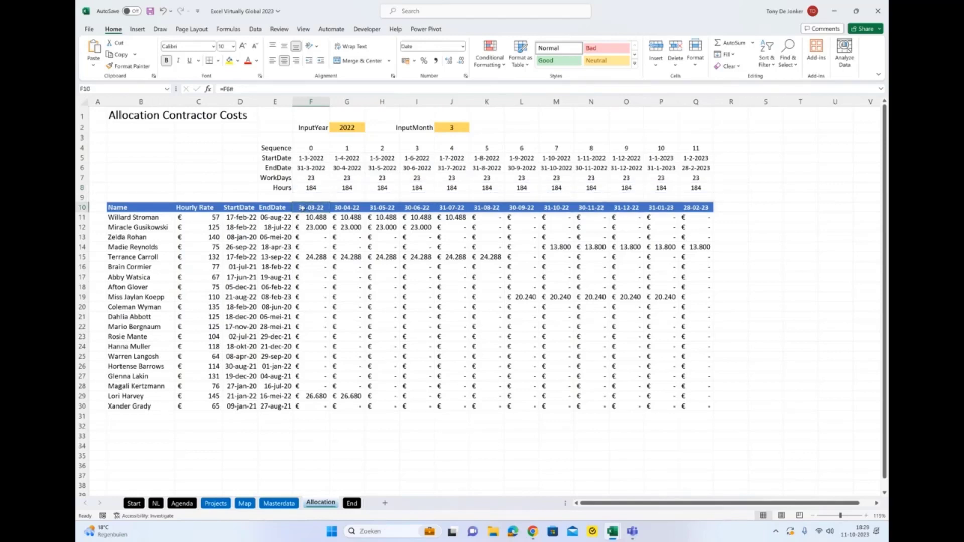
{"action": "double_click", "coordinate": [303, 207]}
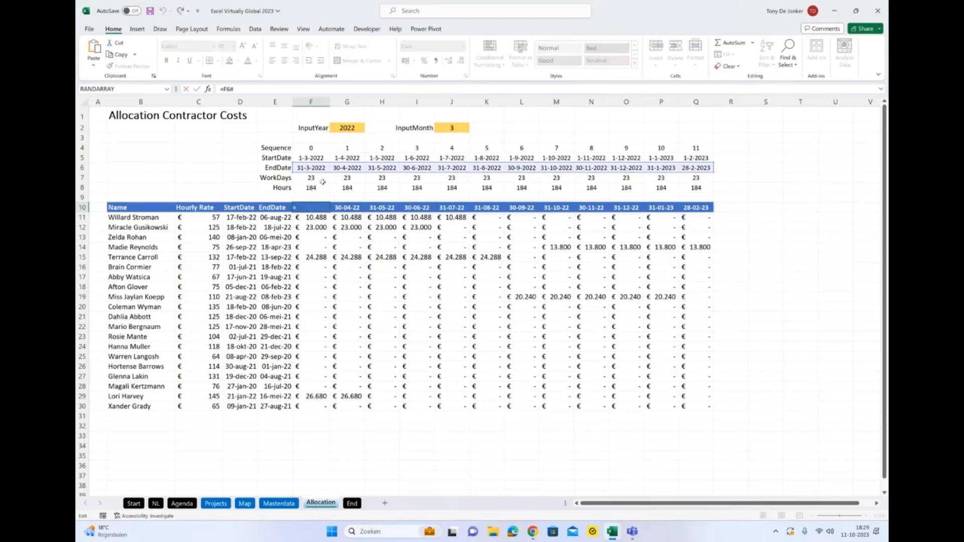
{"action": "key", "text": "Escape"}
{"action": "left_click", "coordinate": [344, 207]}
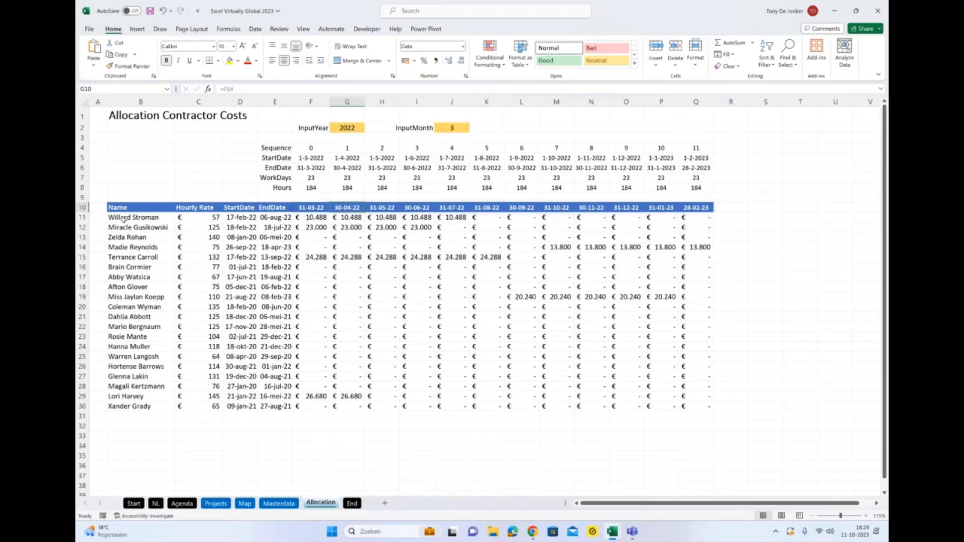
Inspect the cost allocation formula in cell F11 and its spill range across the contractor rows and months.
{"action": "left_click", "coordinate": [311, 219]}
{"action": "key", "text": "ctrl+shift+End"}
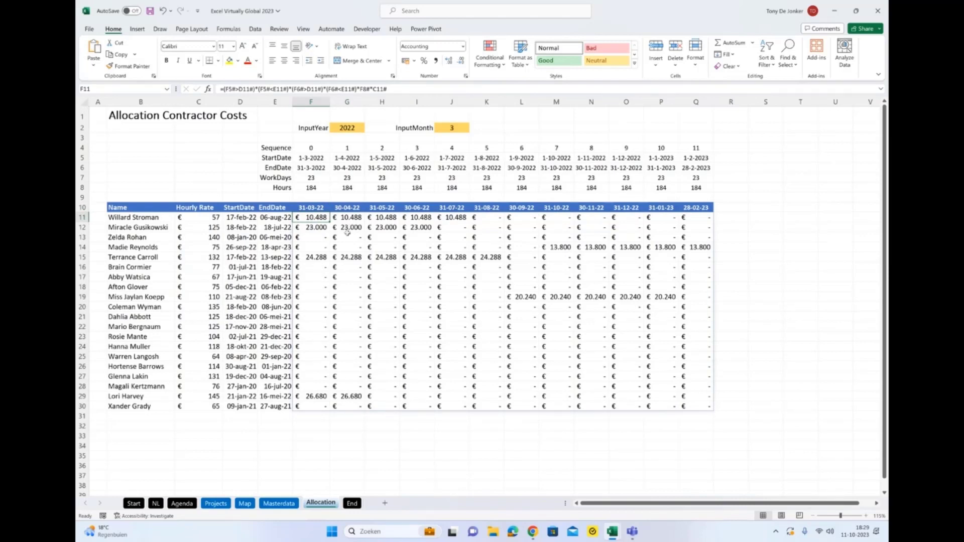
{"action": "left_click", "coordinate": [430, 268]}
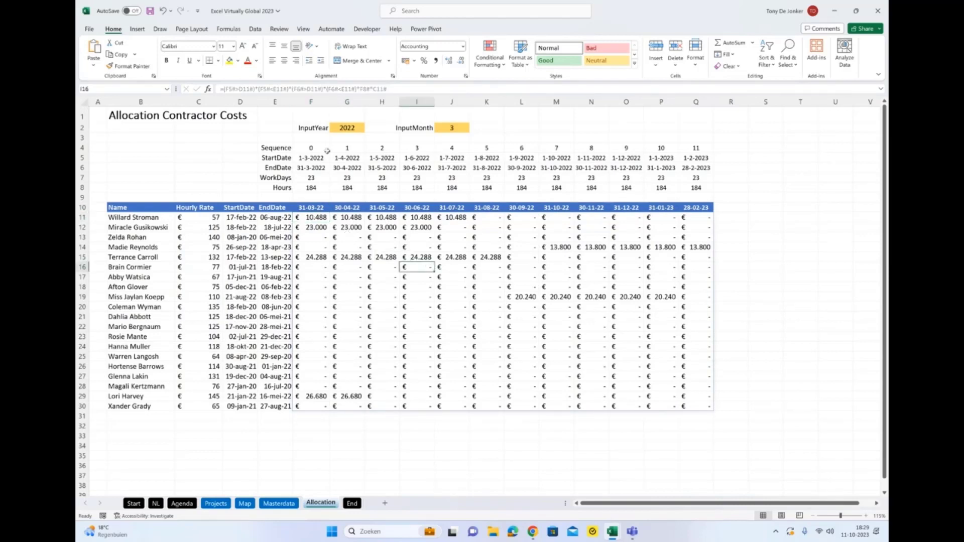
{"action": "left_click", "coordinate": [307, 217]}
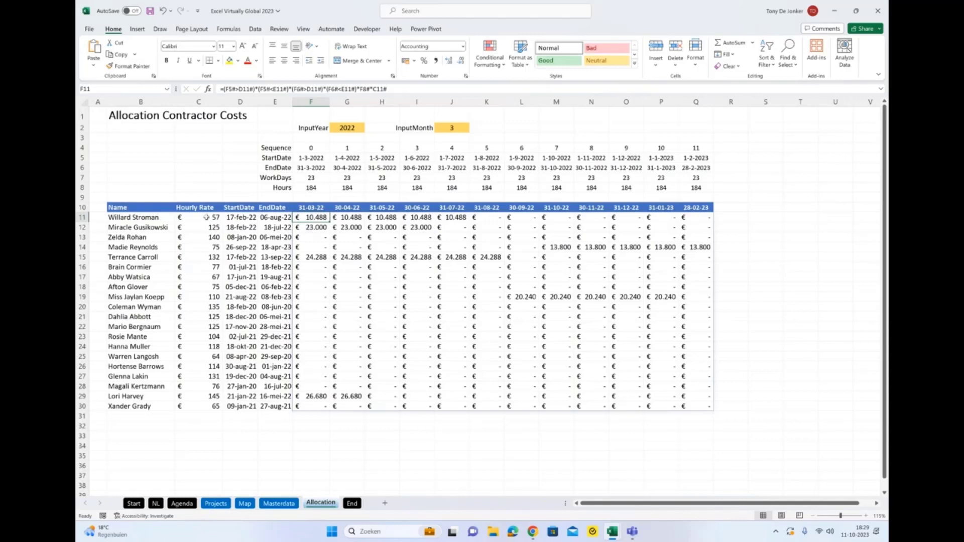
{"action": "left_click", "coordinate": [256, 89]}
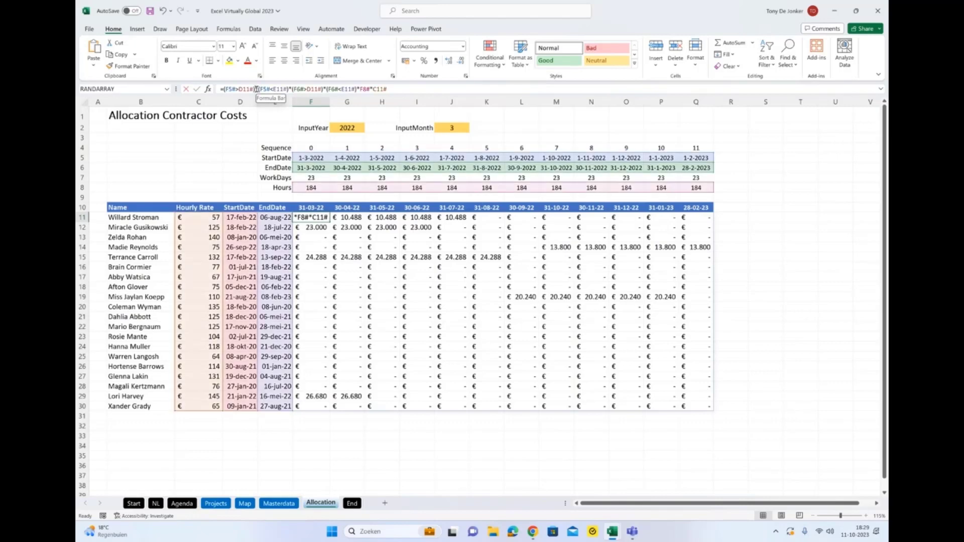
{"action": "key", "text": "Escape"}
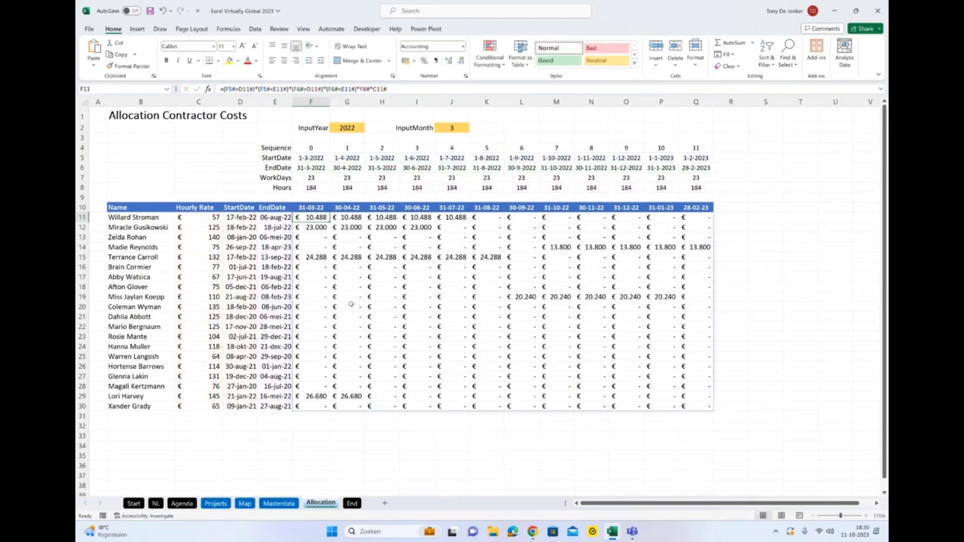
Enlarge the allocation table and examine the colour-coded date, hours and hourly rate references in F11's formula.
{"action": "scroll", "coordinate": [351, 305], "scroll_direction": "up", "scroll_amount": 3}
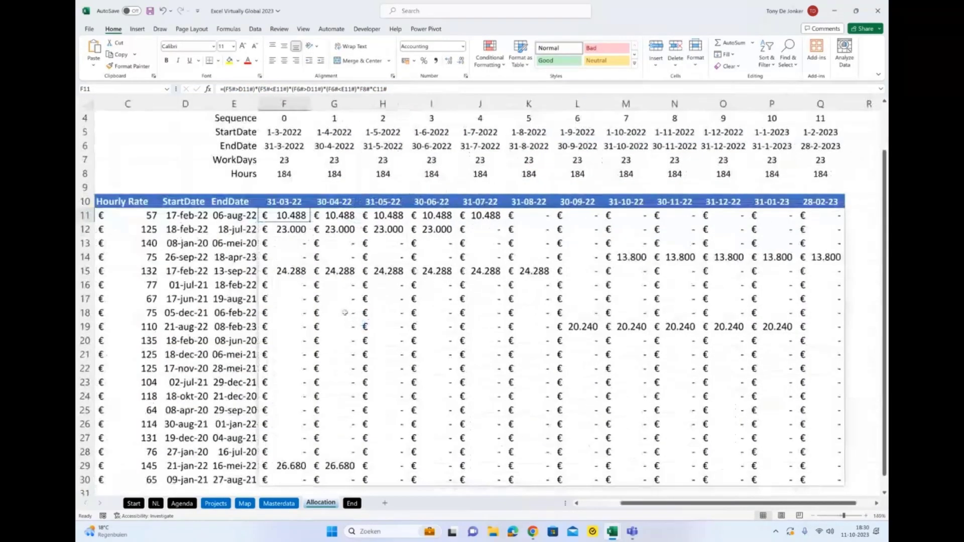
{"action": "left_click_drag", "start_coordinate": [622, 503], "coordinate": [582, 503]}
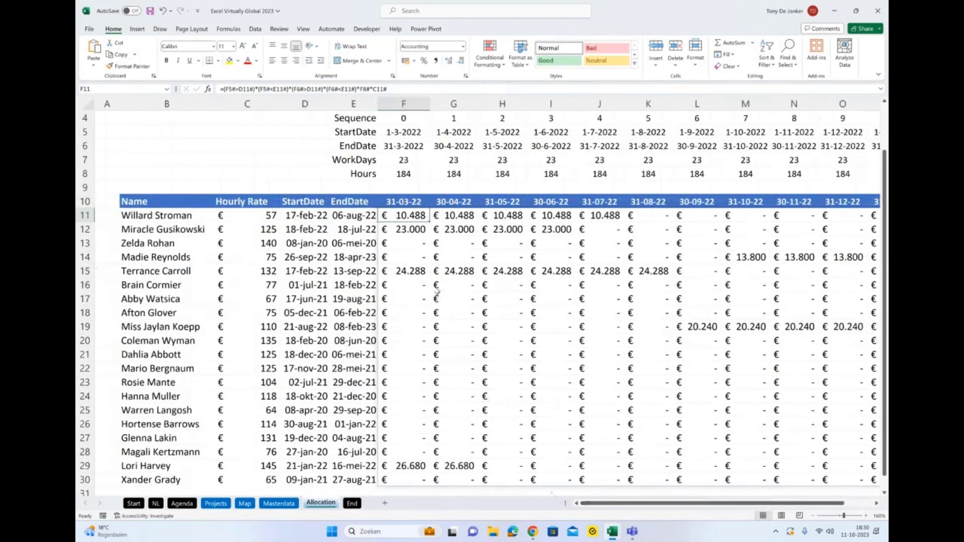
{"action": "double_click", "coordinate": [413, 215]}
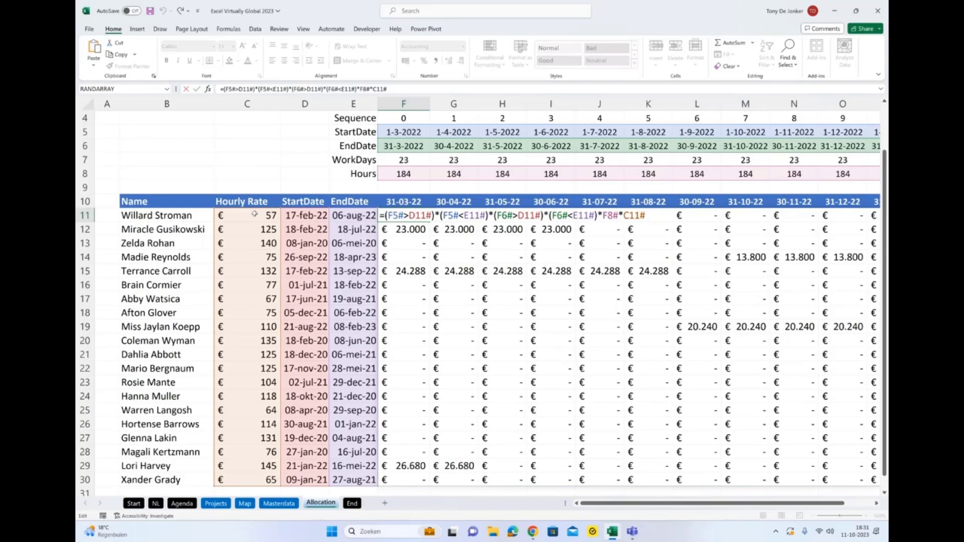
{"action": "key", "text": "ctrl+Return"}
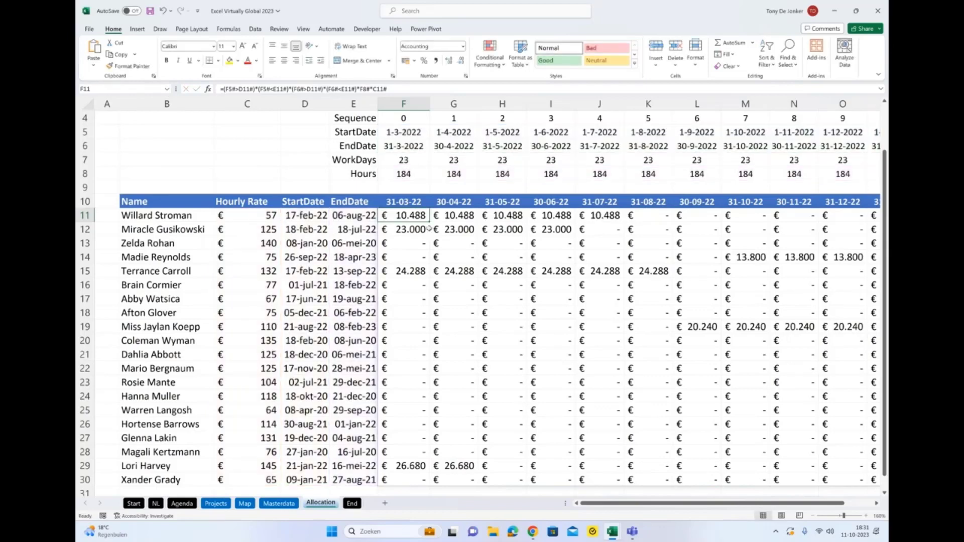
{"action": "double_click", "coordinate": [420, 216]}
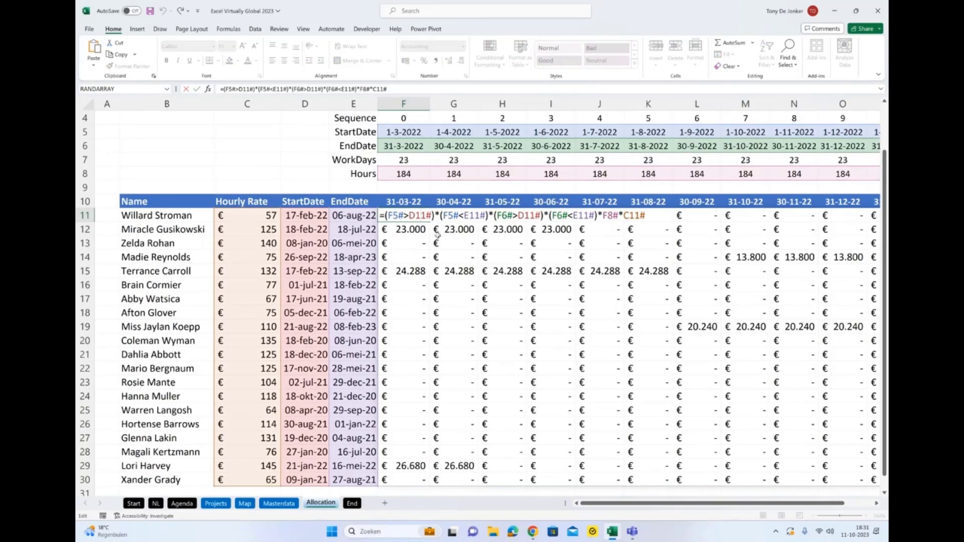
{"action": "key", "text": "Escape"}
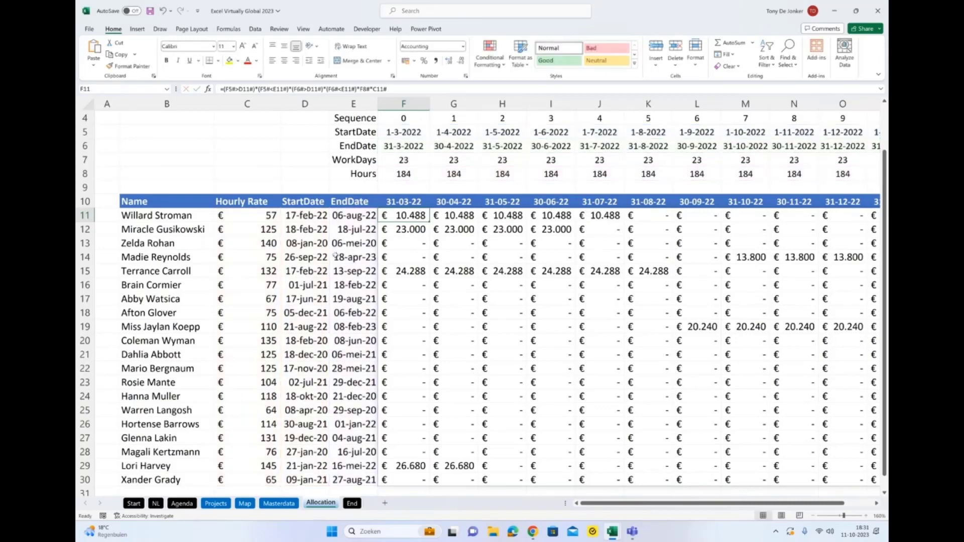
{"action": "scroll", "coordinate": [279, 266], "scroll_direction": "down", "scroll_amount": 1}
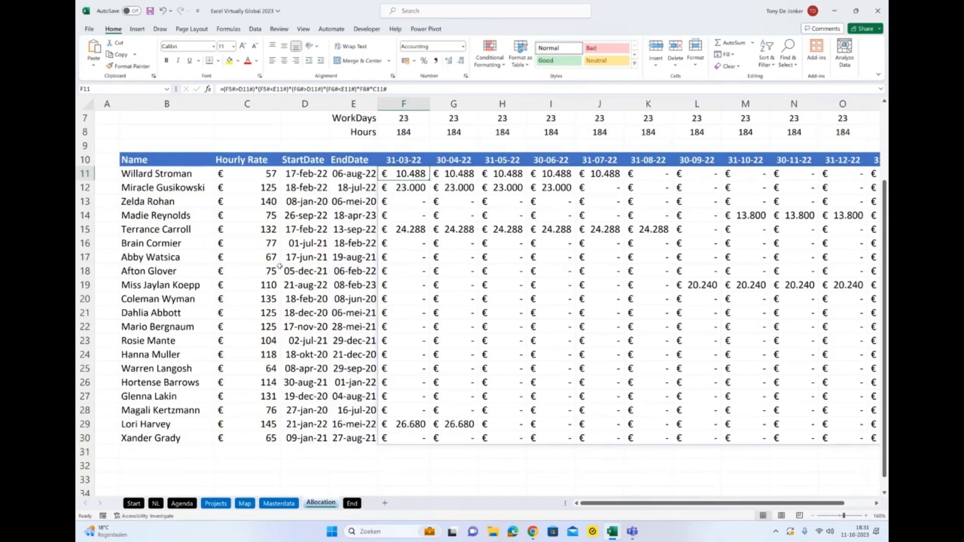
Review the external contractors table on the Masterdata sheet, including the empty rows beneath it.
{"action": "left_click", "coordinate": [279, 503]}
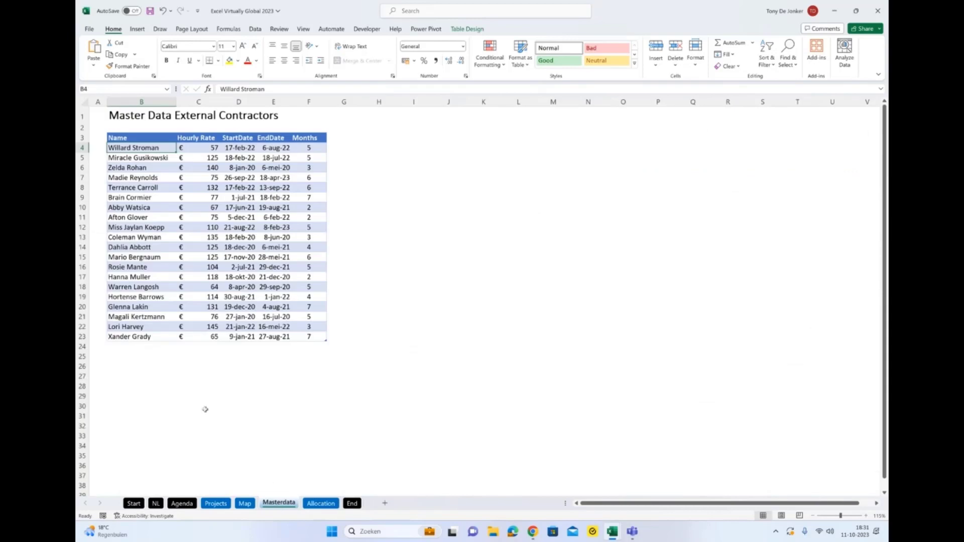
{"action": "left_click_drag", "start_coordinate": [127, 346], "coordinate": [321, 409]}
{"action": "left_click", "coordinate": [146, 139]}
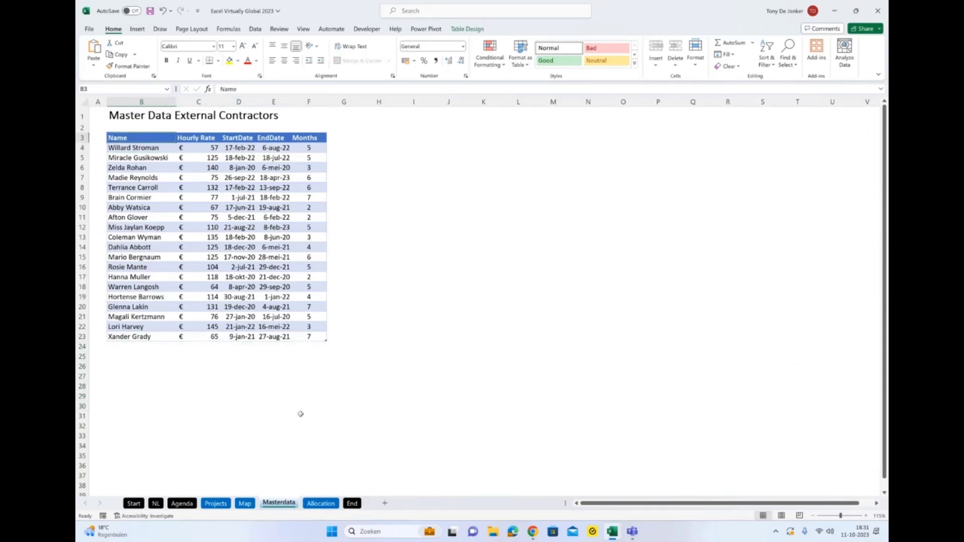
Return to the Allocation sheet and switch to the ActualBudget workbook.
{"action": "left_click", "coordinate": [317, 503]}
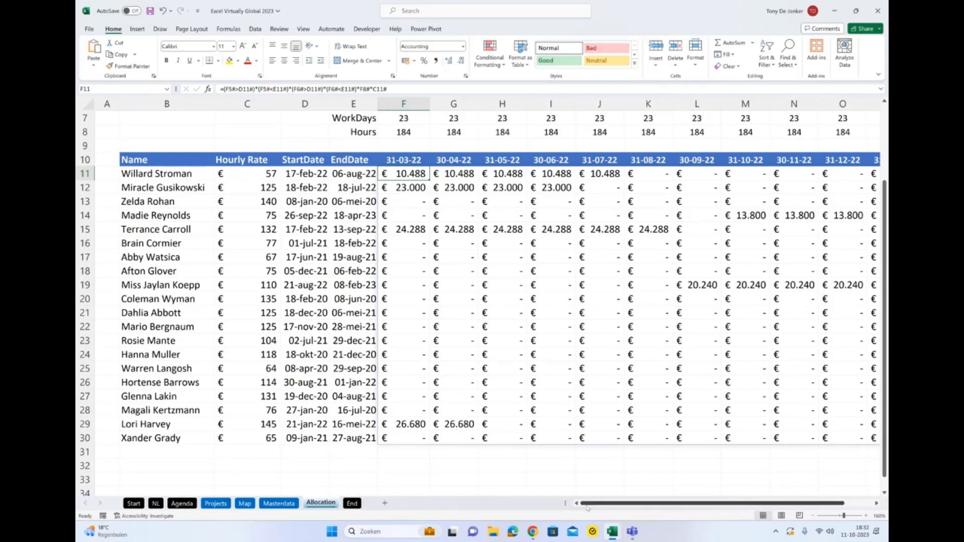
{"action": "mouse_move", "coordinate": [611, 532]}
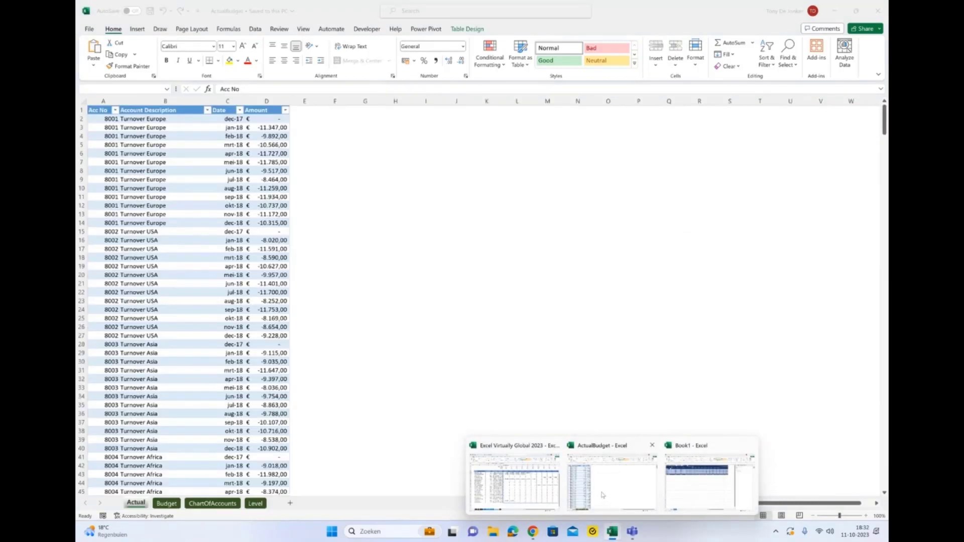
{"action": "left_click", "coordinate": [602, 495]}
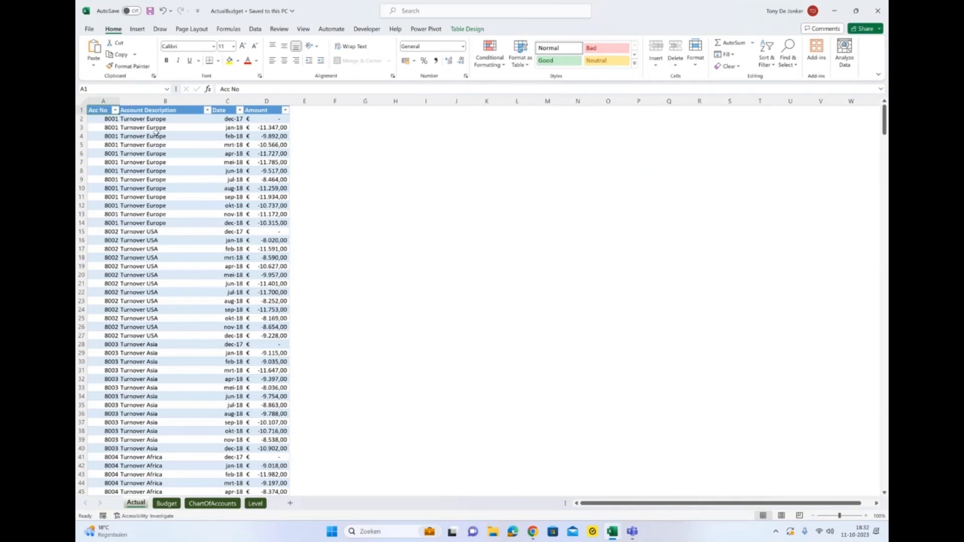
Enlarge the Actual sheet and examine the actuals table's column headers and table name.
{"action": "left_click", "coordinate": [170, 110]}
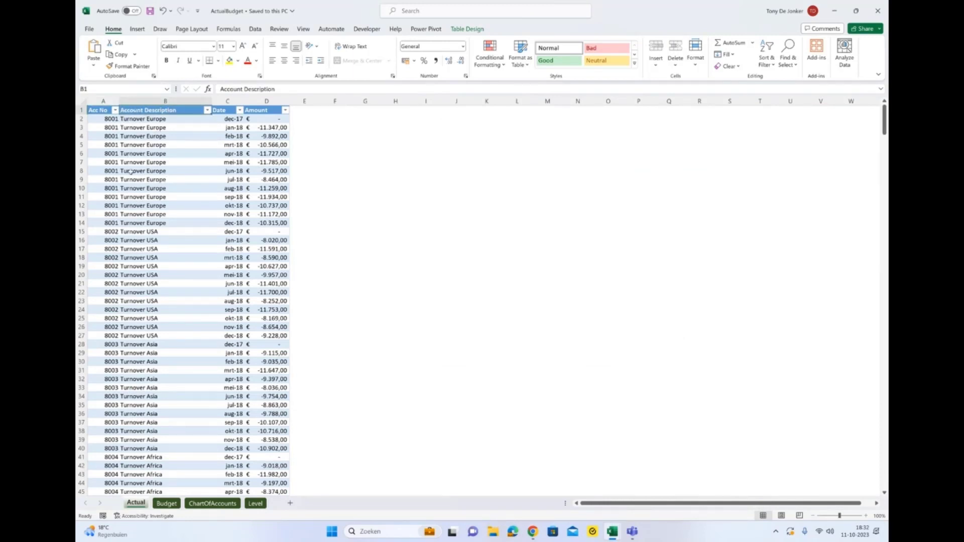
{"action": "scroll", "coordinate": [131, 170], "scroll_direction": "up", "scroll_amount": 5}
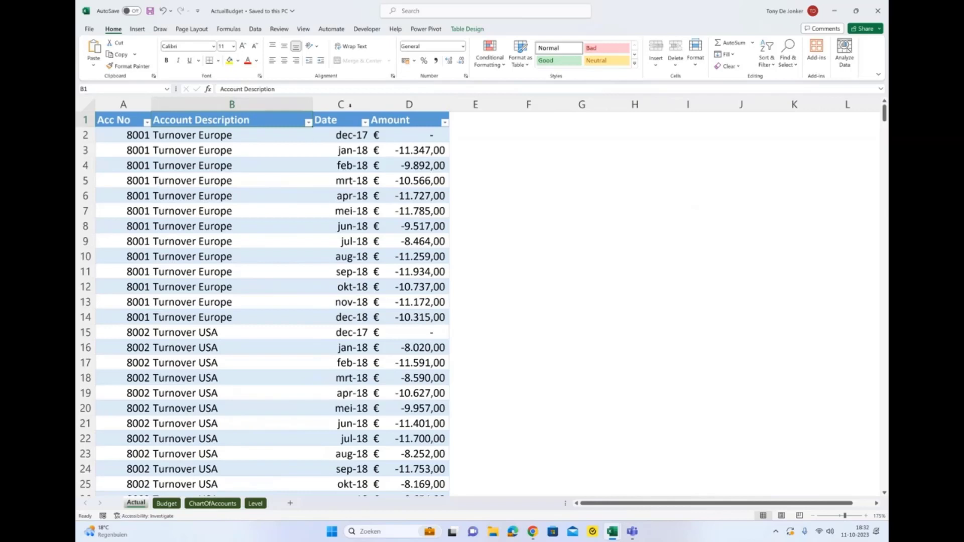
{"action": "left_click", "coordinate": [461, 30]}
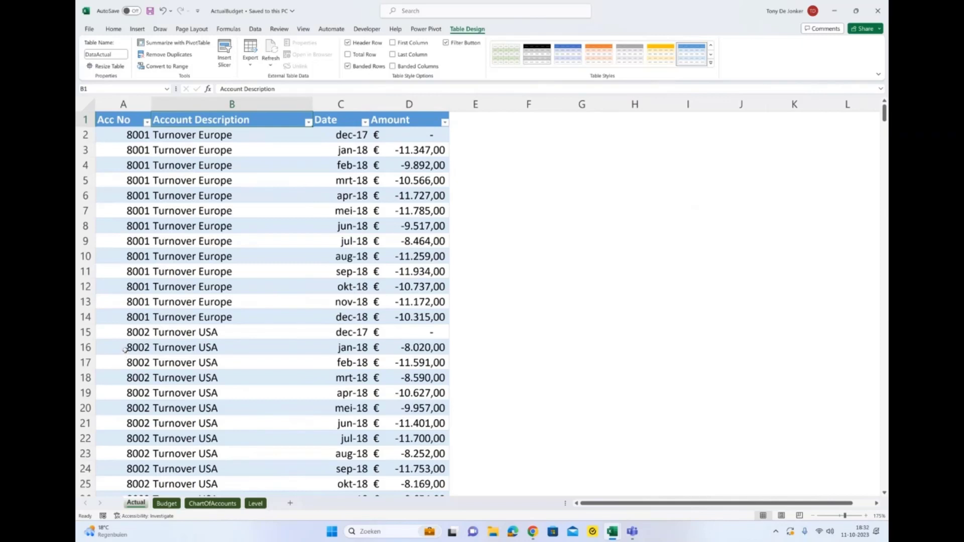
Review the monthly budget table and its level rows on the Budget sheet at a larger zoom.
{"action": "left_click", "coordinate": [167, 503]}
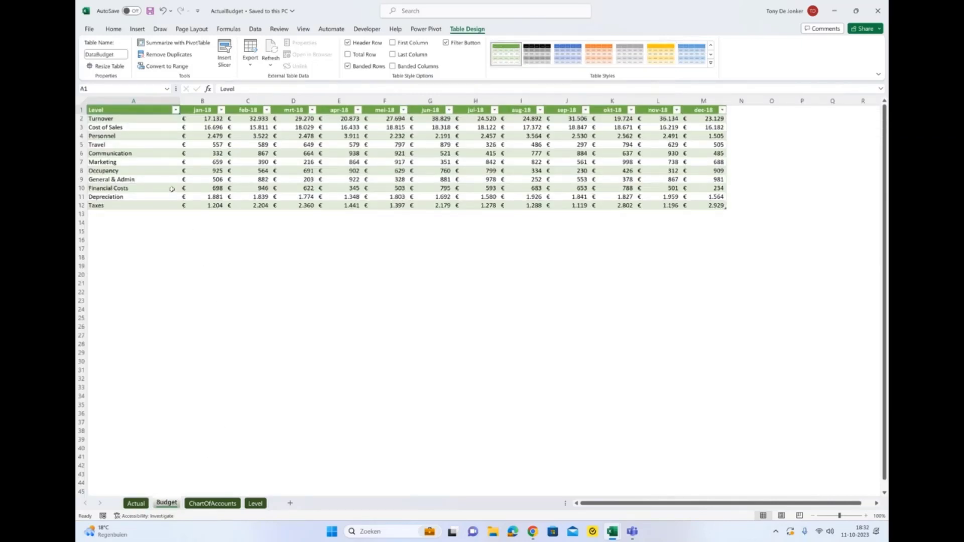
{"action": "scroll", "coordinate": [171, 186], "scroll_direction": "up", "scroll_amount": 3, "text": "ctrl"}
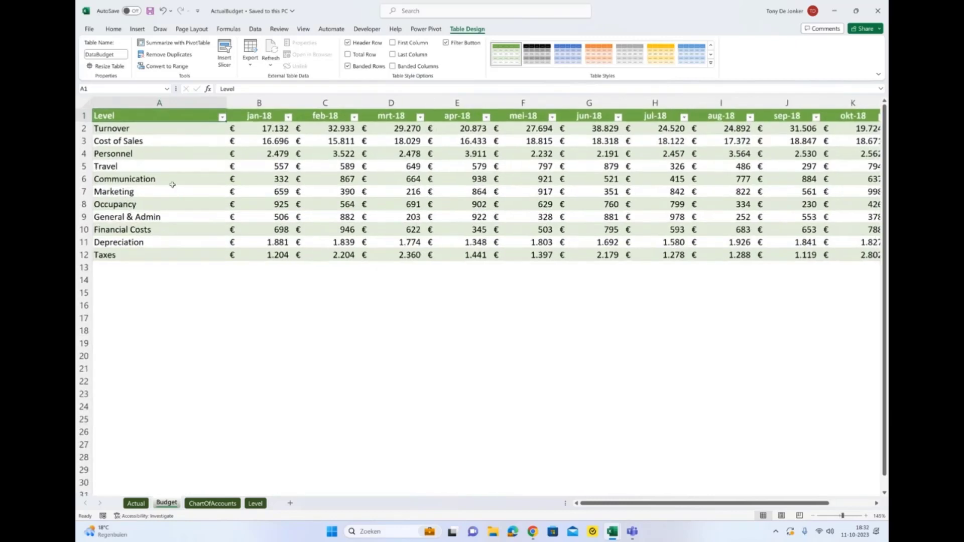
{"action": "scroll", "coordinate": [171, 185], "scroll_direction": "down", "scroll_amount": 1, "text": "ctrl"}
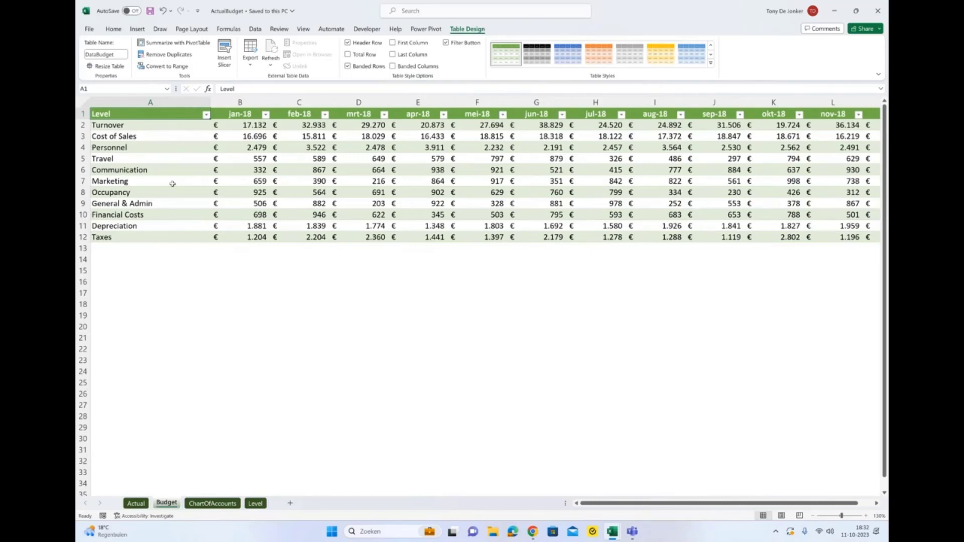
{"action": "left_click", "coordinate": [135, 124]}
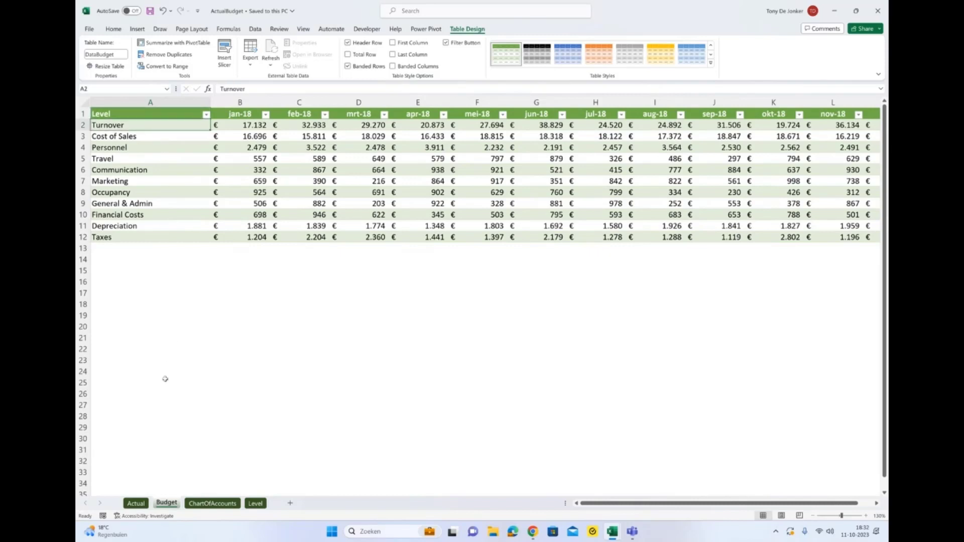
Compare the Actual and Budget tables, and review the account-to-level mapping on ChartOfAccounts and the Level sheet's order, type and sign columns.
{"action": "left_click", "coordinate": [136, 504]}
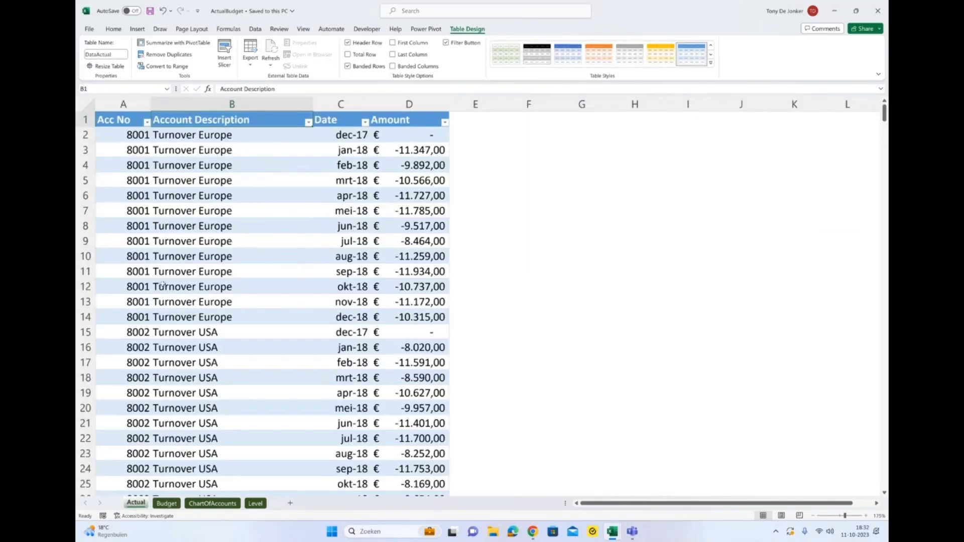
{"action": "scroll", "coordinate": [201, 334], "scroll_direction": "down", "scroll_amount": 3, "text": "ctrl"}
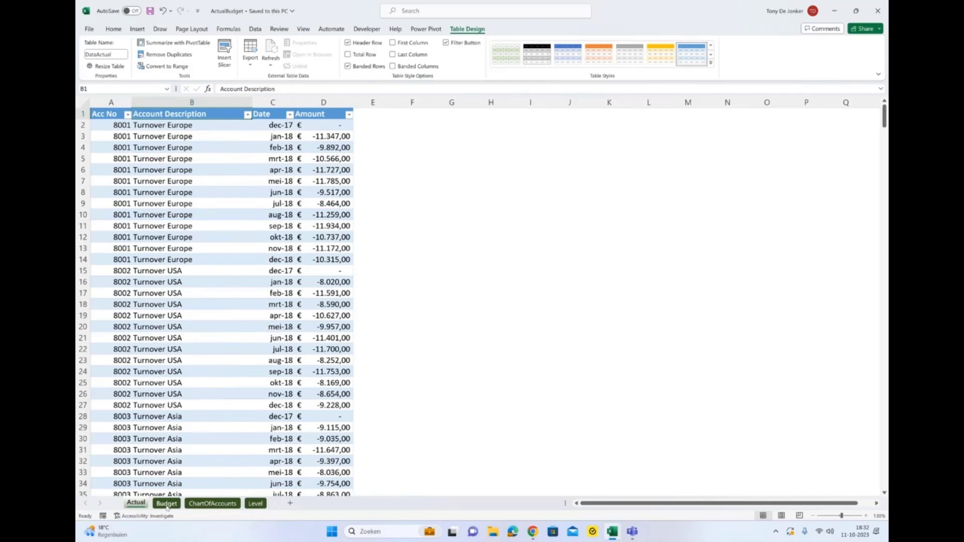
{"action": "left_click", "coordinate": [159, 504]}
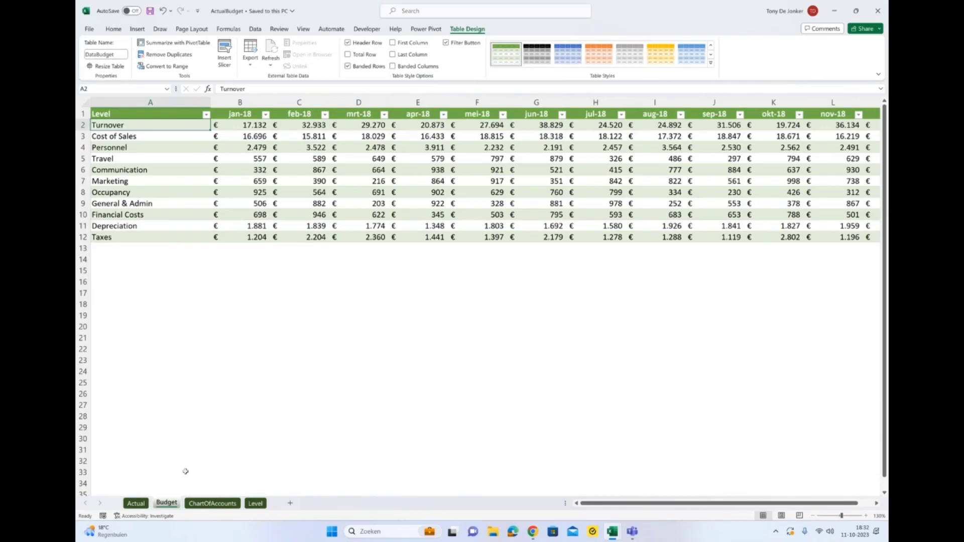
{"action": "left_click", "coordinate": [212, 508]}
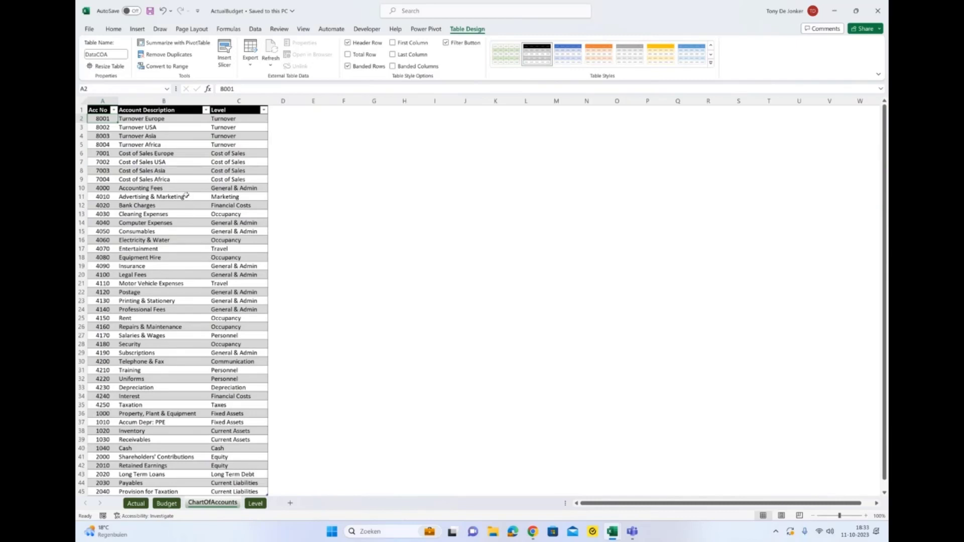
{"action": "left_click", "coordinate": [255, 504]}
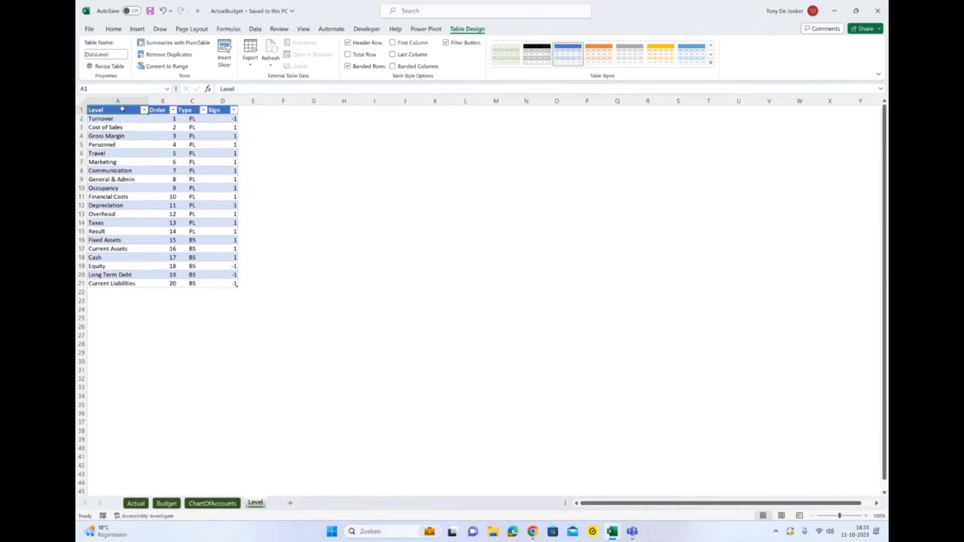
Return to the Actual sheet to inspect the empty header cells E1 to G1 beside the table, and revisit the Budget sheet.
{"action": "left_click", "coordinate": [135, 504]}
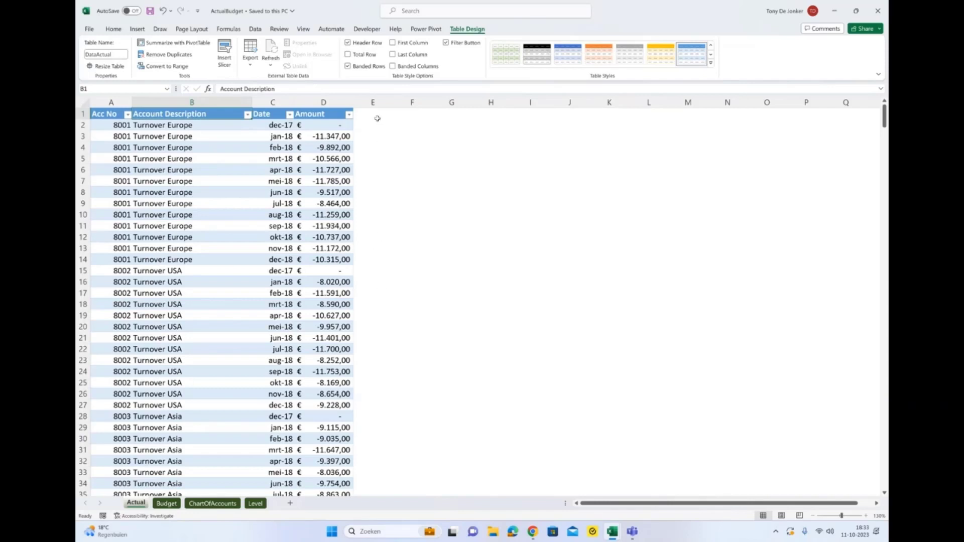
{"action": "left_click", "coordinate": [378, 114]}
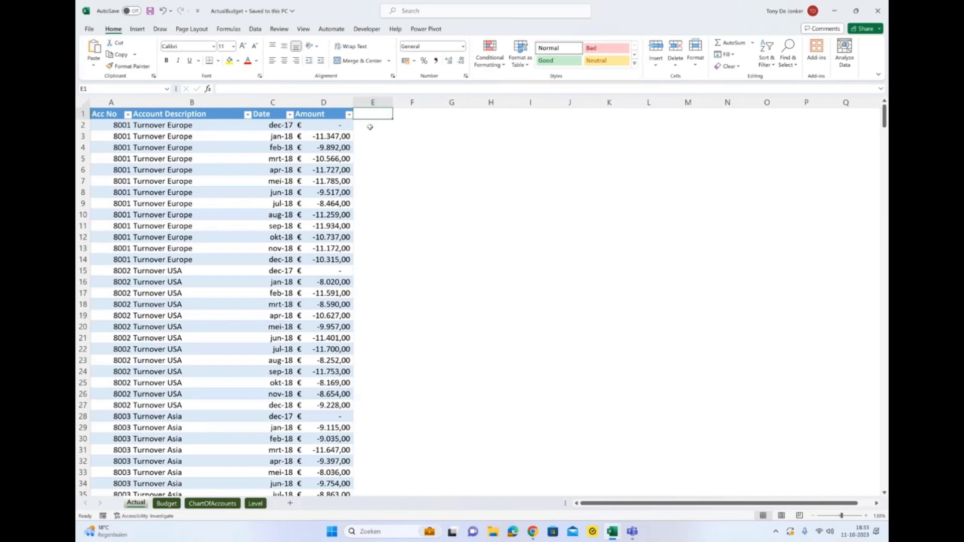
{"action": "left_click", "coordinate": [411, 116]}
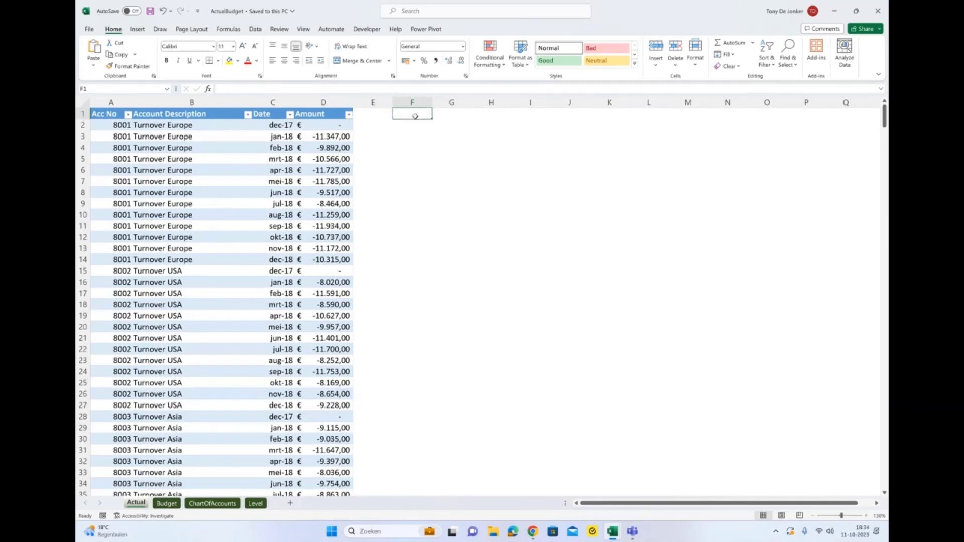
{"action": "left_click", "coordinate": [454, 114]}
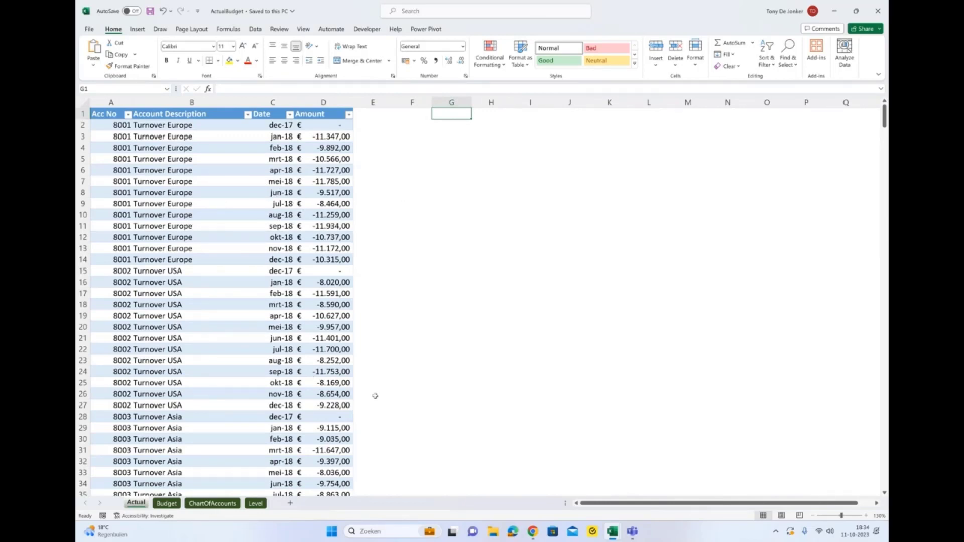
{"action": "left_click", "coordinate": [166, 503]}
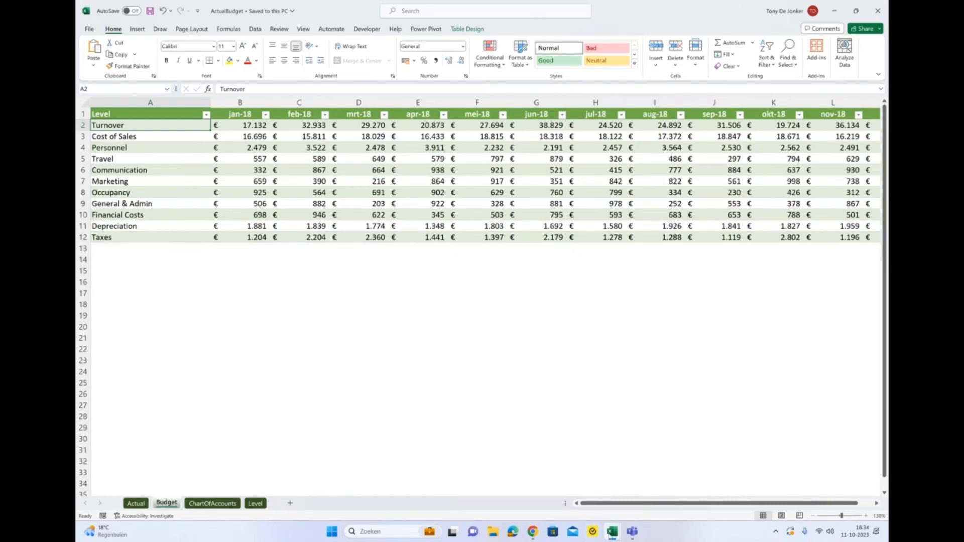
Create a new blank workbook and start importing data from the ActualBudgetData Excel workbook.
{"action": "mouse_move", "coordinate": [609, 533]}
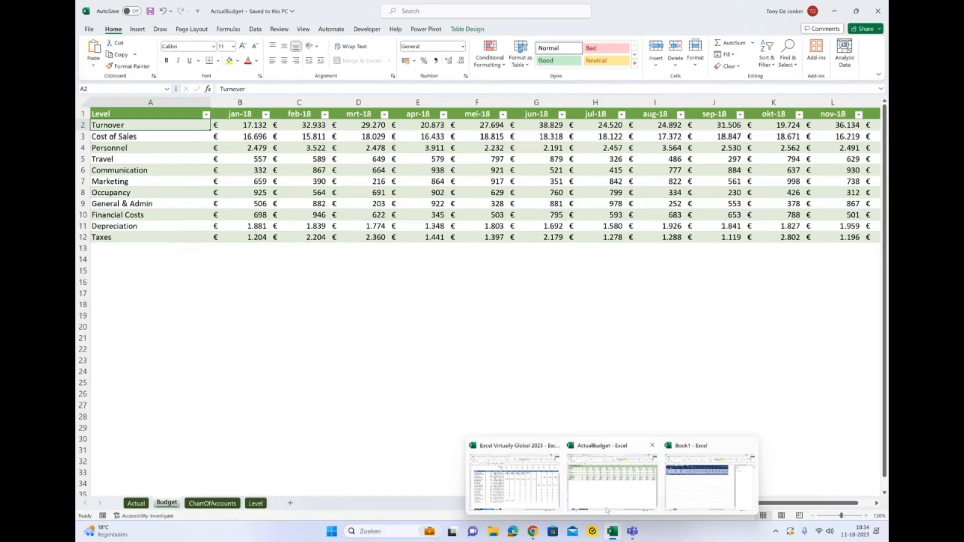
{"action": "key", "text": "ctrl+n"}
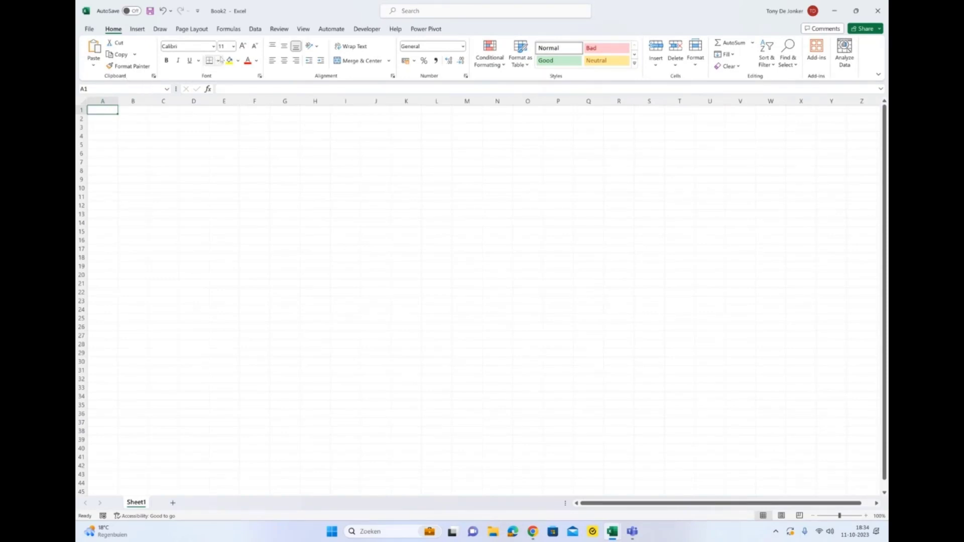
{"action": "left_click", "coordinate": [255, 29]}
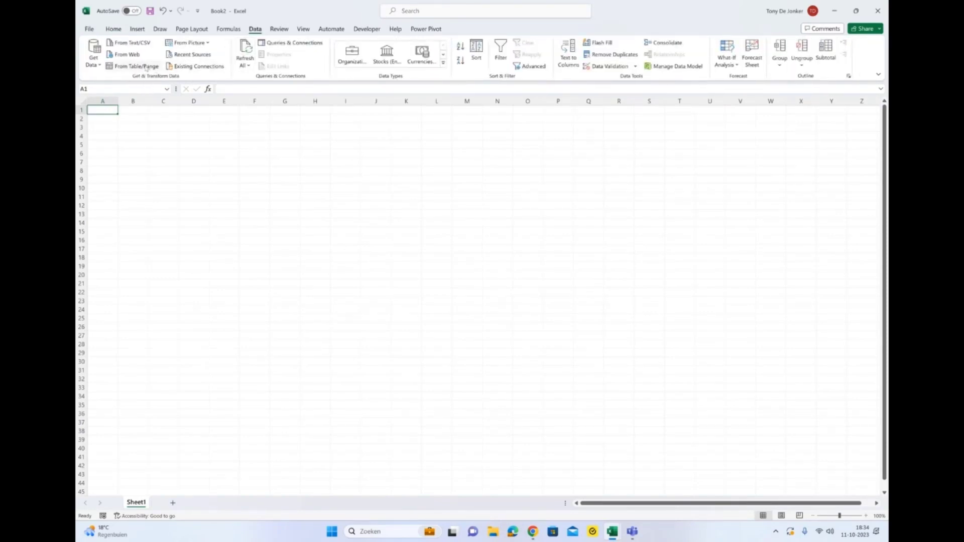
{"action": "left_click", "coordinate": [95, 61]}
{"action": "mouse_move", "coordinate": [129, 82]}
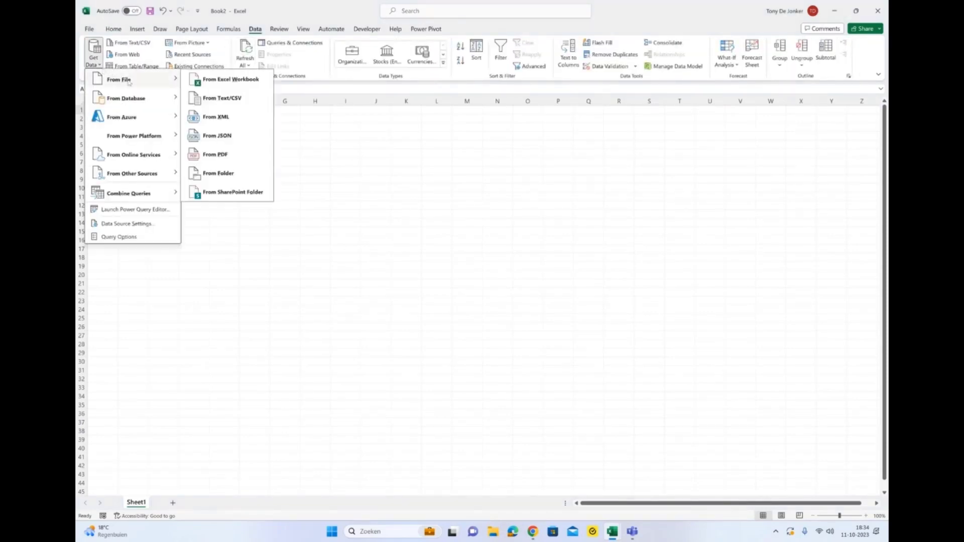
{"action": "left_click", "coordinate": [233, 86]}
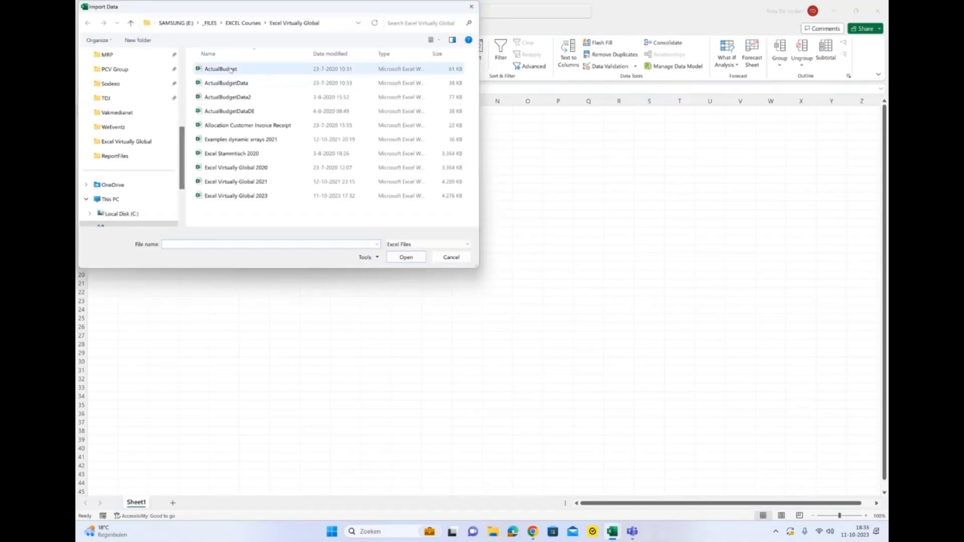
{"action": "left_click", "coordinate": [230, 69]}
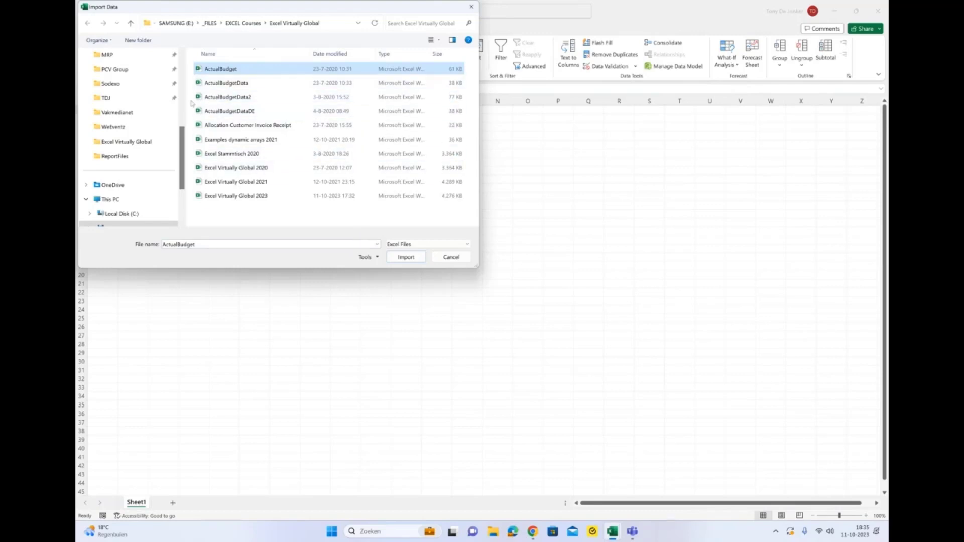
{"action": "left_click", "coordinate": [226, 83]}
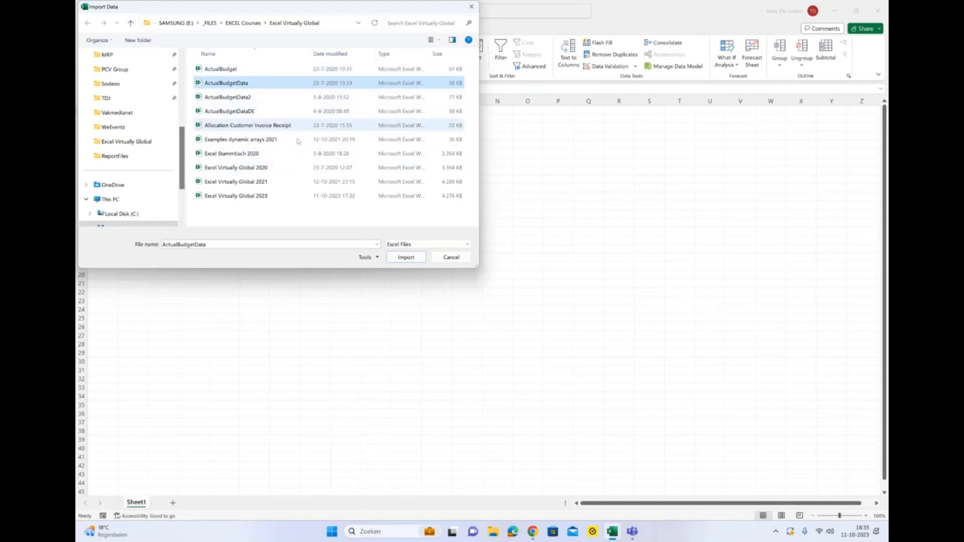
{"action": "left_click", "coordinate": [403, 258]}
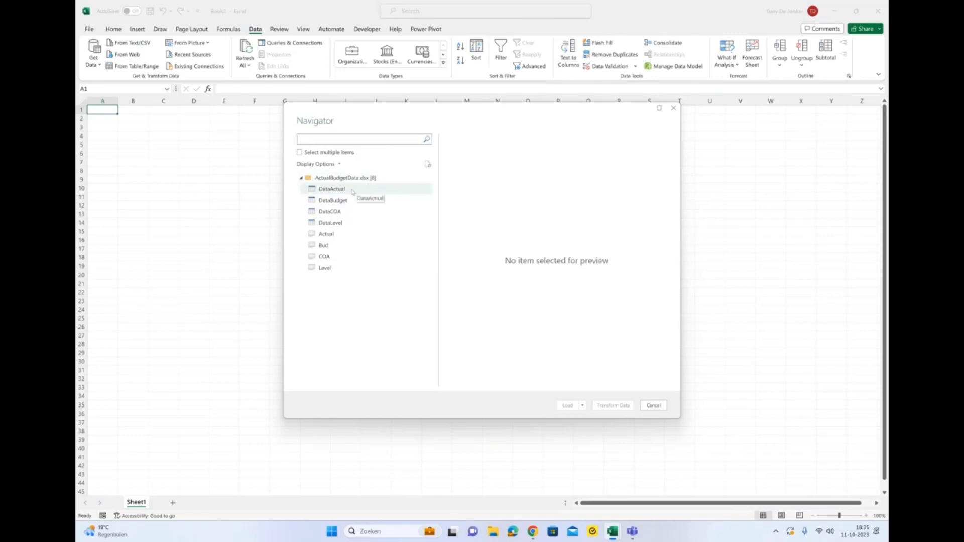
Preview the DataActual table and the Actual sheet in the Navigator to compare the two source types.
{"action": "left_click", "coordinate": [351, 190]}
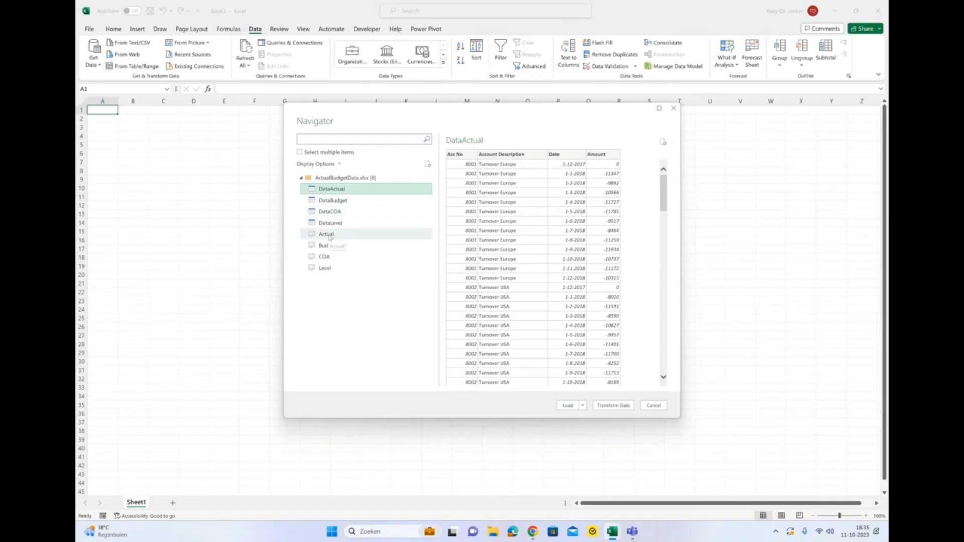
{"action": "left_click", "coordinate": [330, 235]}
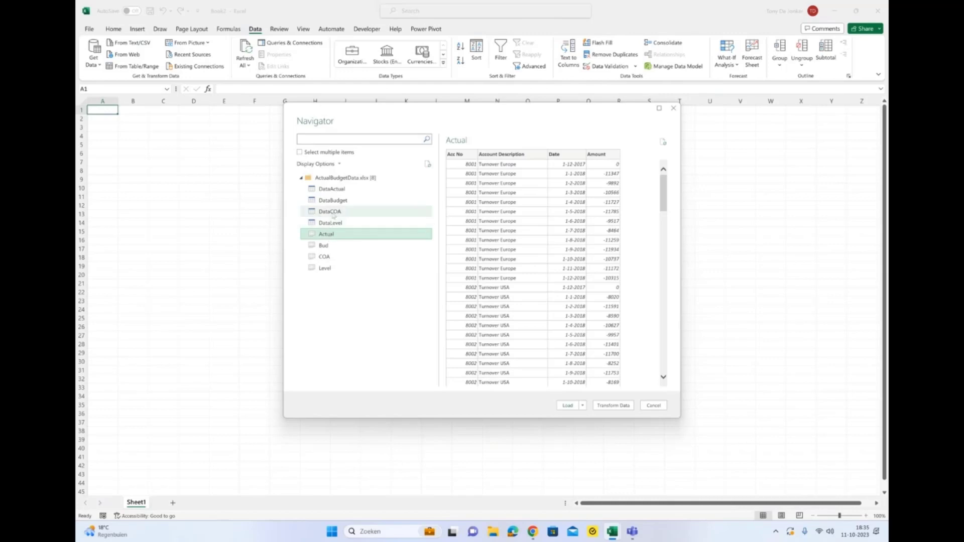
{"action": "left_click", "coordinate": [343, 188]}
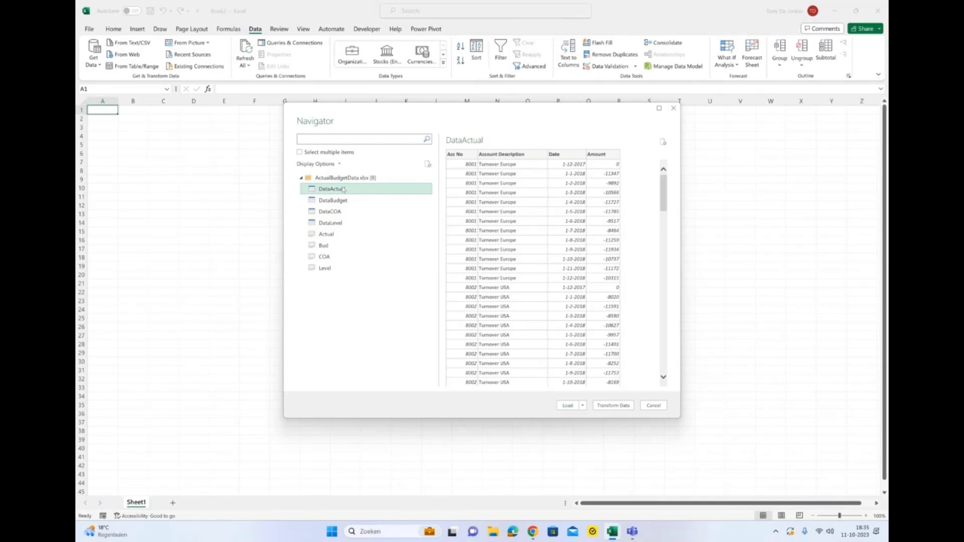
Select the DataActual, DataCOA, DataLevel and DataBudget tables together and open them for transformation in Power Query Editor.
{"action": "left_click", "coordinate": [300, 152]}
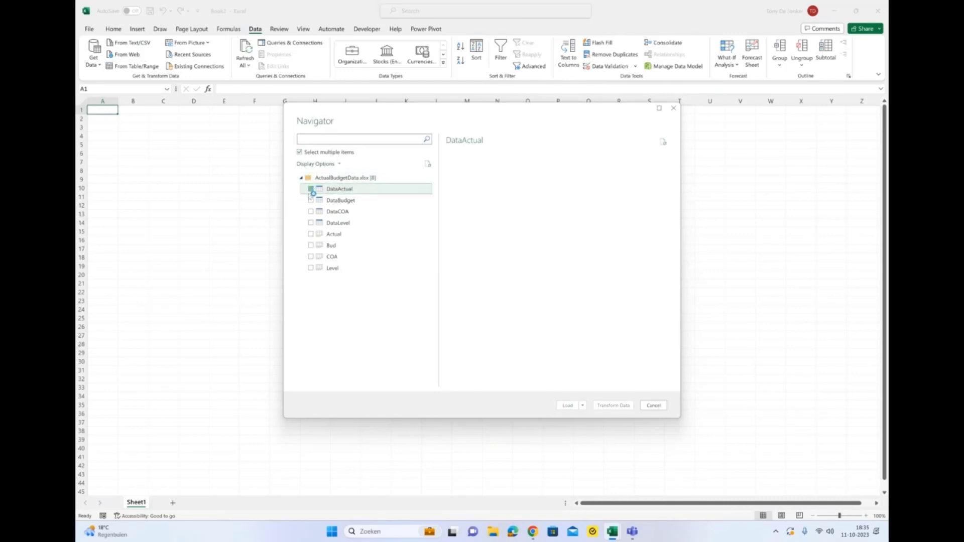
{"action": "left_click", "coordinate": [311, 189]}
{"action": "left_click", "coordinate": [311, 212]}
{"action": "left_click", "coordinate": [311, 223]}
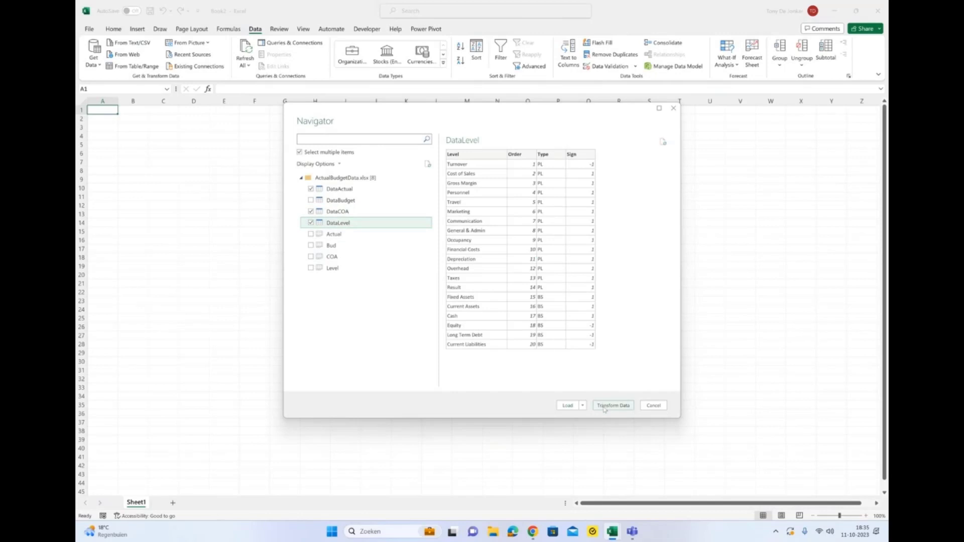
{"action": "left_click", "coordinate": [329, 202]}
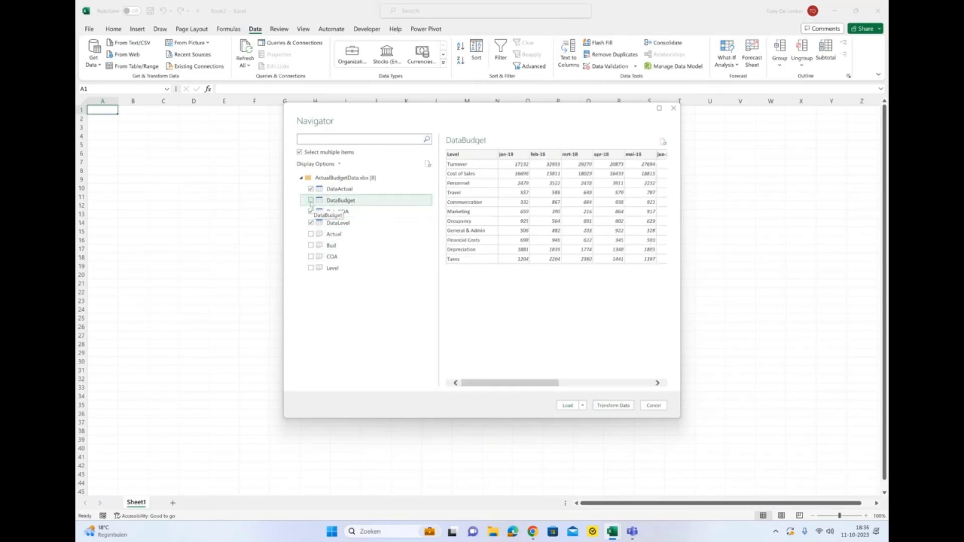
{"action": "left_click", "coordinate": [611, 407]}
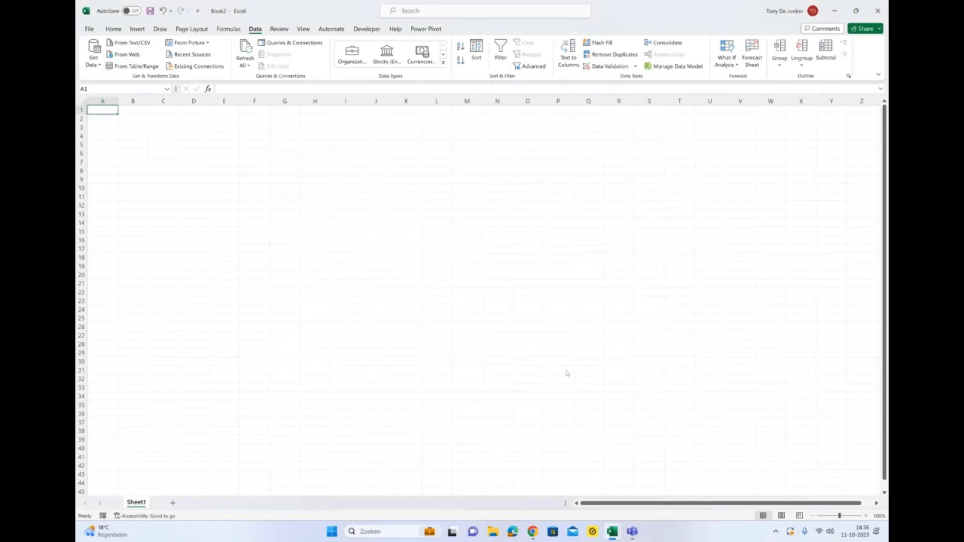
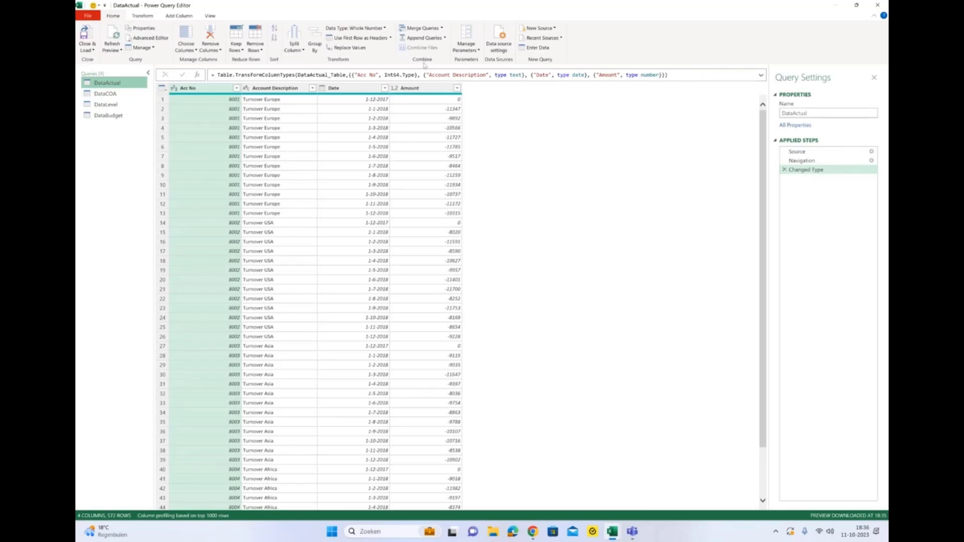
Merge the DataActual query with DataCOA, matching on Acc No with a Left Outer join.
{"action": "left_click", "coordinate": [442, 28]}
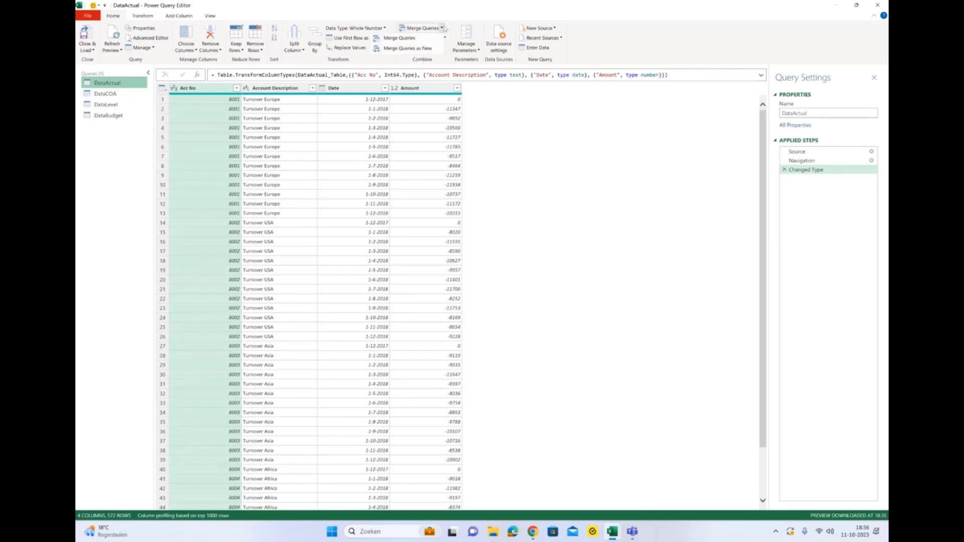
{"action": "left_click", "coordinate": [419, 38]}
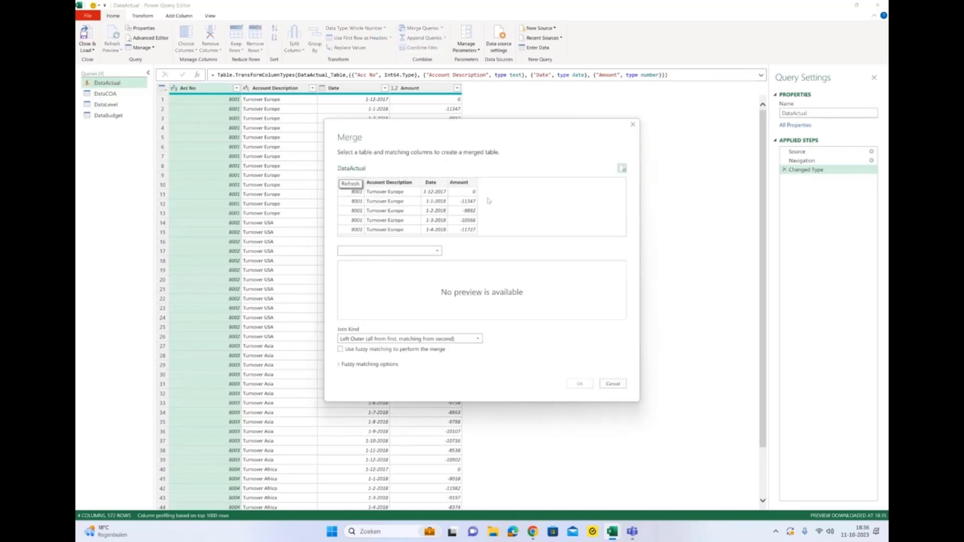
{"action": "left_click", "coordinate": [437, 252]}
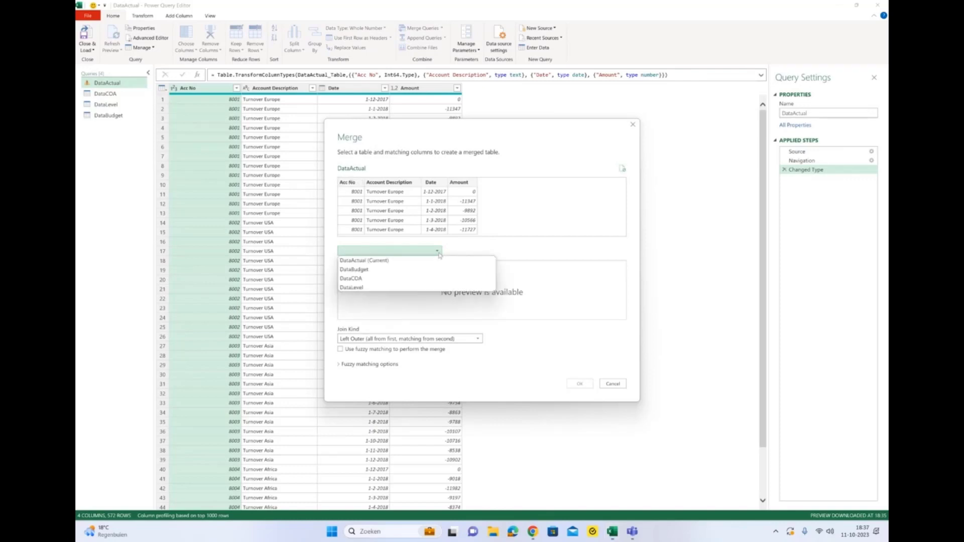
{"action": "left_click", "coordinate": [379, 282]}
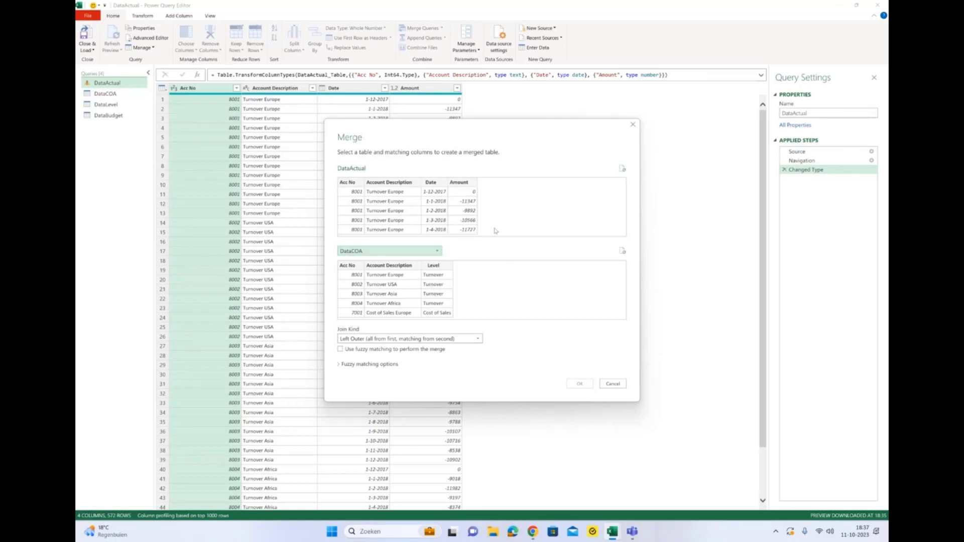
{"action": "left_click", "coordinate": [352, 184]}
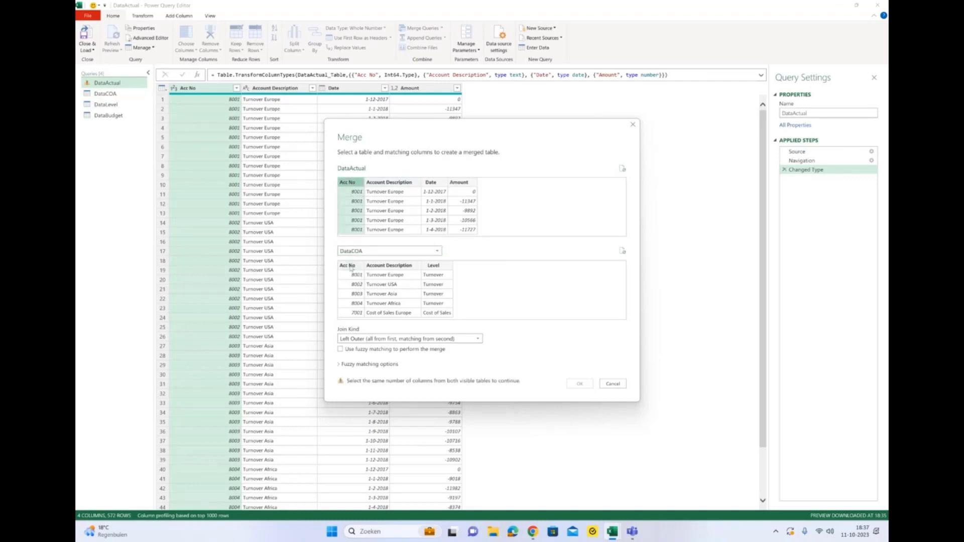
{"action": "left_click", "coordinate": [350, 266]}
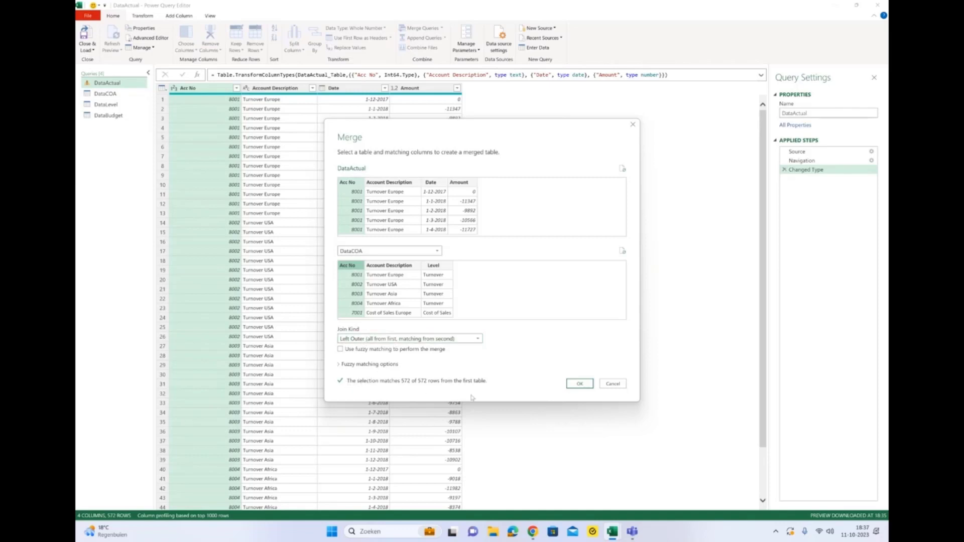
{"action": "left_click", "coordinate": [579, 385]}
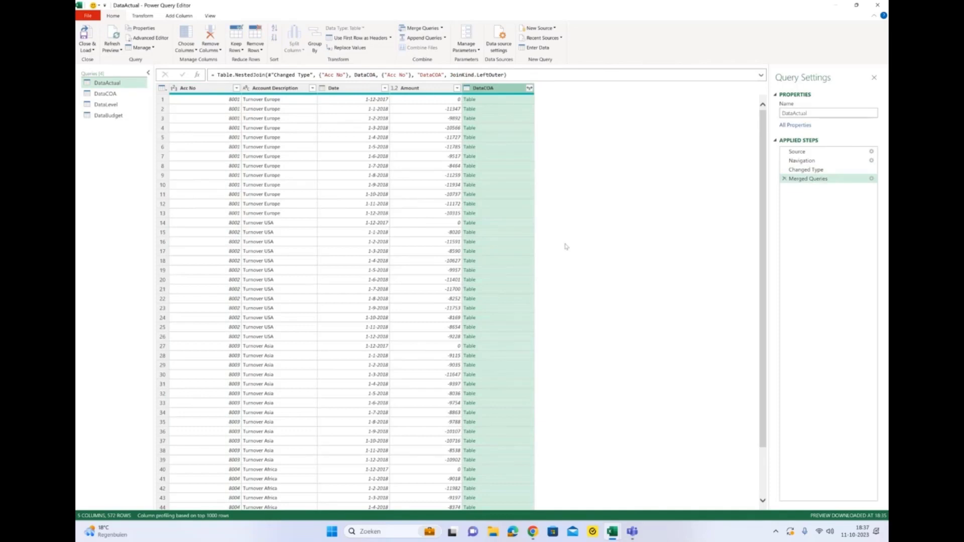
Expand the merged DataCOA column to only the Level field, without the original column name as prefix.
{"action": "left_click", "coordinate": [530, 92]}
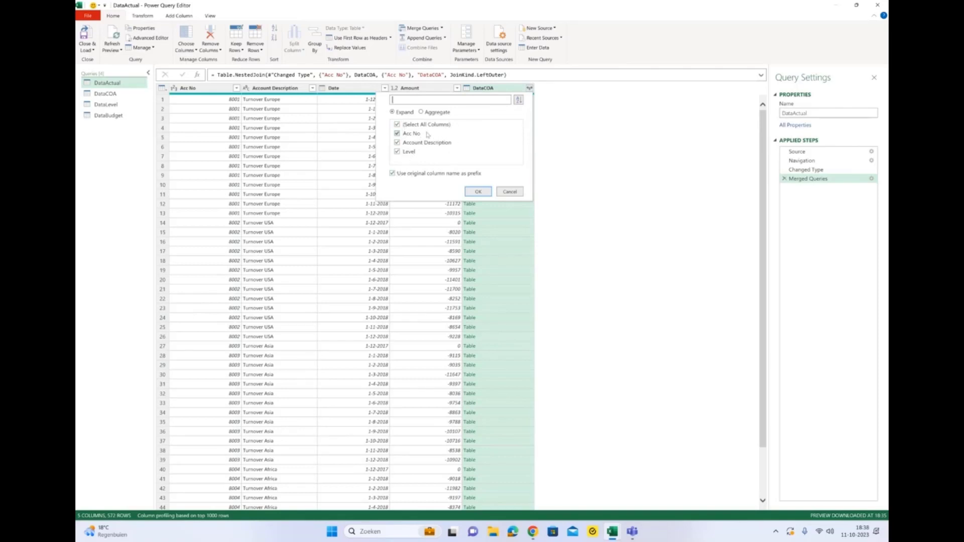
{"action": "left_click", "coordinate": [397, 124]}
{"action": "left_click", "coordinate": [392, 174]}
{"action": "left_click", "coordinate": [397, 152]}
{"action": "left_click", "coordinate": [476, 191]}
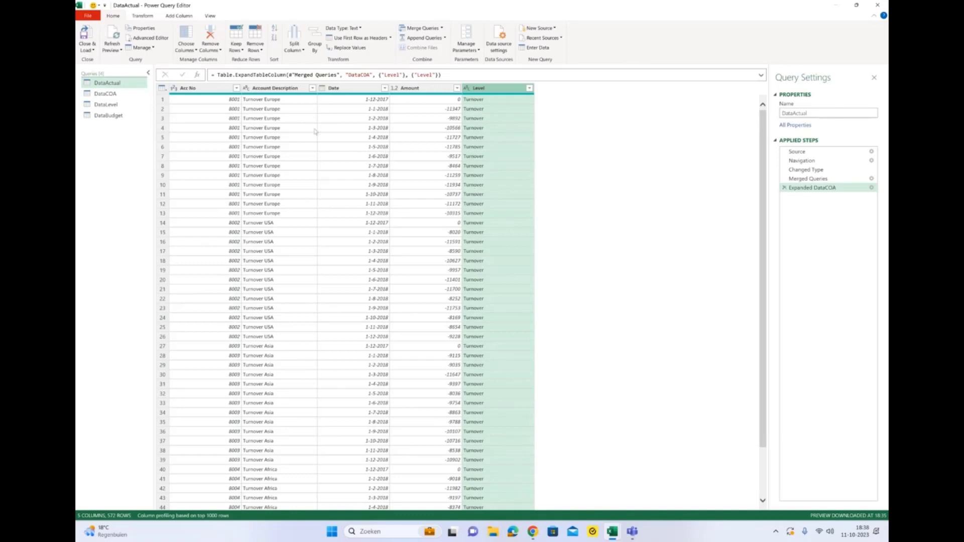
Check the DataLevel query's columns, then merge DataActual with DataLevel on the Level column using a Left Outer join.
{"action": "left_click", "coordinate": [117, 105]}
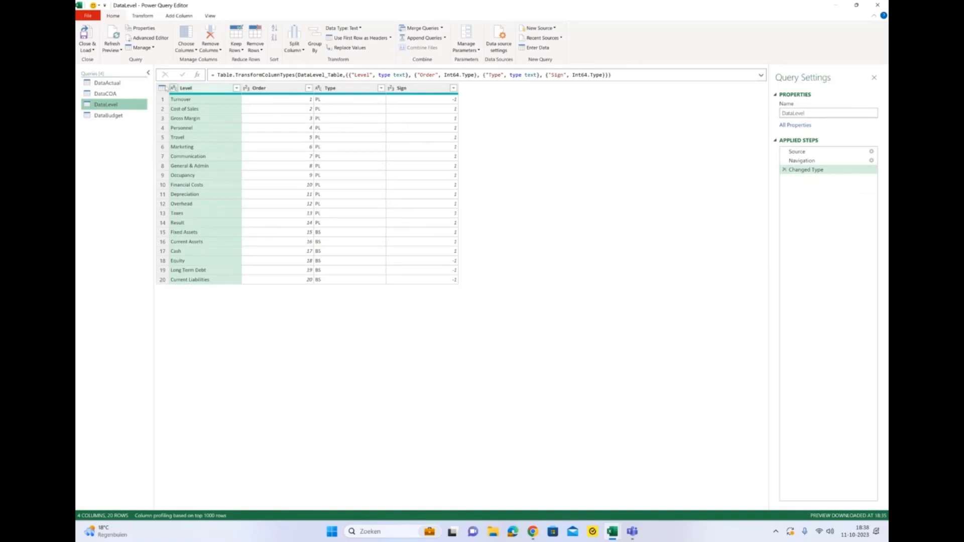
{"action": "left_click", "coordinate": [116, 85]}
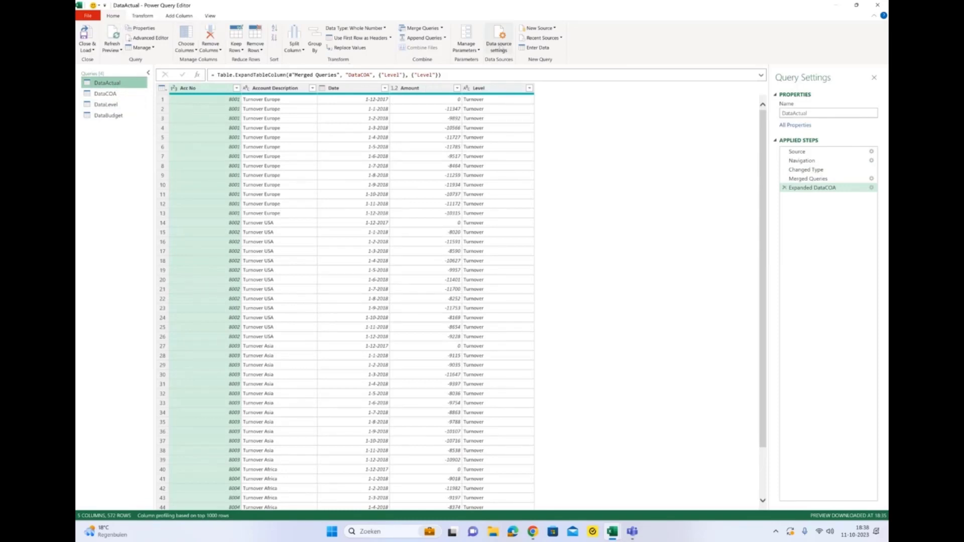
{"action": "left_click", "coordinate": [441, 28]}
{"action": "left_click", "coordinate": [398, 38]}
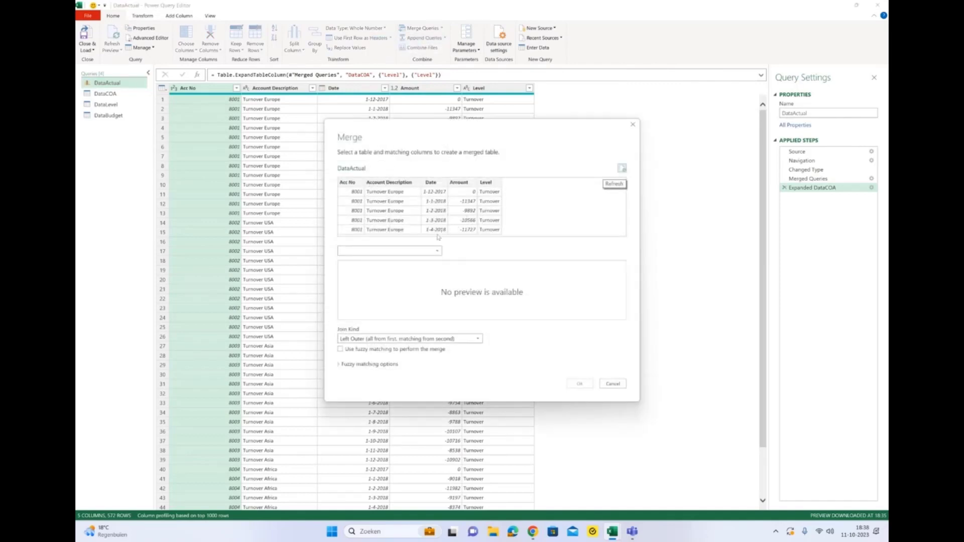
{"action": "left_click", "coordinate": [441, 252]}
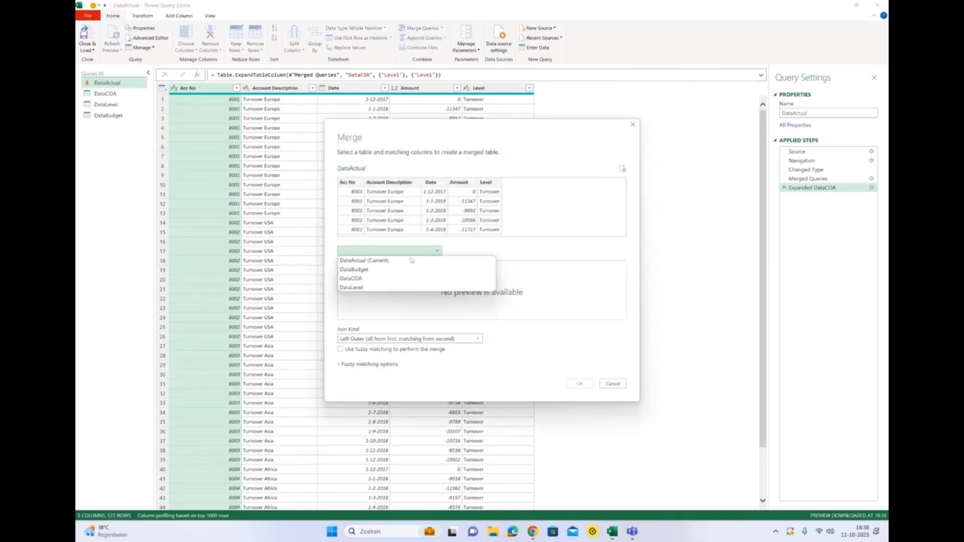
{"action": "left_click", "coordinate": [362, 288]}
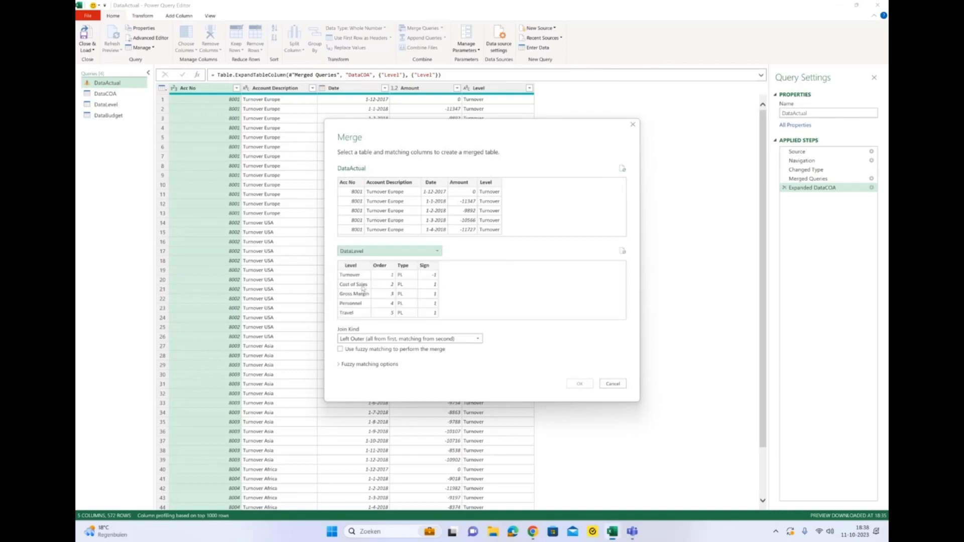
{"action": "left_click", "coordinate": [494, 183]}
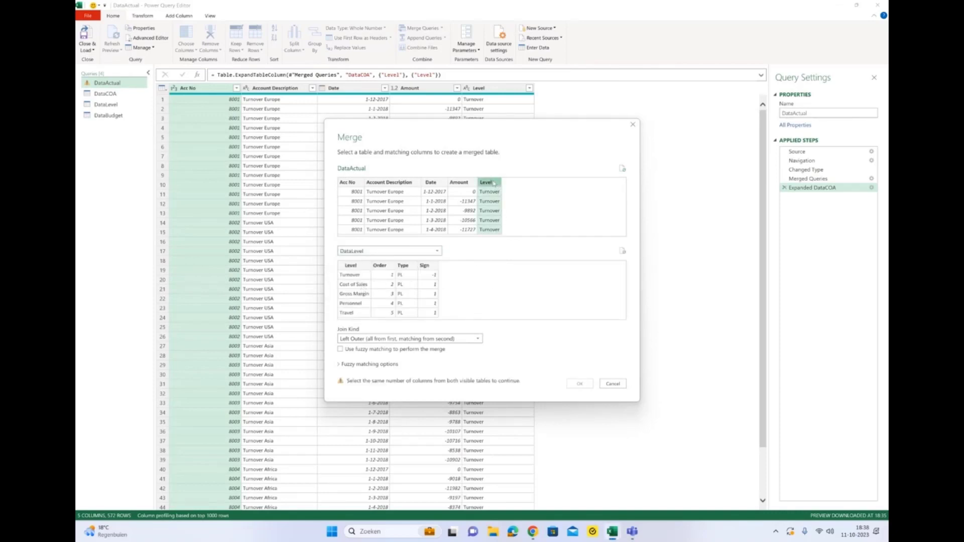
{"action": "left_click", "coordinate": [355, 267]}
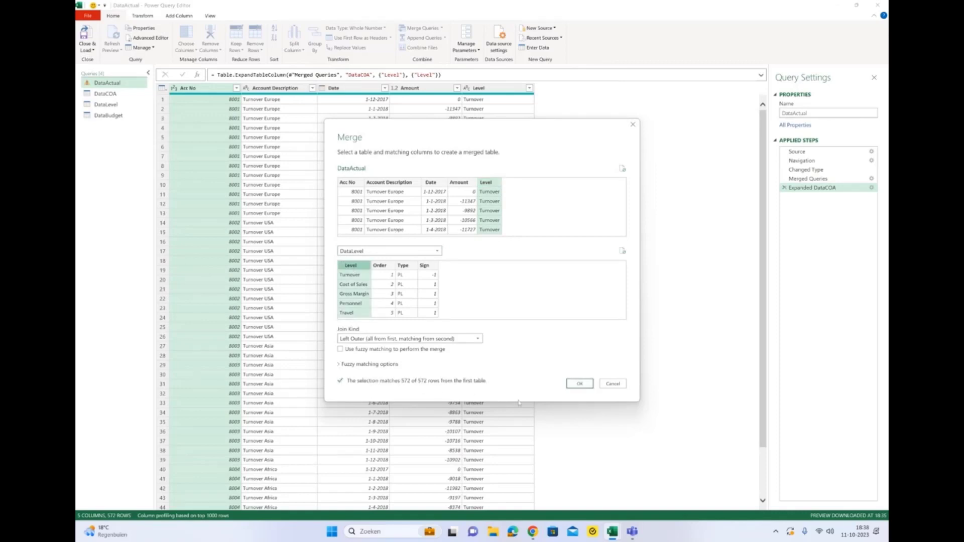
{"action": "left_click", "coordinate": [581, 385]}
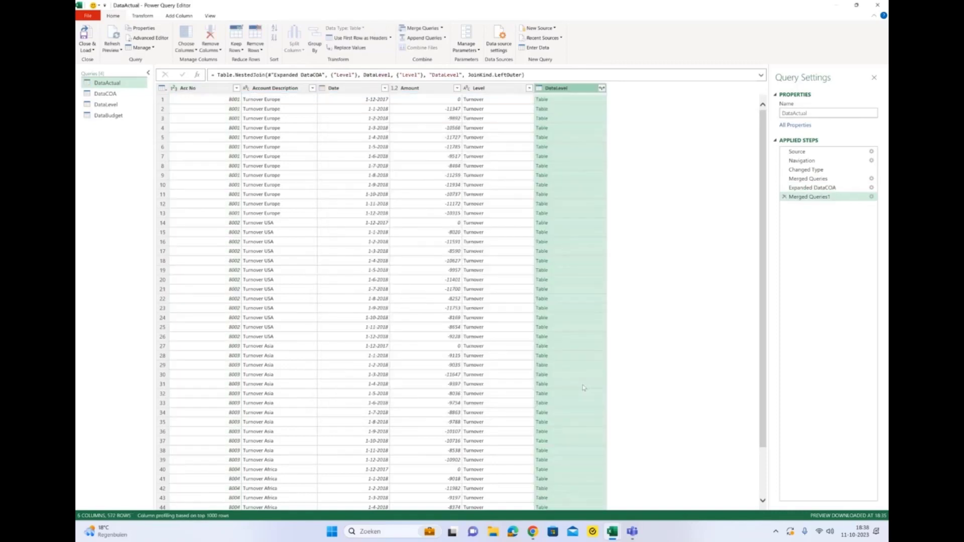
Expand the merged DataLevel column to the Type and Sign fields only.
{"action": "left_click", "coordinate": [601, 88]}
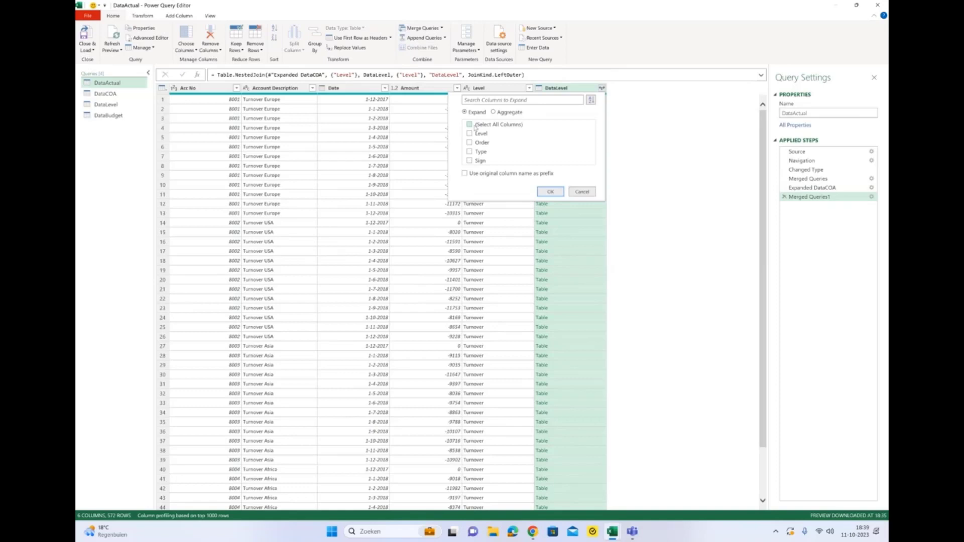
{"action": "left_click", "coordinate": [469, 151]}
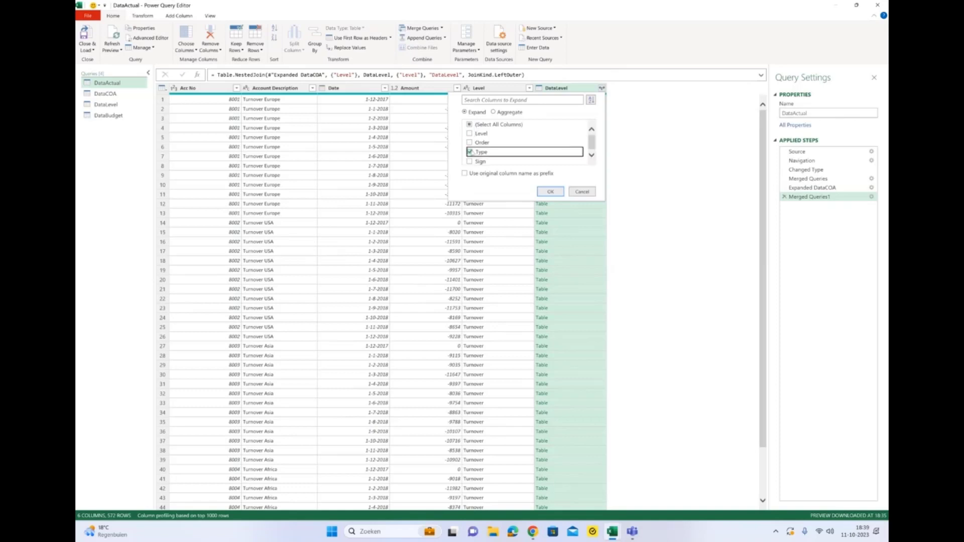
{"action": "left_click", "coordinate": [471, 161]}
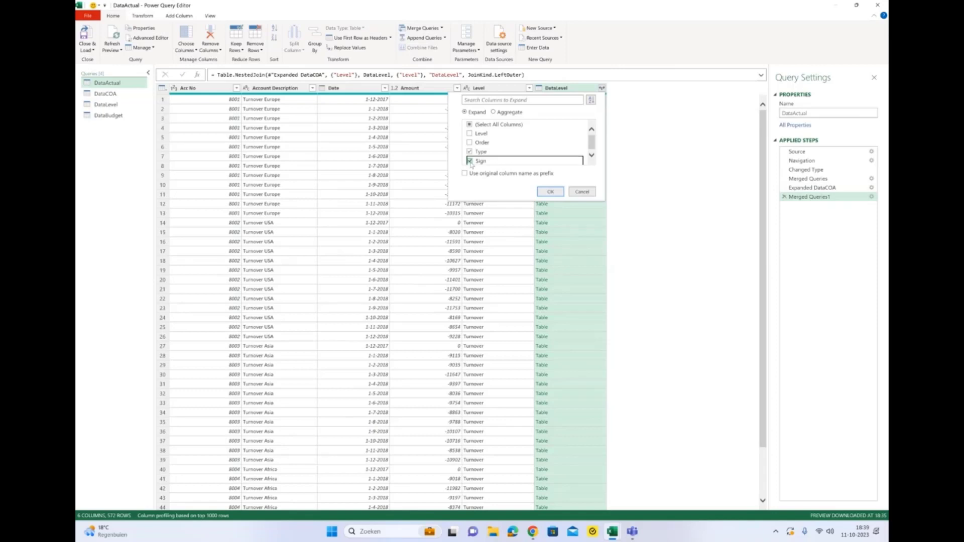
{"action": "left_click", "coordinate": [552, 194]}
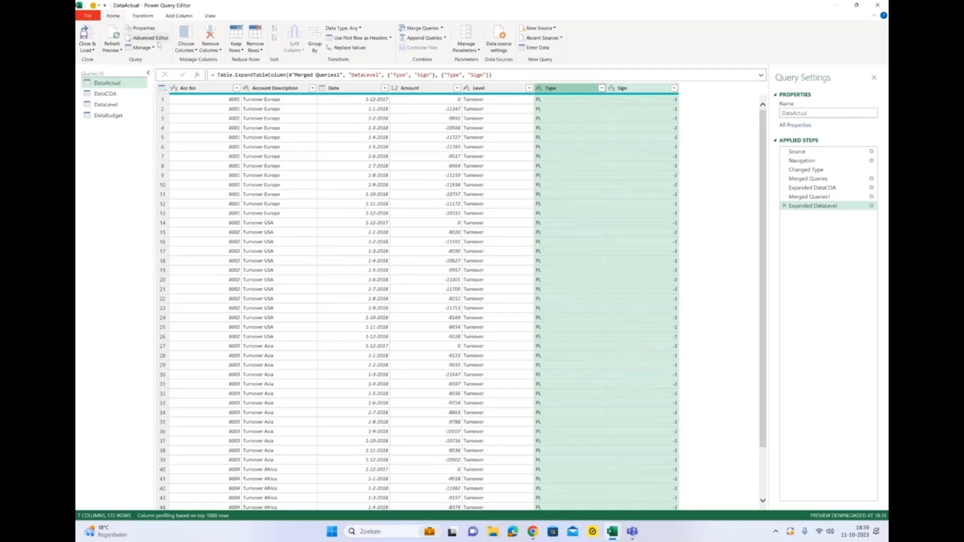
Filter the Type column to exclude BS and keep only the PL rows.
{"action": "left_click", "coordinate": [601, 88]}
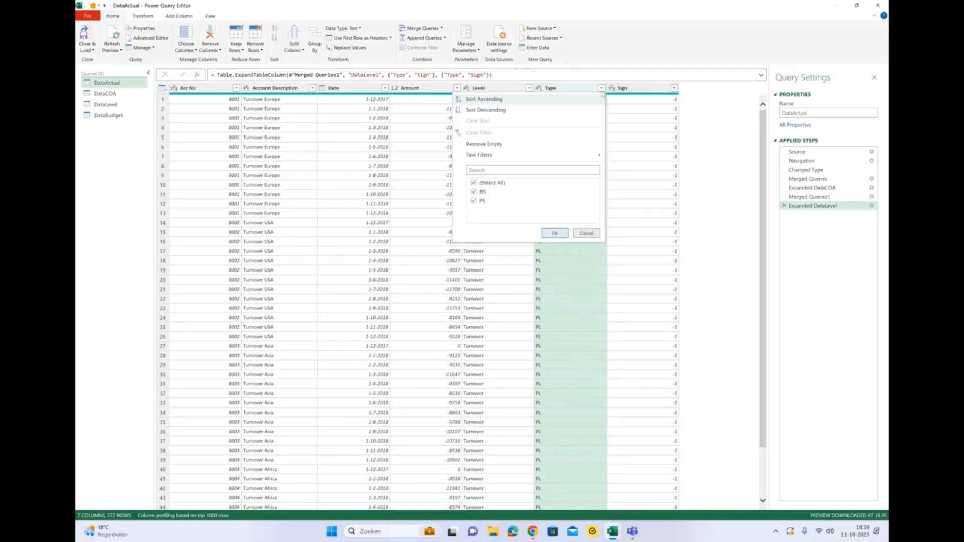
{"action": "left_click", "coordinate": [473, 192]}
{"action": "left_click", "coordinate": [552, 233]}
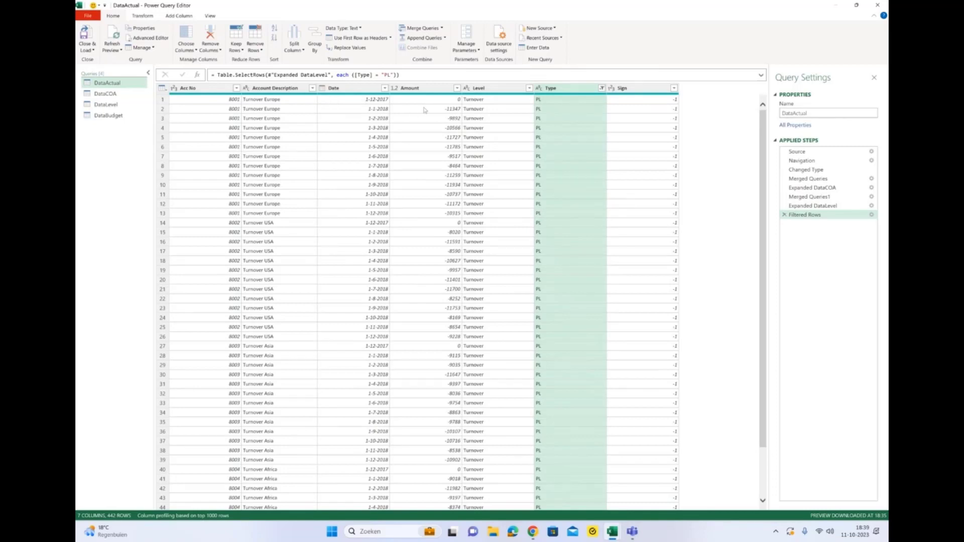
Filter the Date column to exclude 1-12-2017 and look through the remaining rows.
{"action": "left_click", "coordinate": [384, 89]}
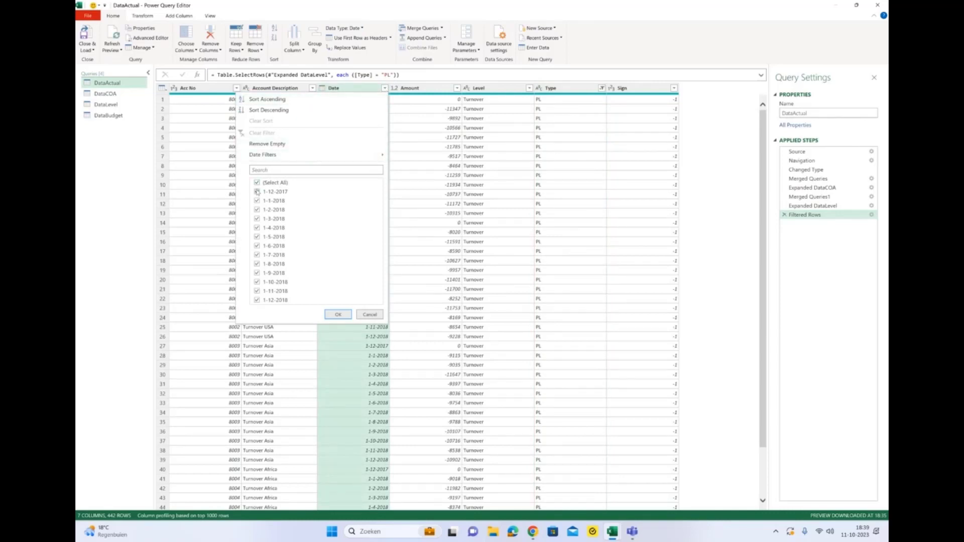
{"action": "left_click", "coordinate": [257, 191]}
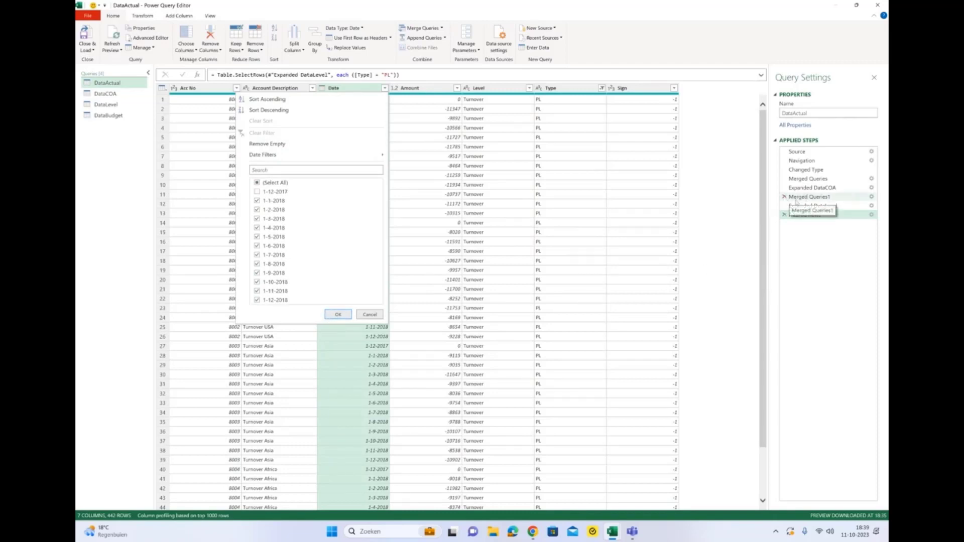
{"action": "left_click", "coordinate": [346, 314]}
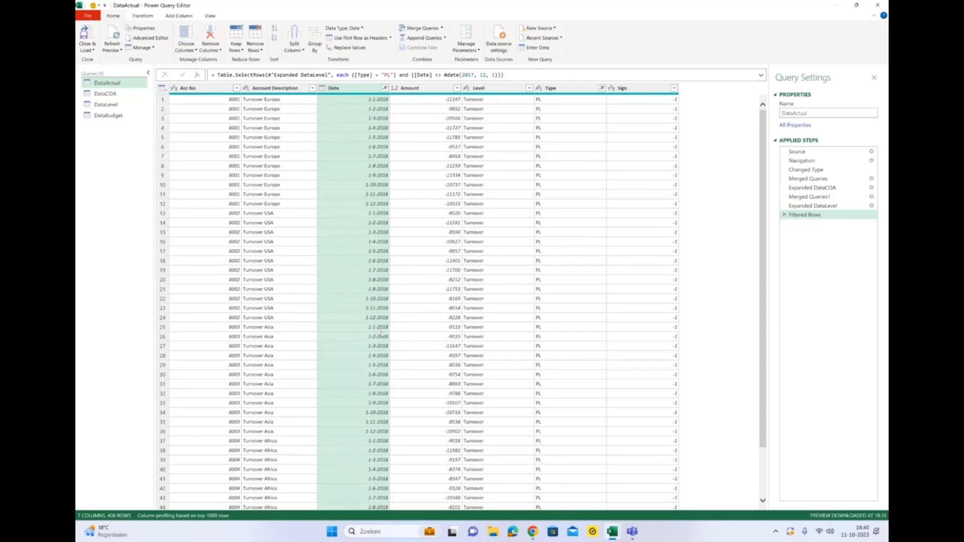
{"action": "scroll", "coordinate": [380, 335], "scroll_direction": "down", "scroll_amount": 9}
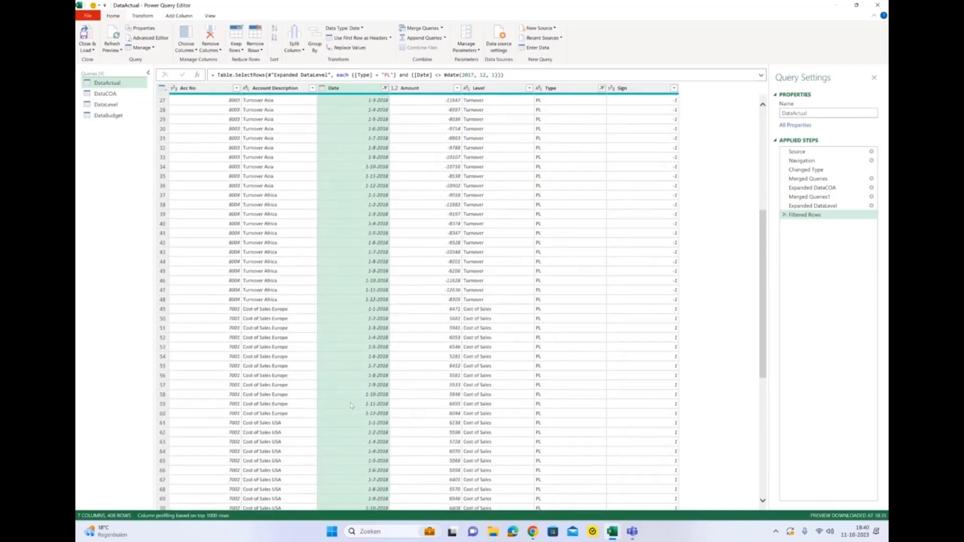
{"action": "scroll", "coordinate": [351, 405], "scroll_direction": "up", "scroll_amount": 9}
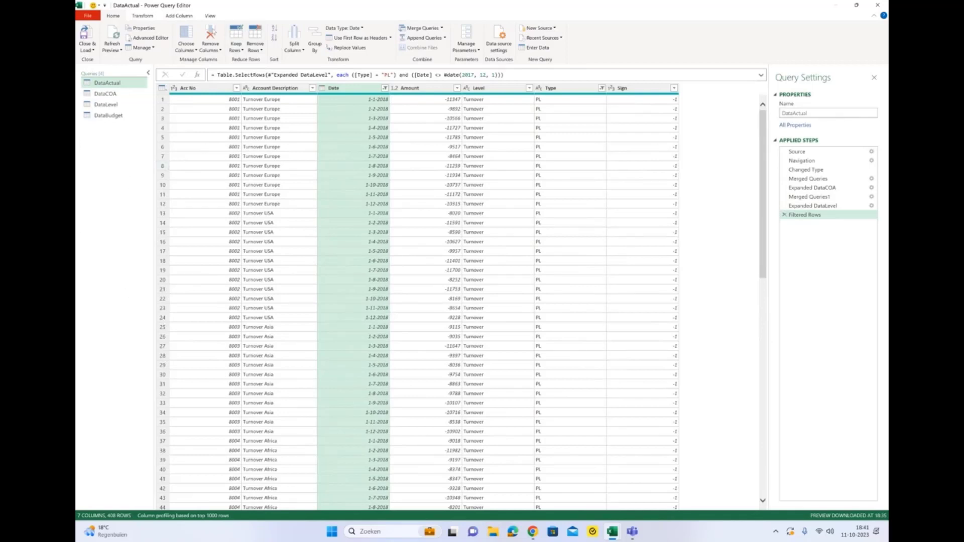
Start a custom column named Actual whose formula begins with if [Sign]=-1 then [Amount]*[Sign].
{"action": "left_click", "coordinate": [190, 17]}
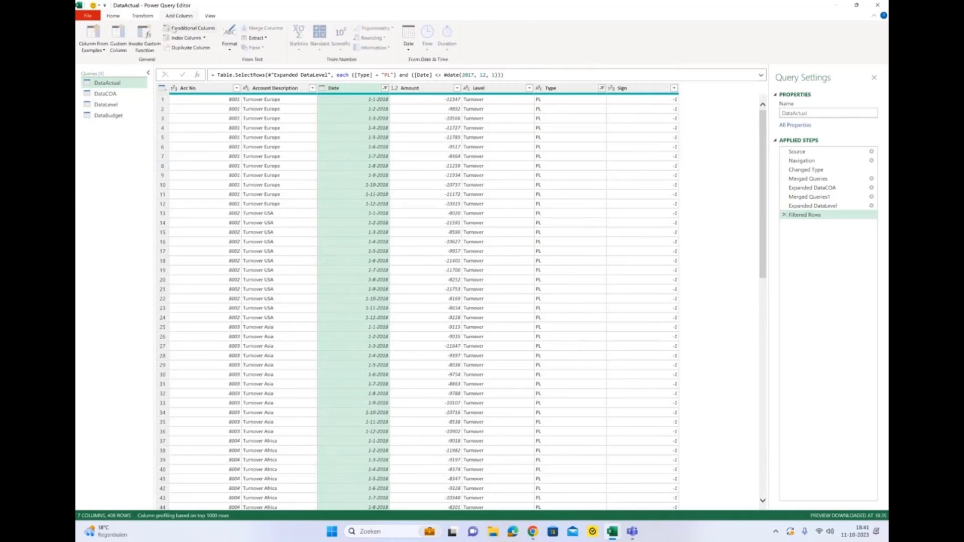
{"action": "left_click", "coordinate": [118, 45]}
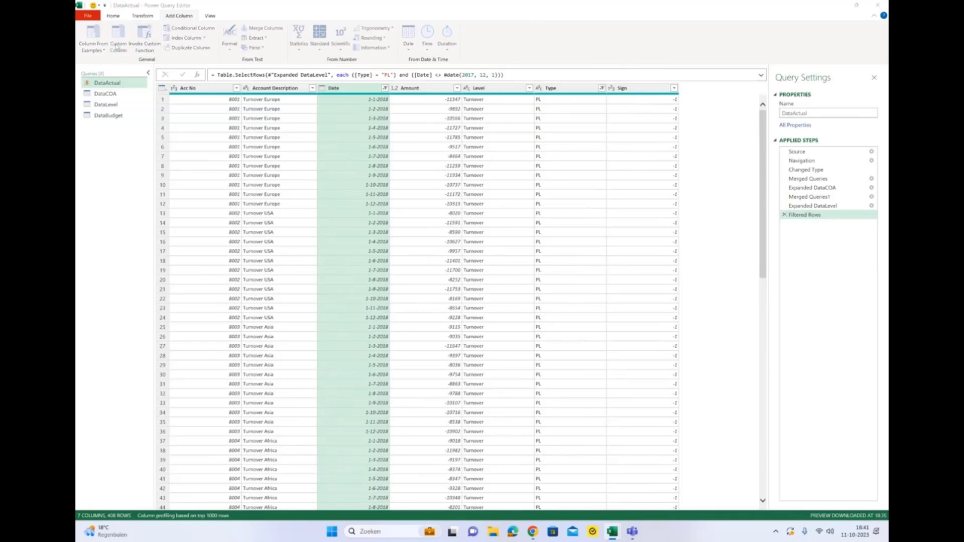
{"action": "double_click", "coordinate": [354, 216]}
{"action": "type", "text": "Actual"}
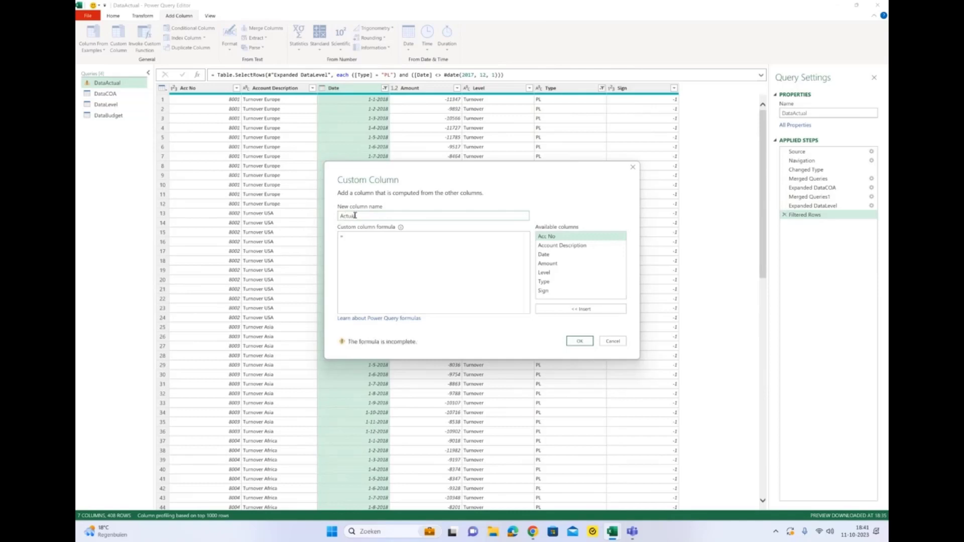
{"action": "type", "text": "if"}
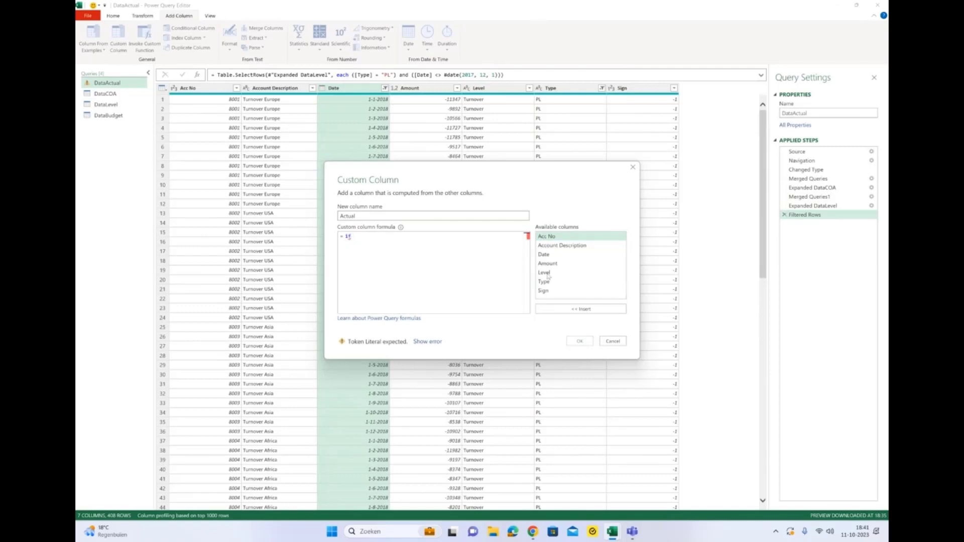
{"action": "double_click", "coordinate": [543, 291]}
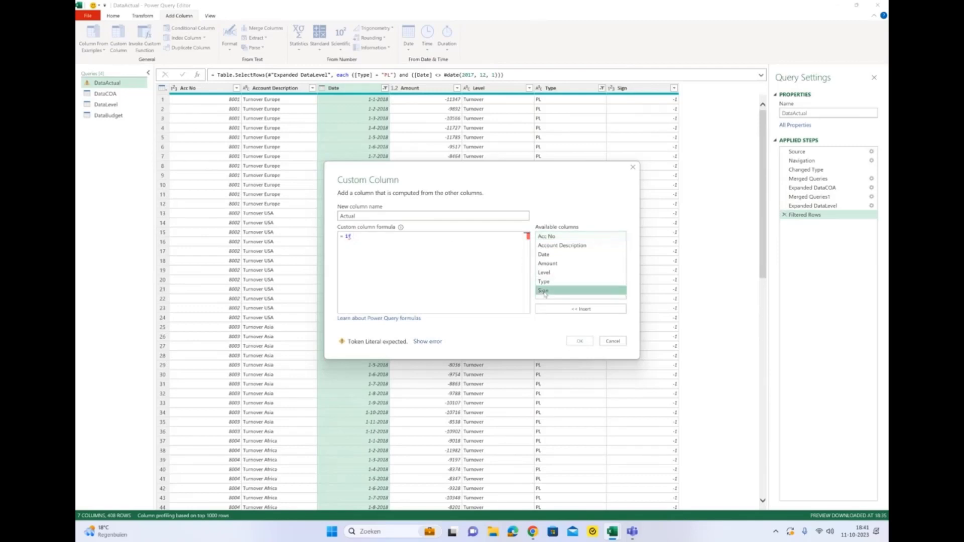
{"action": "type", "text": "=-1"}
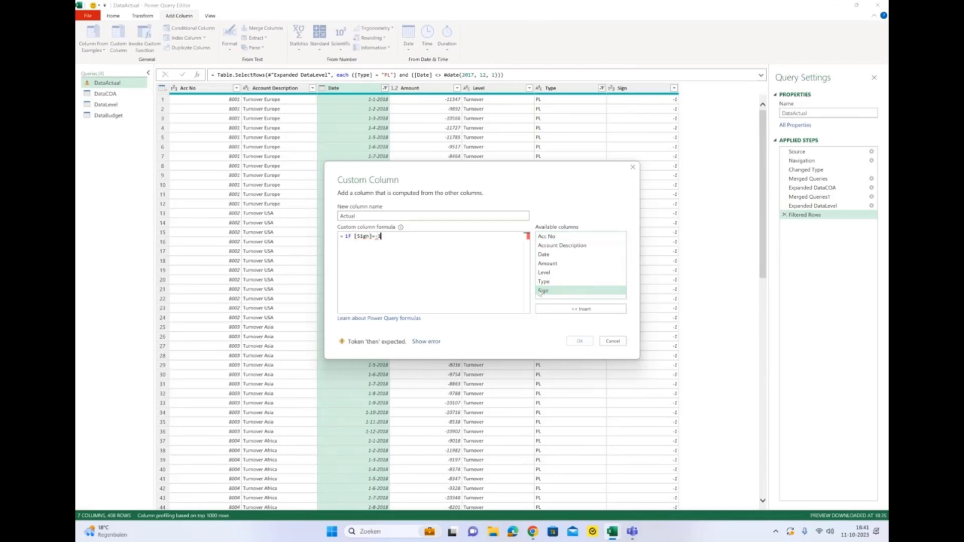
{"action": "type", "text": " then"}
{"action": "double_click", "coordinate": [558, 265]}
{"action": "type", "text": "*"}
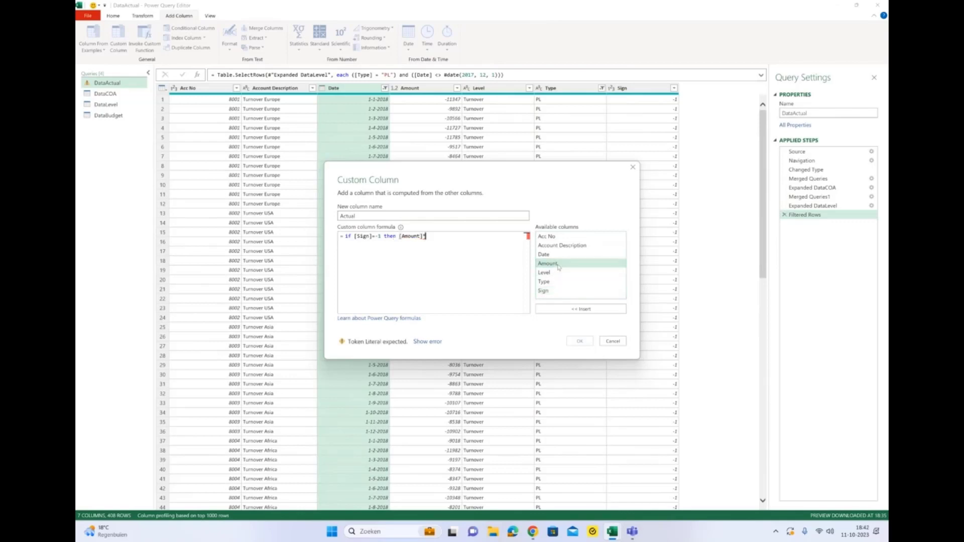
{"action": "left_click", "coordinate": [559, 293]}
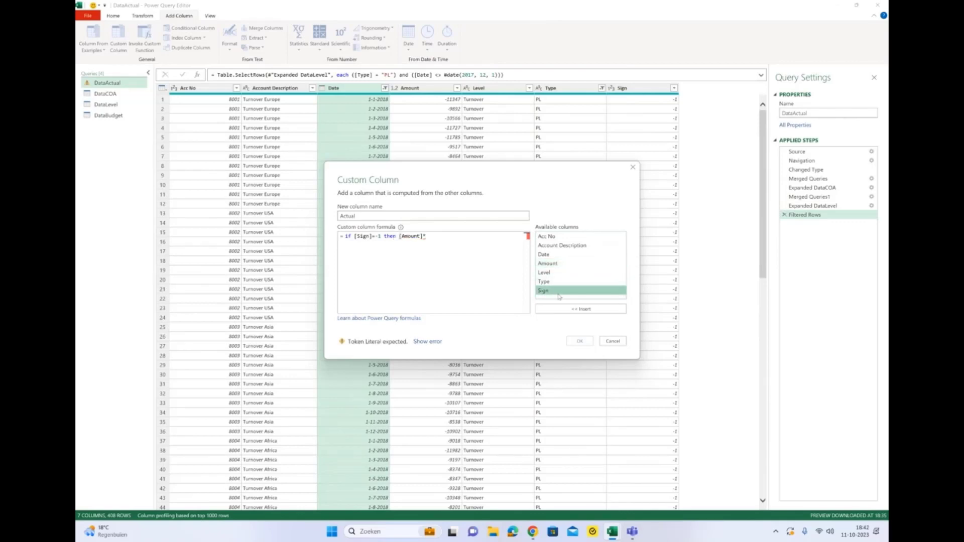
{"action": "double_click", "coordinate": [559, 294]}
Complete the Actual formula with else [Amount]*-1 and create the custom column.
{"action": "type", "text": "else"}
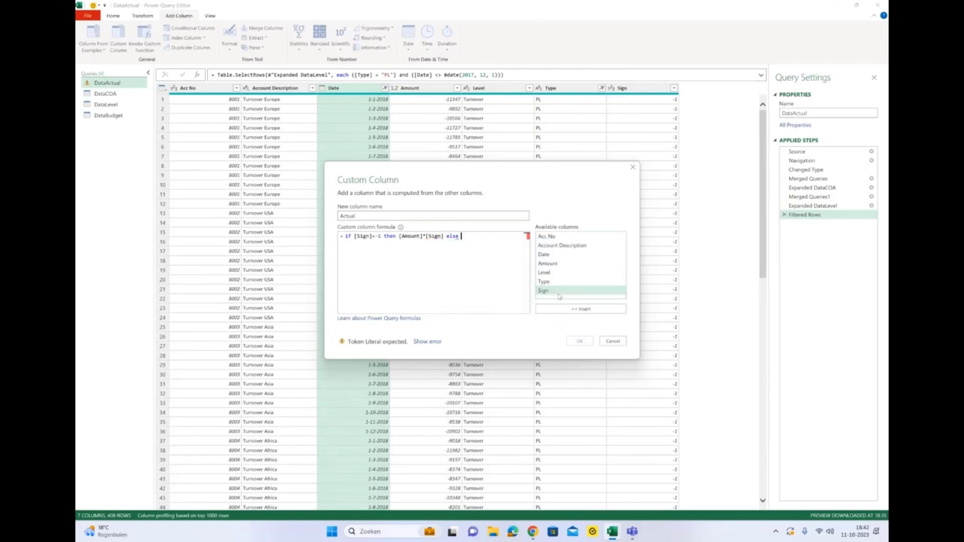
{"action": "left_click", "coordinate": [562, 265]}
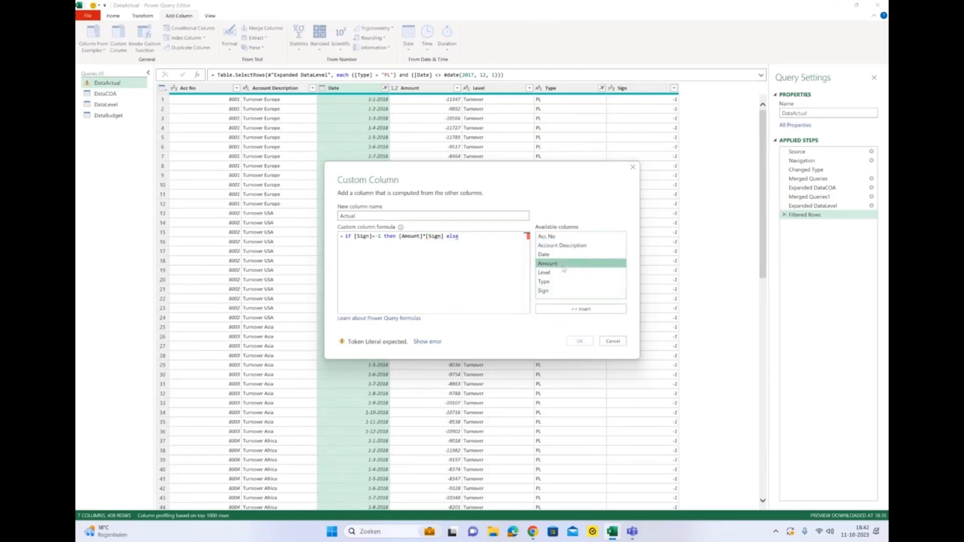
{"action": "double_click", "coordinate": [565, 267]}
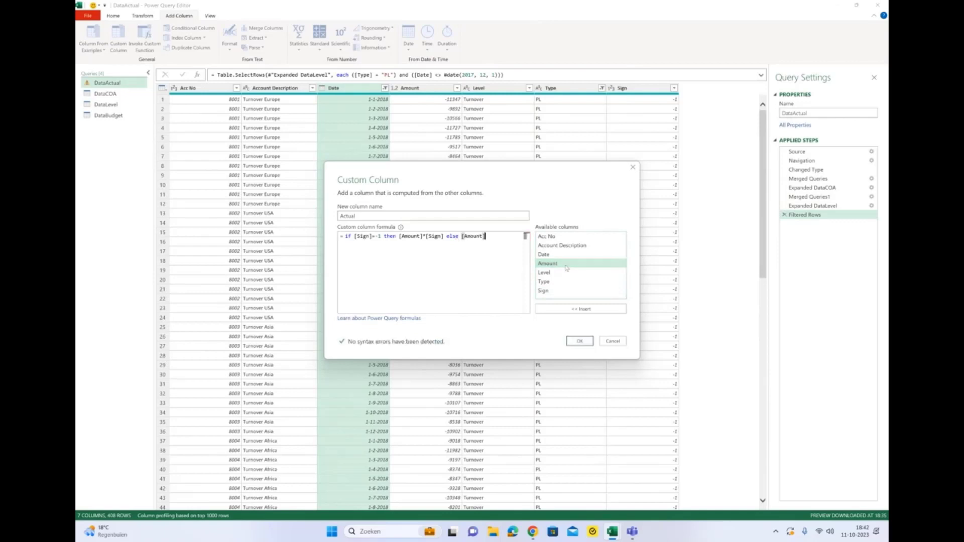
{"action": "type", "text": "*-01"}
{"action": "key", "text": "BackSpace"}
{"action": "key", "text": "BackSpace"}
{"action": "type", "text": "1"}
{"action": "left_click", "coordinate": [576, 341]}
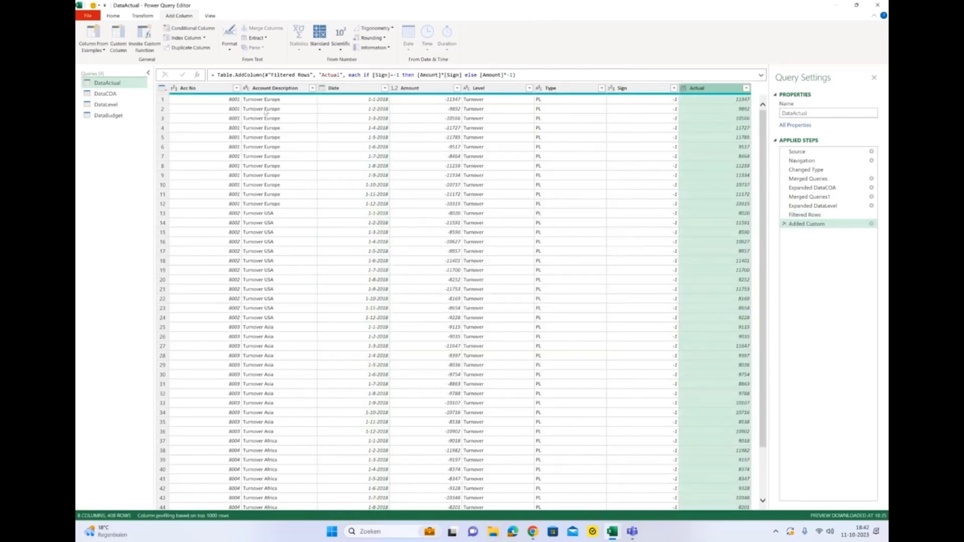
Set the data type of the new Actual column to Decimal Number.
{"action": "scroll", "coordinate": [747, 323], "scroll_direction": "down", "scroll_amount": 6}
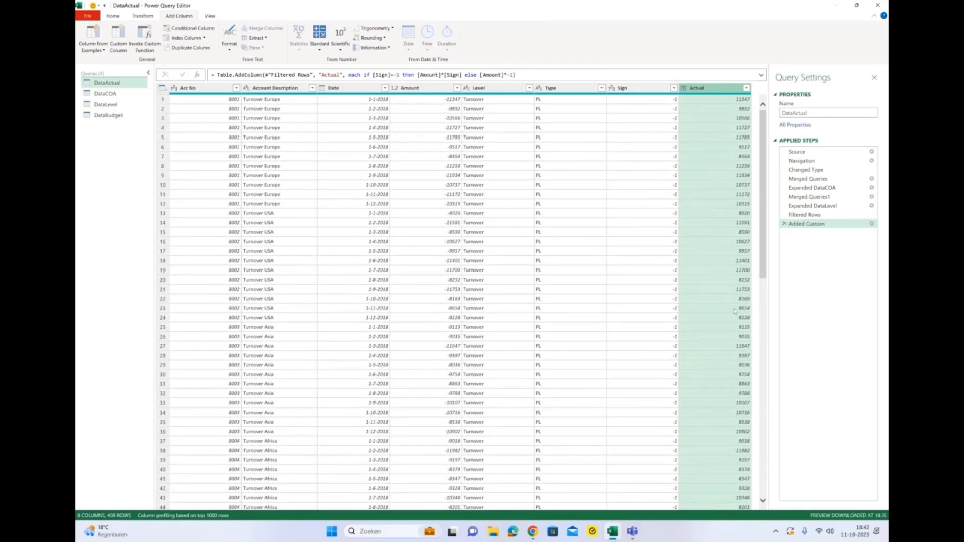
{"action": "left_click", "coordinate": [683, 91]}
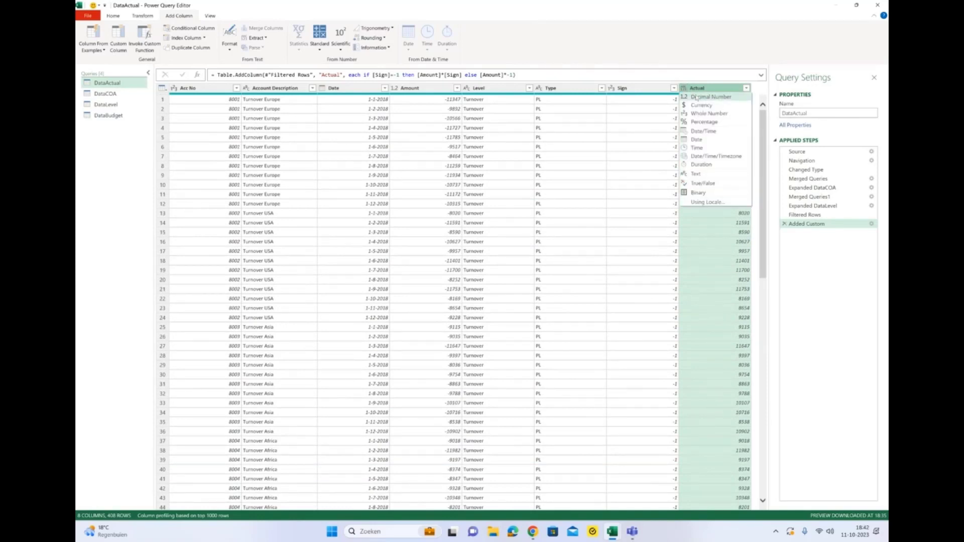
{"action": "left_click", "coordinate": [695, 97]}
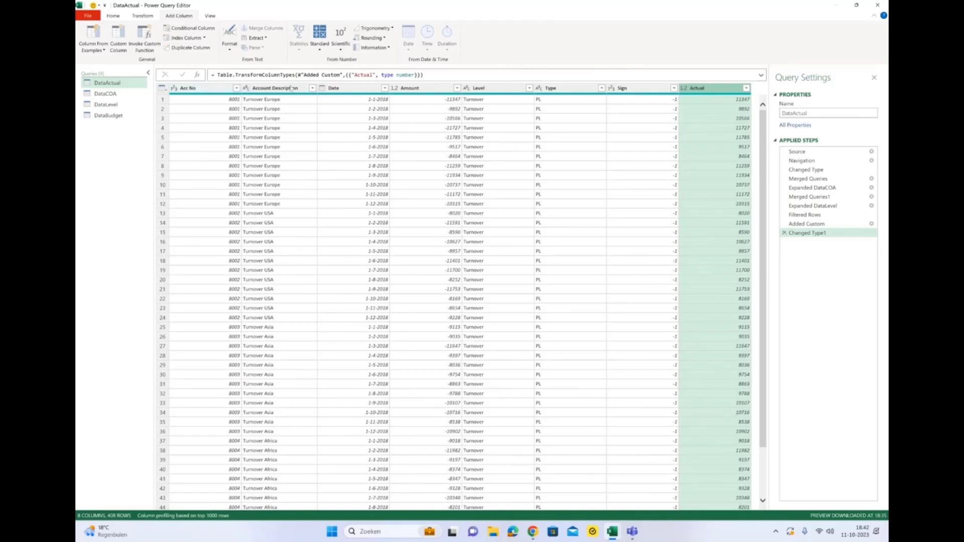
Keep only the Date, Level and Actual columns in the DataActual query.
{"action": "left_click", "coordinate": [115, 17]}
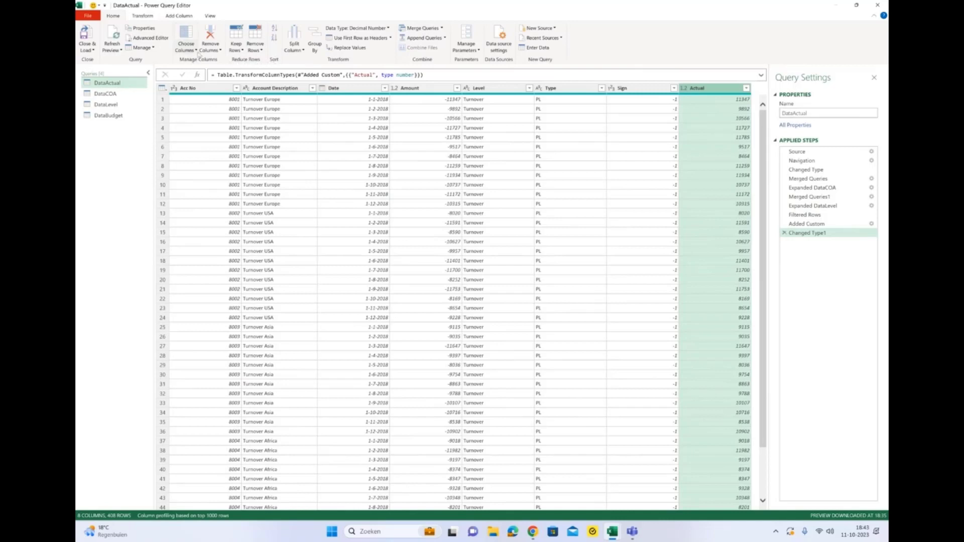
{"action": "left_click", "coordinate": [196, 50]}
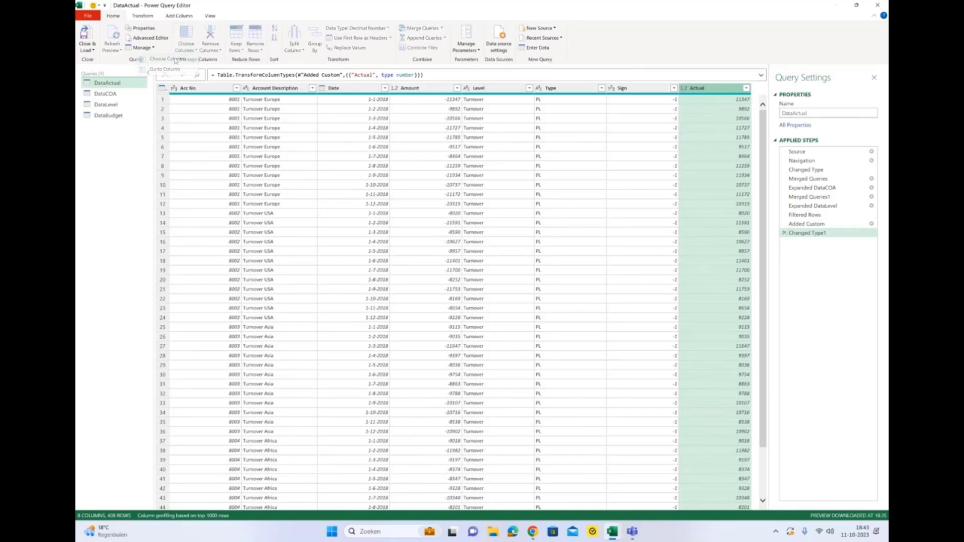
{"action": "left_click", "coordinate": [176, 60]}
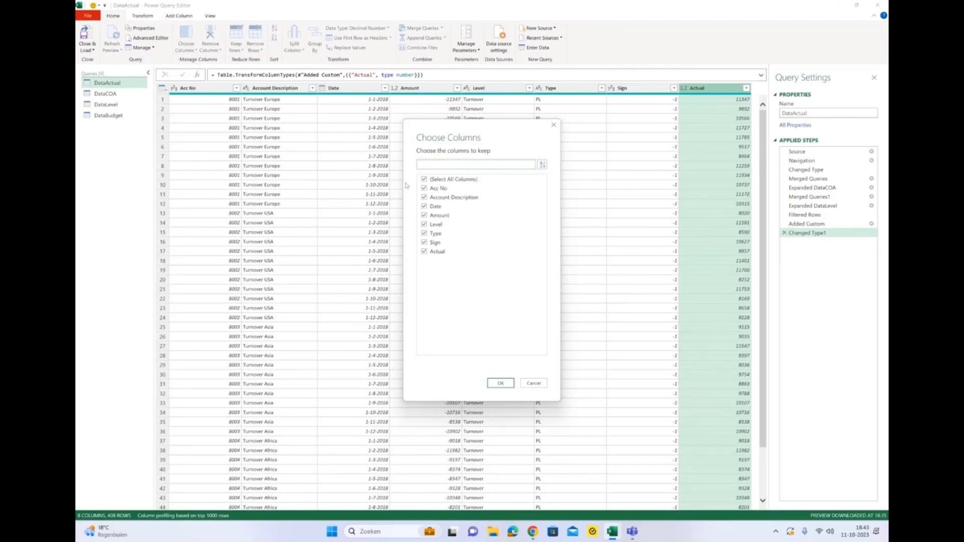
{"action": "left_click", "coordinate": [425, 180]}
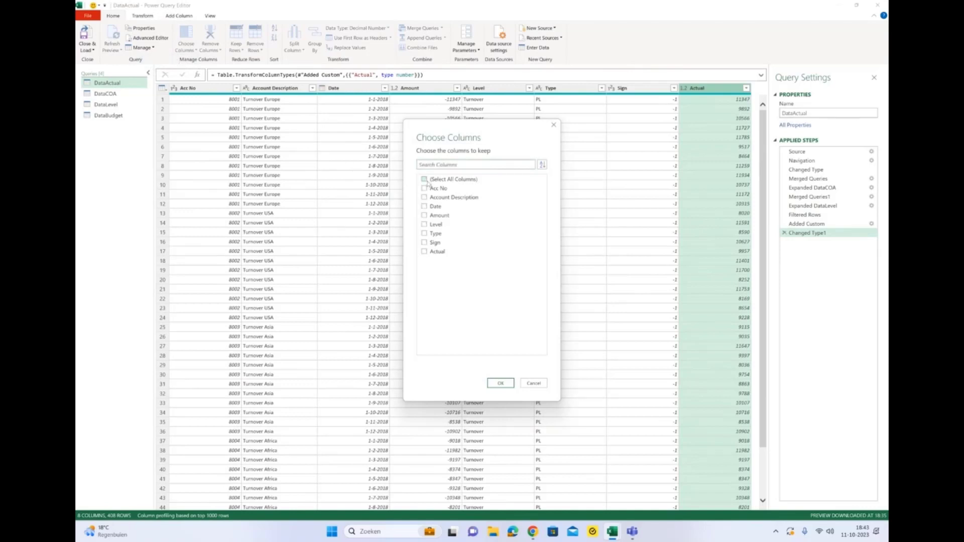
{"action": "left_click", "coordinate": [424, 207]}
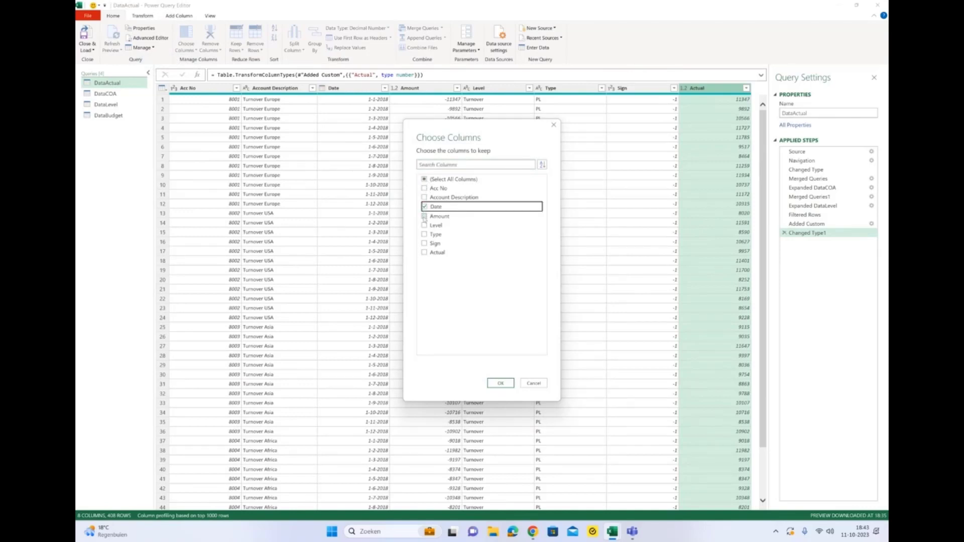
{"action": "left_click", "coordinate": [424, 225]}
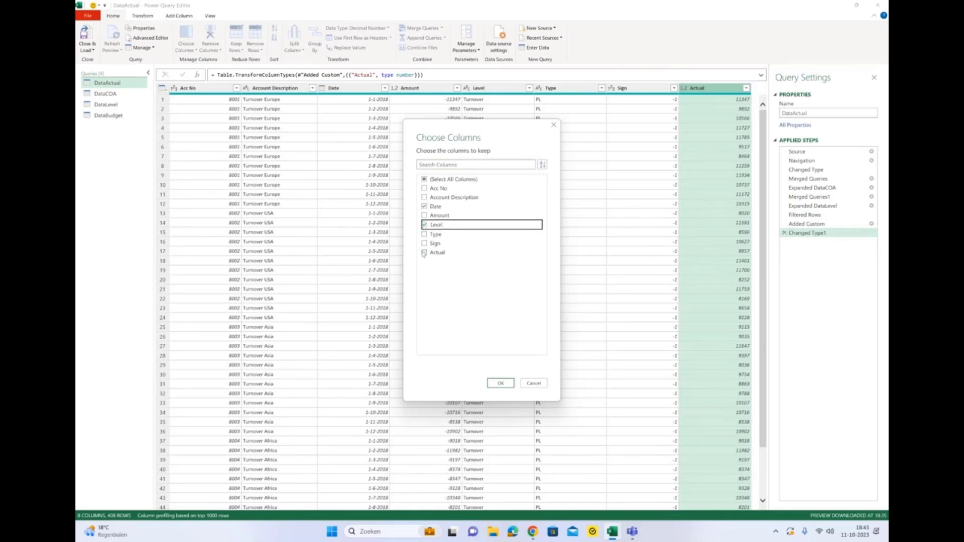
{"action": "left_click", "coordinate": [424, 252]}
{"action": "left_click", "coordinate": [500, 384]}
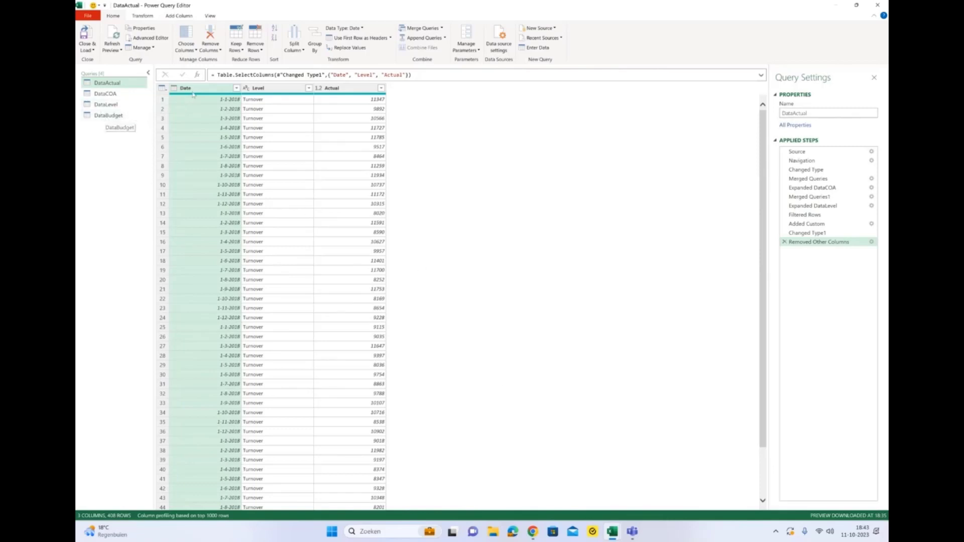
In the DataBudget query, unpivot all columns except Level and rename the resulting Attribute column to Date.
{"action": "left_click", "coordinate": [115, 117]}
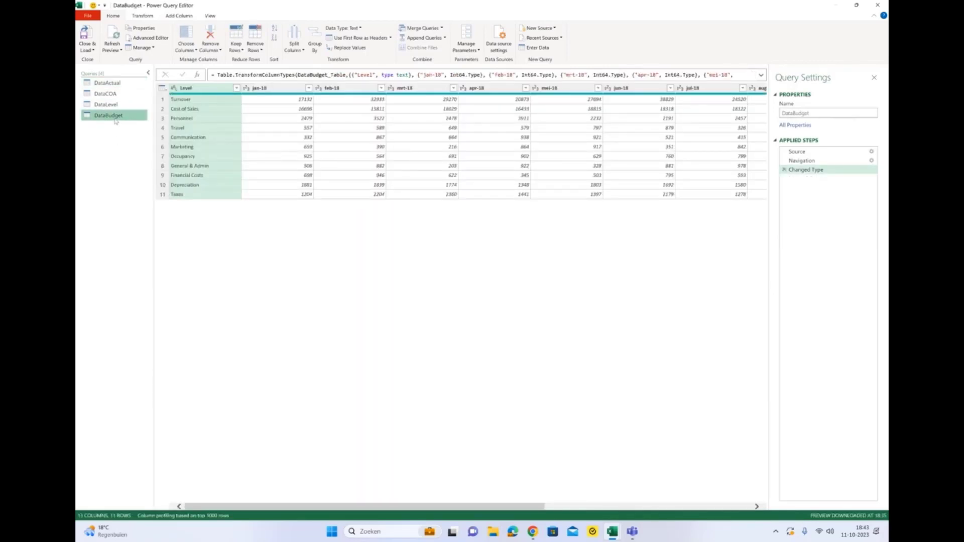
{"action": "right_click", "coordinate": [193, 89]}
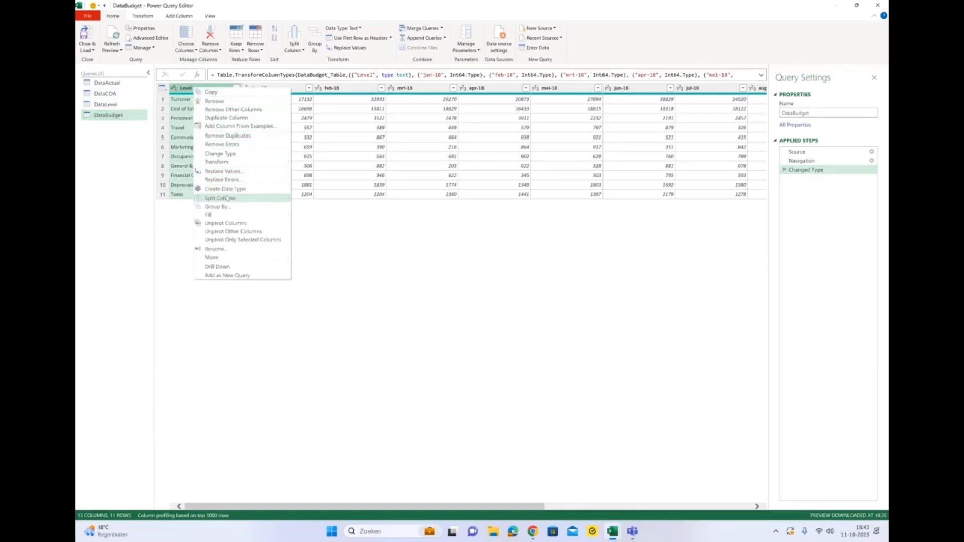
{"action": "left_click", "coordinate": [233, 232]}
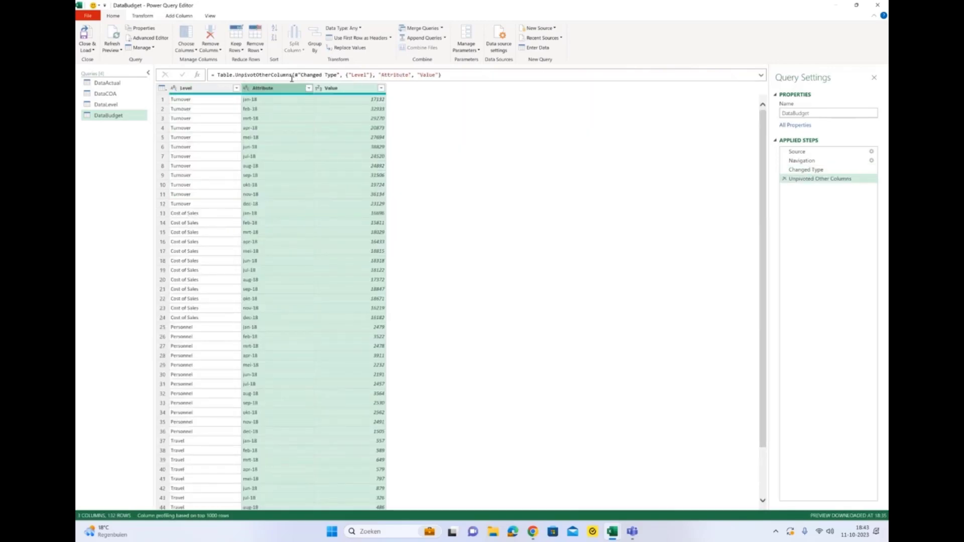
{"action": "double_click", "coordinate": [281, 88]}
{"action": "type", "text": "Date"}
{"action": "key", "text": "Return"}
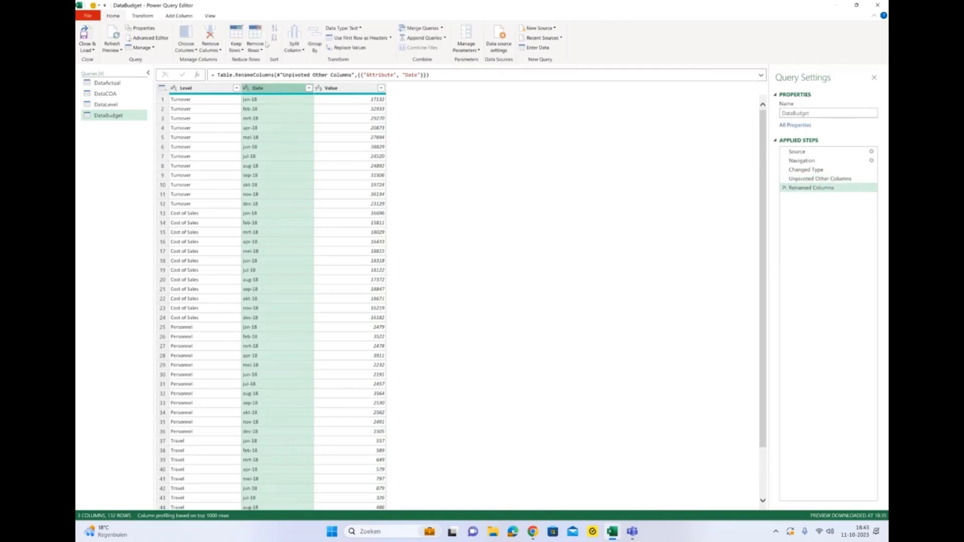
Convert the DataBudget Date column to the Date type using the Dutch (Netherlands) locale.
{"action": "left_click", "coordinate": [246, 89]}
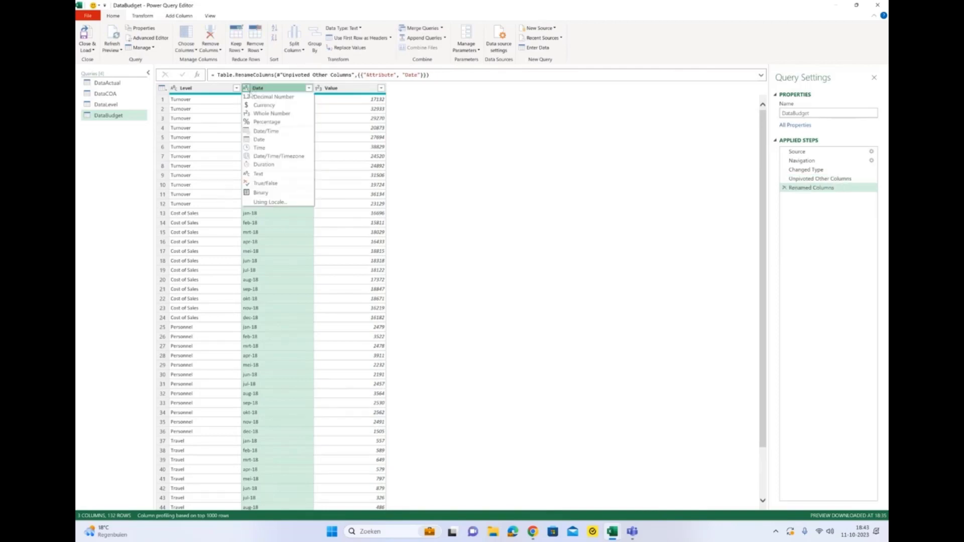
{"action": "left_click", "coordinate": [263, 203]}
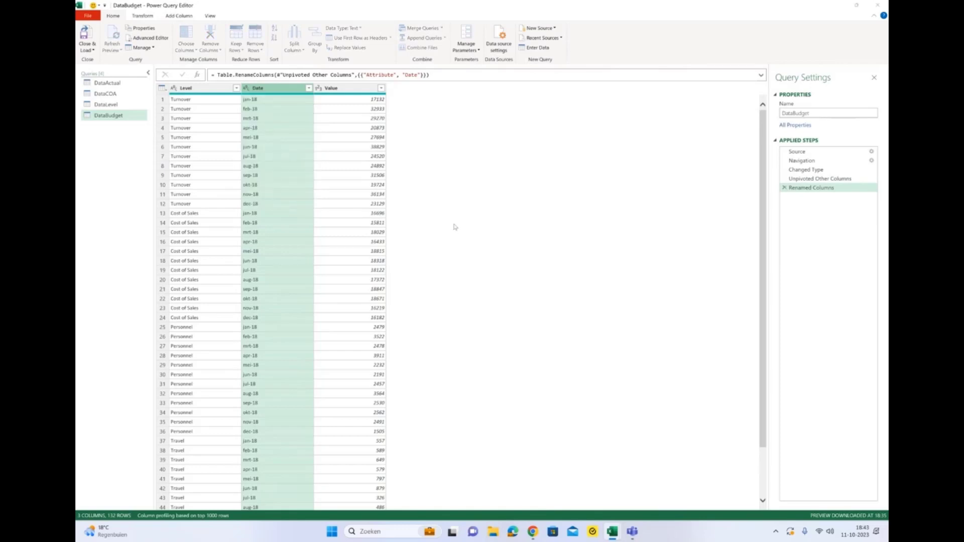
{"action": "left_click", "coordinate": [435, 257]}
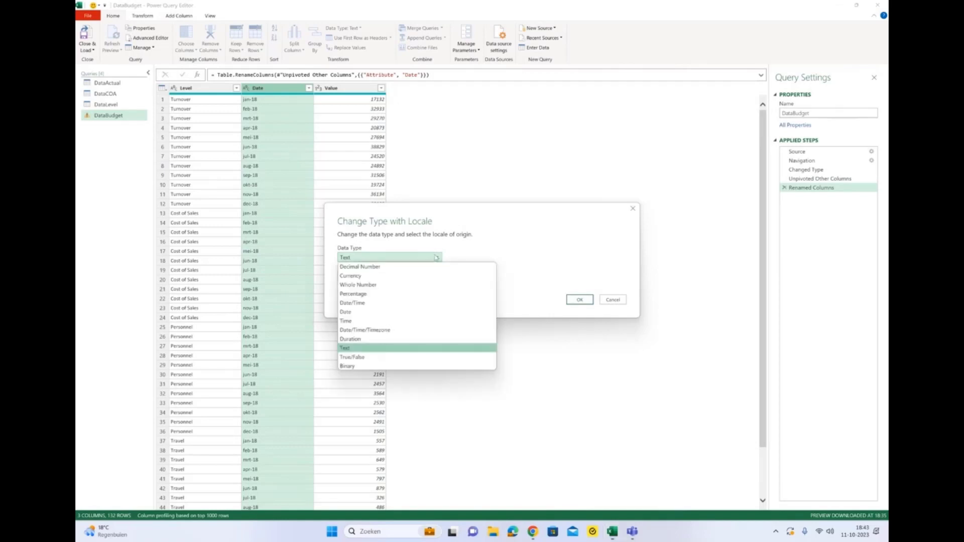
{"action": "left_click", "coordinate": [370, 312]}
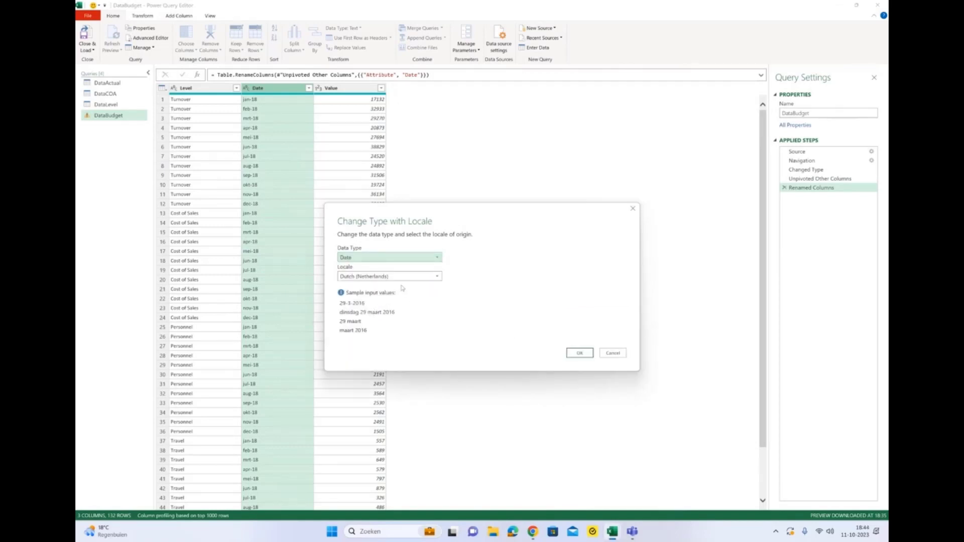
{"action": "left_click", "coordinate": [579, 353]}
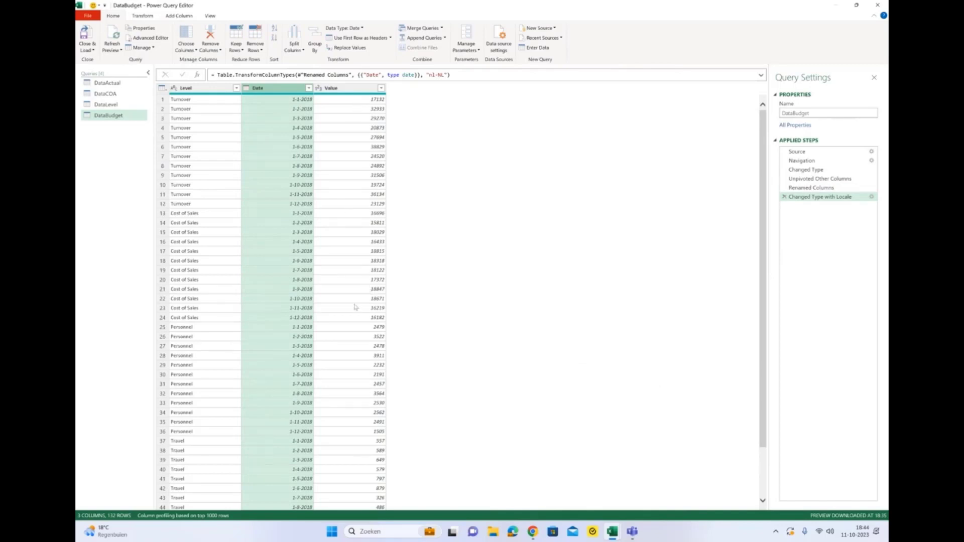
{"action": "scroll", "coordinate": [352, 326], "scroll_direction": "down", "scroll_amount": 2}
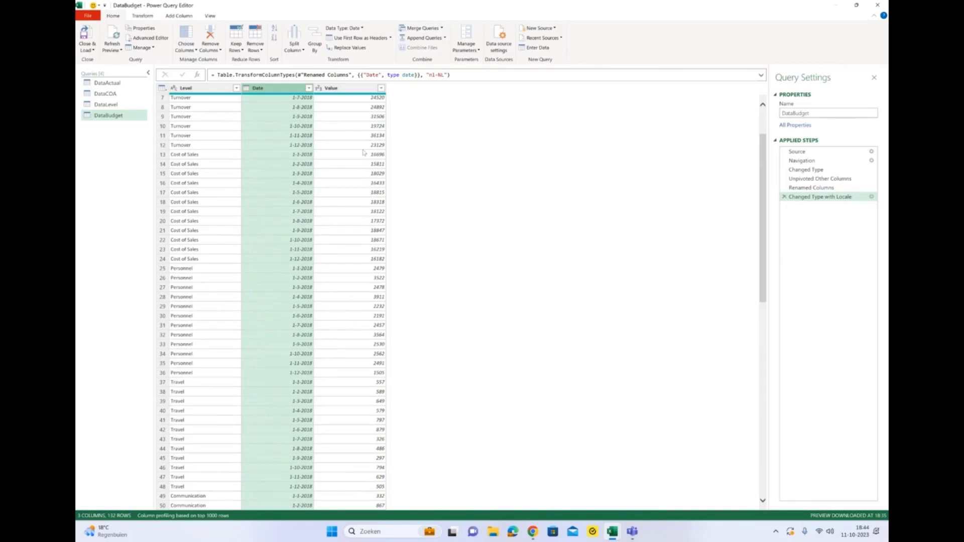
{"action": "scroll", "coordinate": [364, 152], "scroll_direction": "up", "scroll_amount": 2}
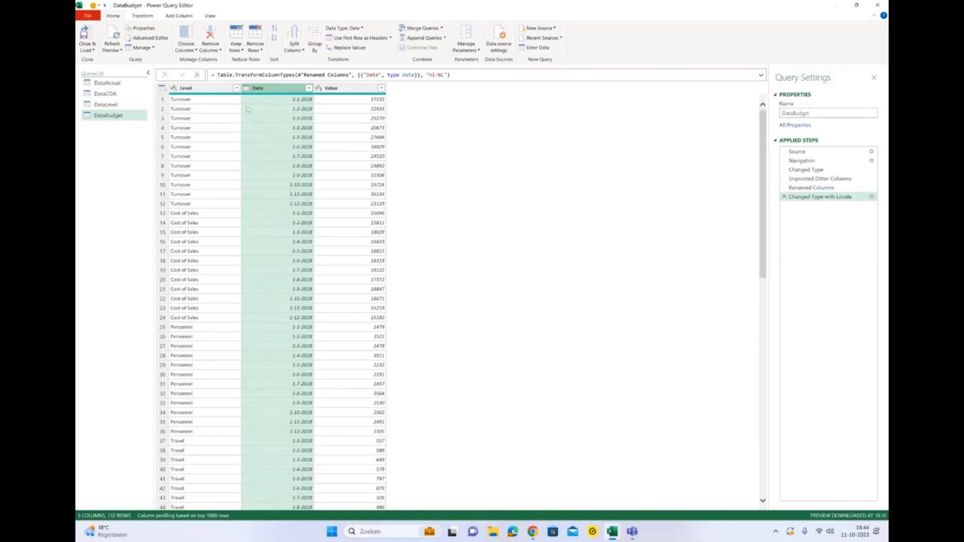
Merge the DataBudget query with DataLevel by matching their Level columns, using a left outer join.
{"action": "left_click", "coordinate": [431, 30]}
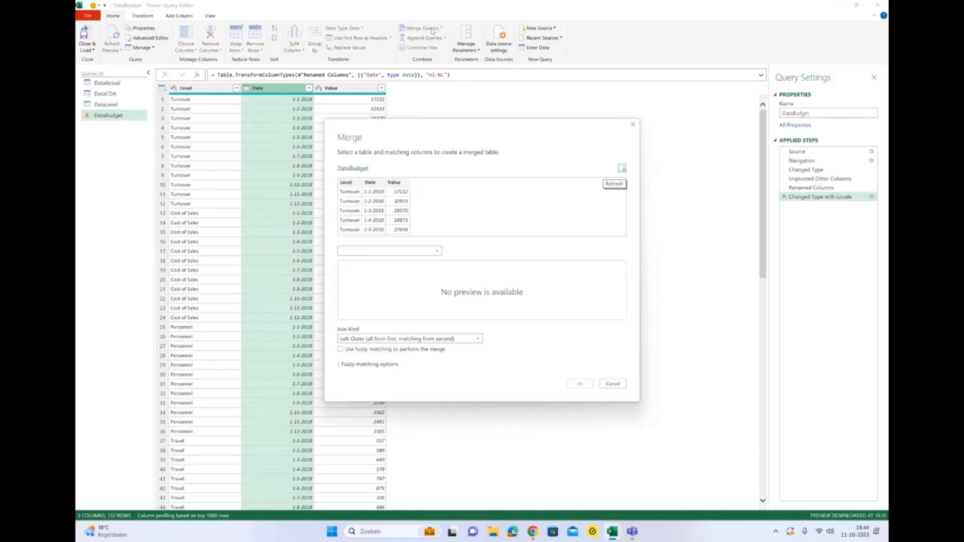
{"action": "left_click", "coordinate": [440, 251]}
{"action": "left_click", "coordinate": [375, 284]}
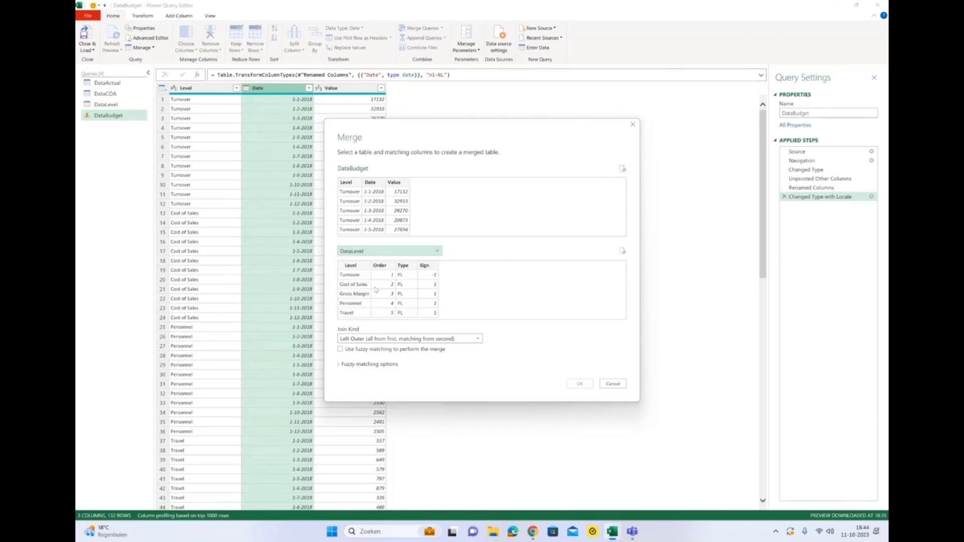
{"action": "left_click", "coordinate": [352, 266]}
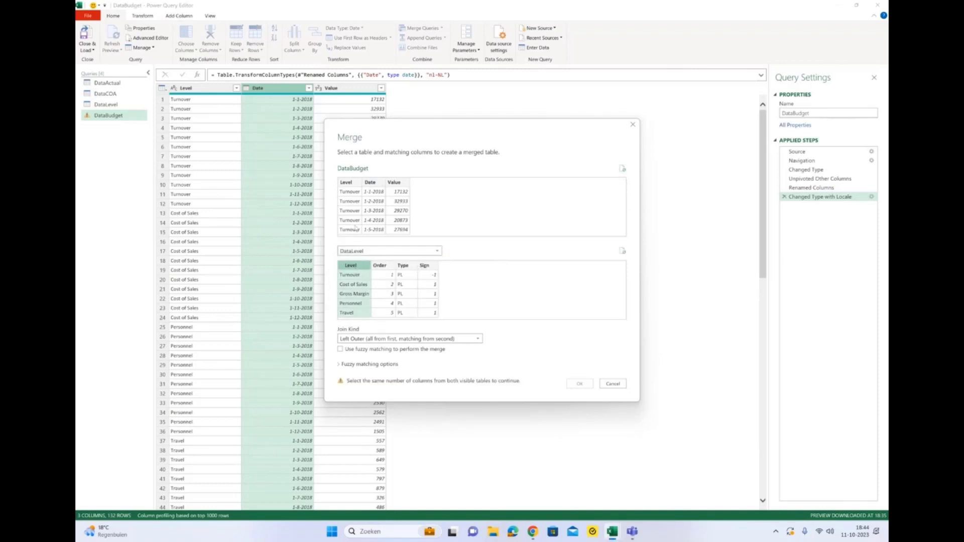
{"action": "left_click", "coordinate": [350, 183]}
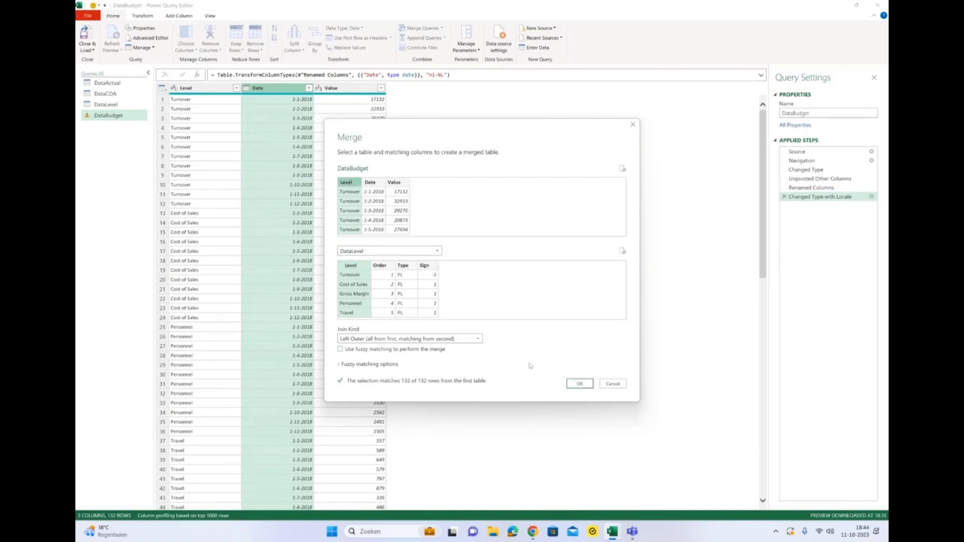
{"action": "left_click", "coordinate": [579, 384]}
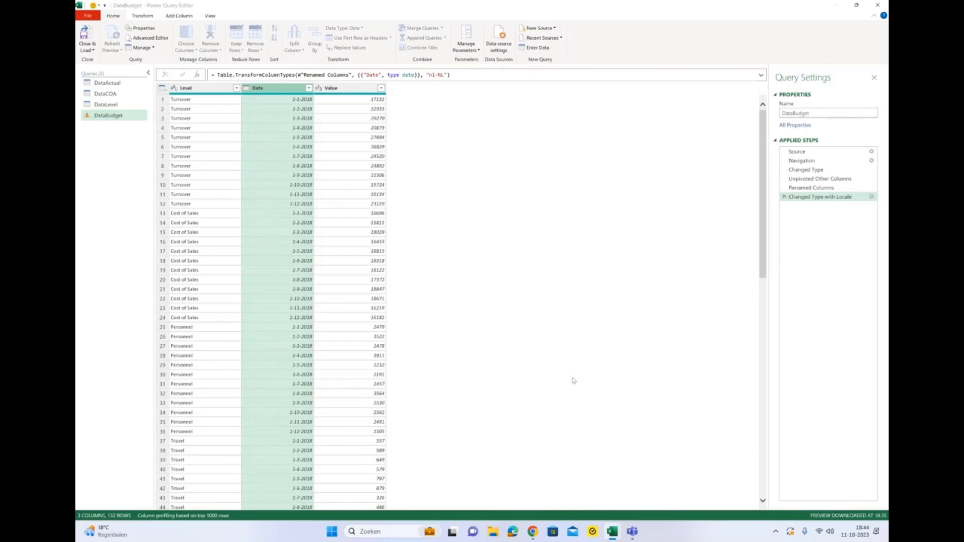
Expand the merged DataLevel column to include only the Sign field, without the original column name as prefix.
{"action": "left_click", "coordinate": [453, 89]}
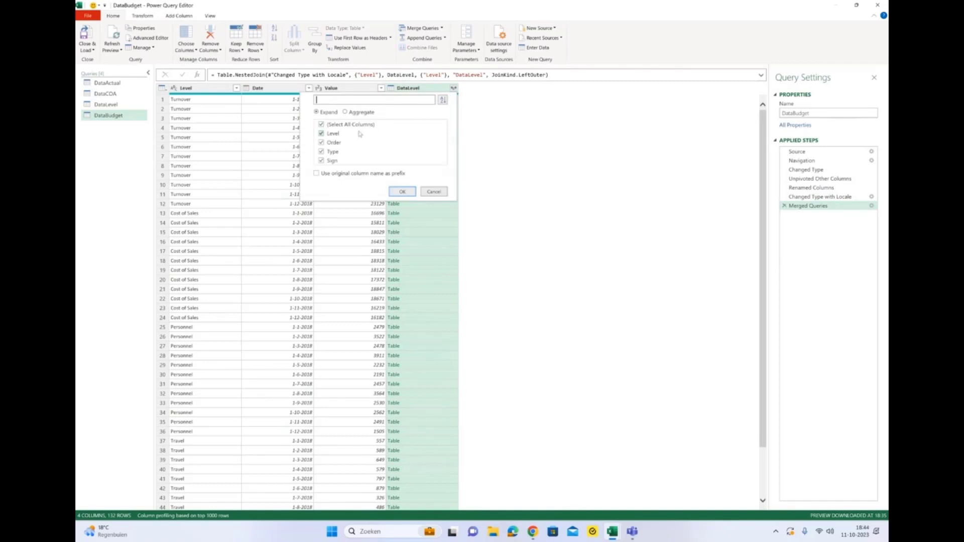
{"action": "left_click", "coordinate": [332, 126]}
{"action": "left_click", "coordinate": [323, 161]}
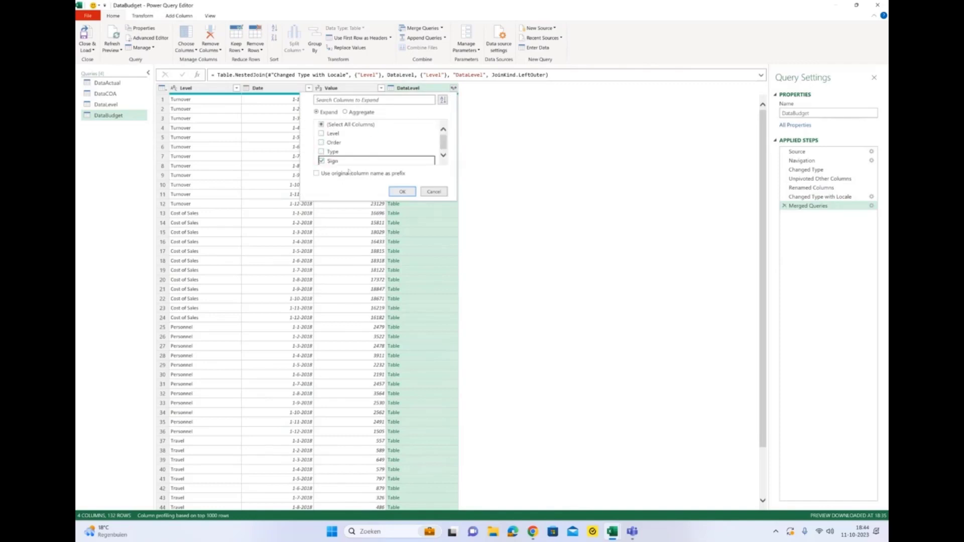
{"action": "left_click", "coordinate": [401, 191]}
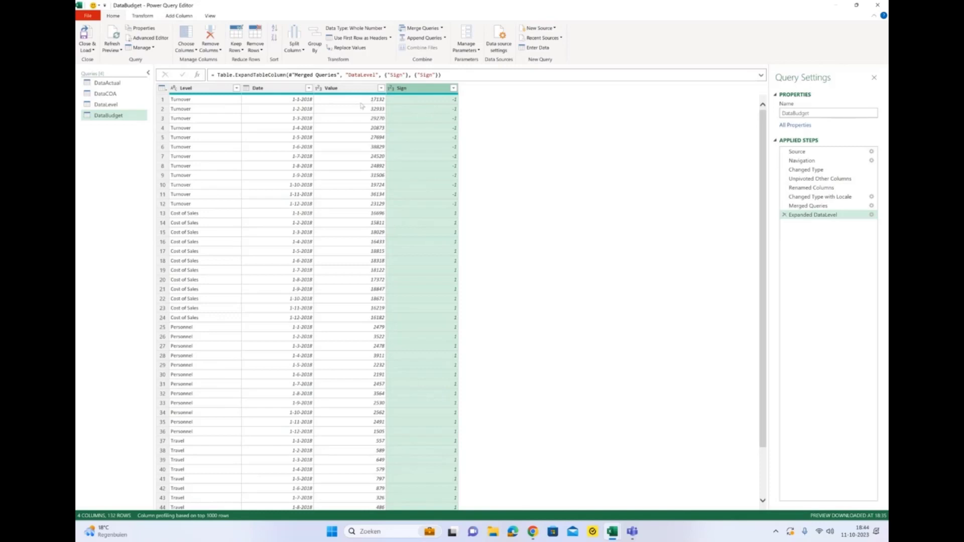
Start a custom column in the DataBudget query and name it Budget.
{"action": "left_click", "coordinate": [179, 17]}
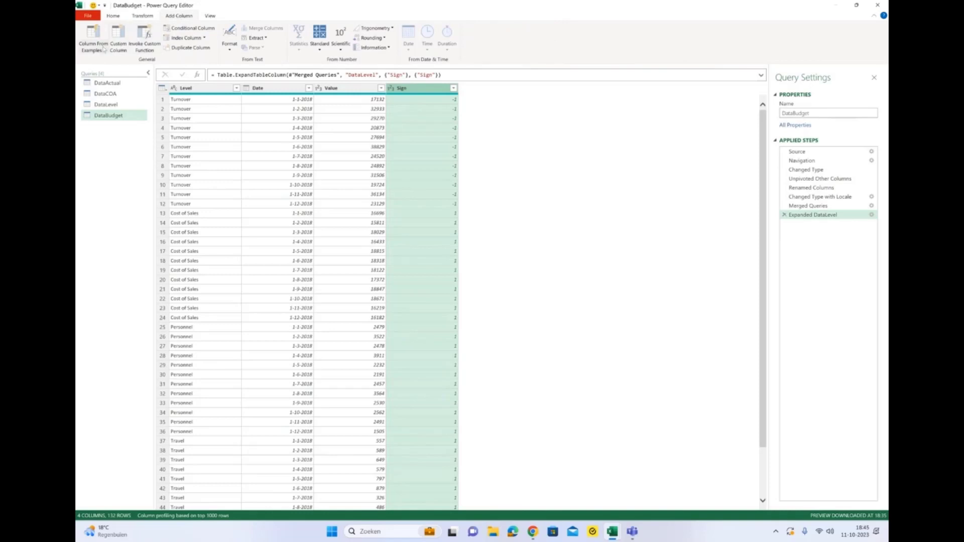
{"action": "left_click", "coordinate": [119, 44]}
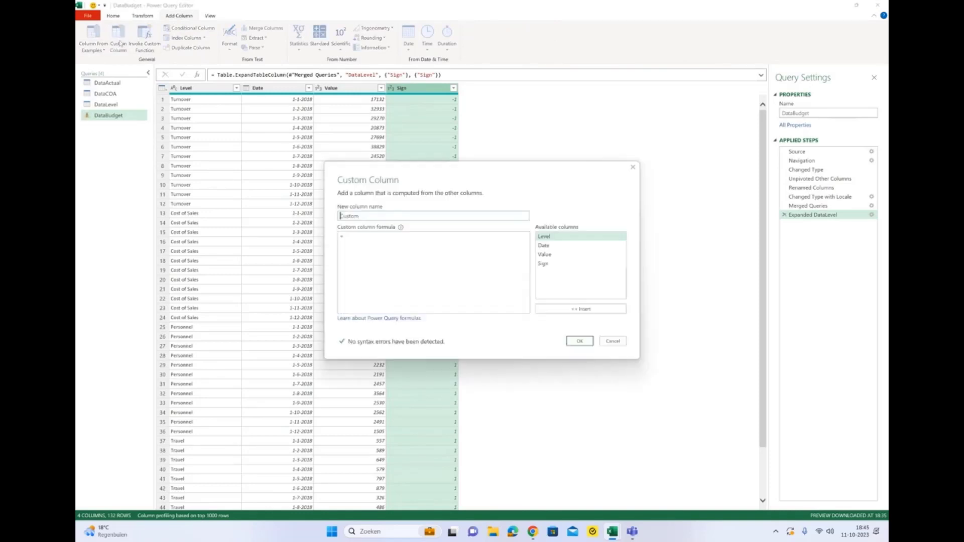
{"action": "double_click", "coordinate": [347, 217]}
{"action": "type", "text": "bijdrat v"}
{"action": "key", "text": "BackSpace"}
{"action": "key", "text": "BackSpace"}
{"action": "key", "text": "BackSpace"}
{"action": "key", "text": "BackSpace"}
{"action": "key", "text": "BackSpace"}
{"action": "key", "text": "BackSpace"}
{"action": "key", "text": "BackSpace"}
{"action": "type", "text": "udget"}
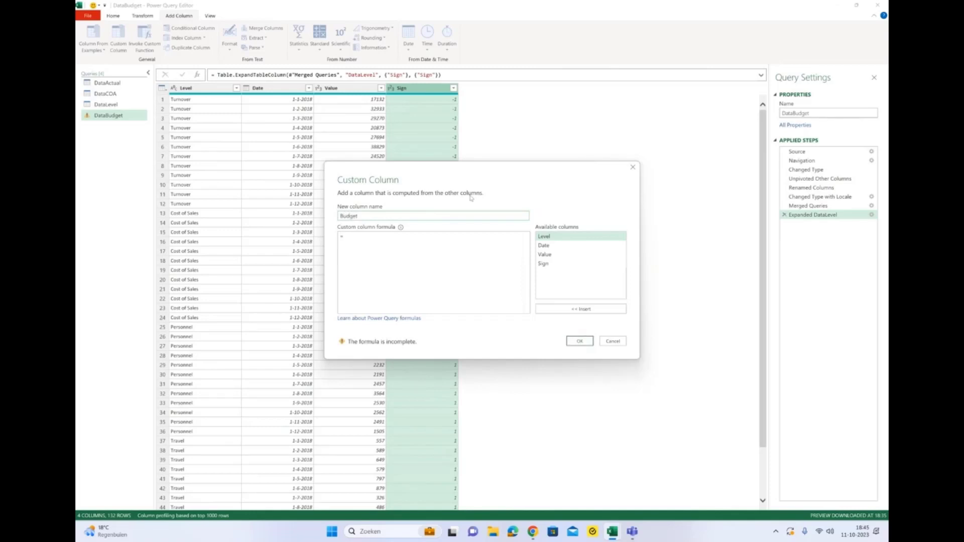
Create the Budget column with the formula if [Sign]=-1 then [Value] else [Value]*-1 and set its data type to Decimal Number.
{"action": "left_click", "coordinate": [382, 237]}
{"action": "type", "text": "if"}
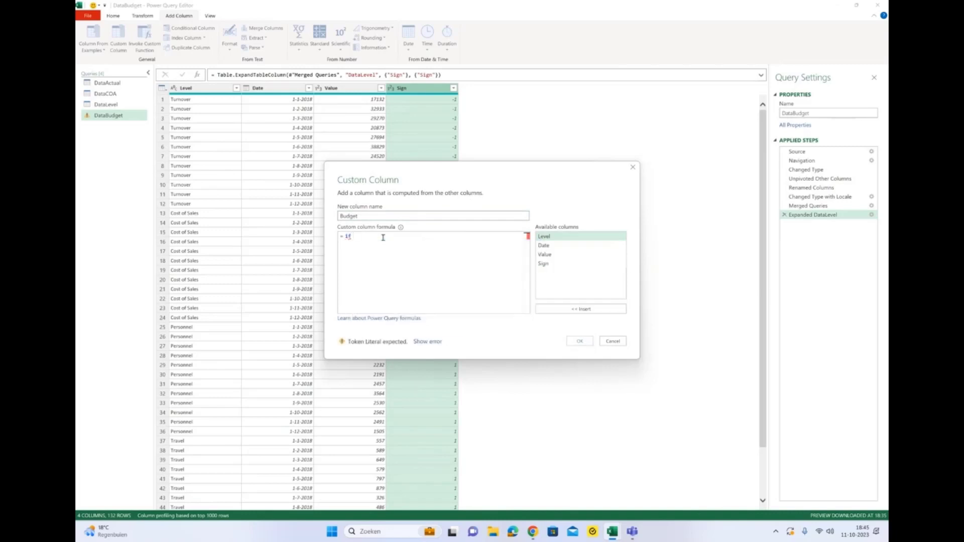
{"action": "left_click", "coordinate": [546, 268]}
{"action": "double_click", "coordinate": [547, 264]}
{"action": "type", "text": "=-1"}
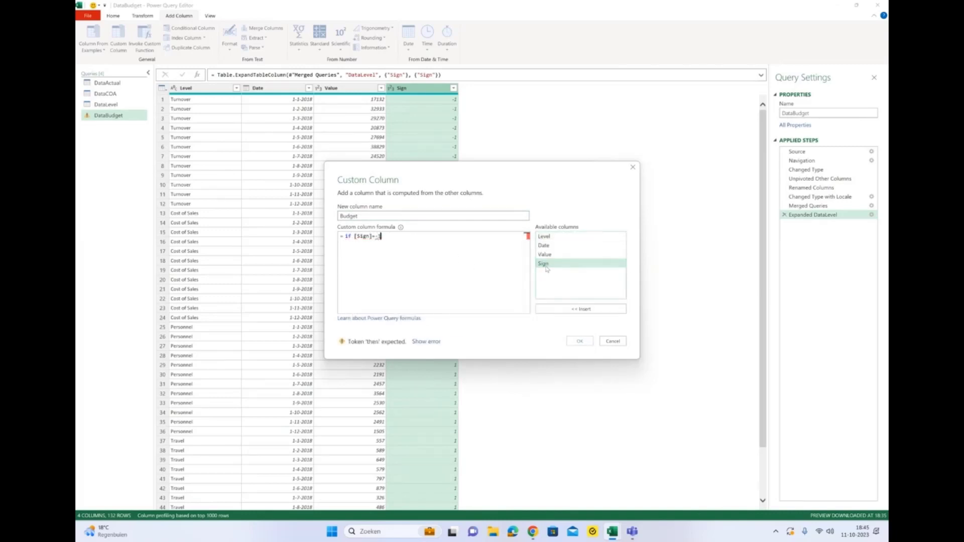
{"action": "type", "text": " then"}
{"action": "double_click", "coordinate": [544, 255]}
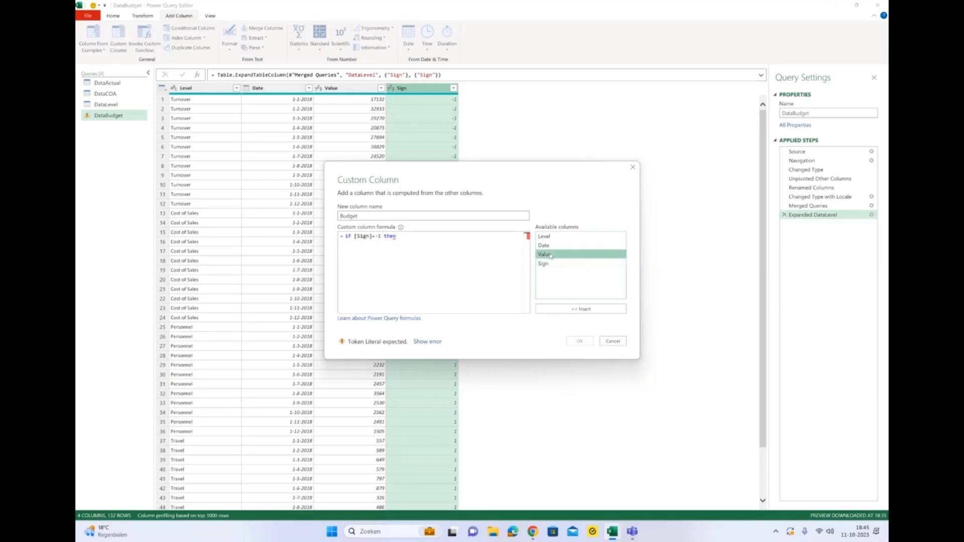
{"action": "type", "text": "else"}
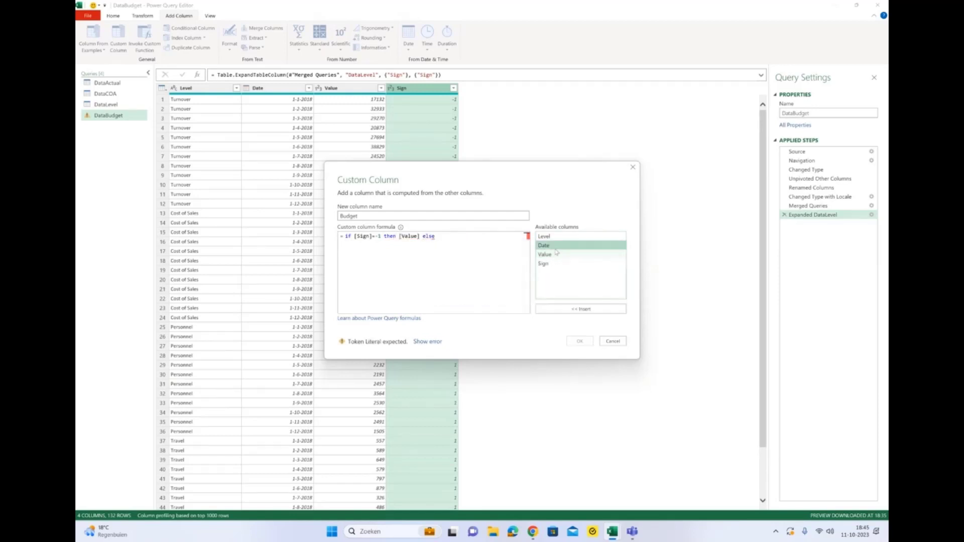
{"action": "double_click", "coordinate": [545, 255]}
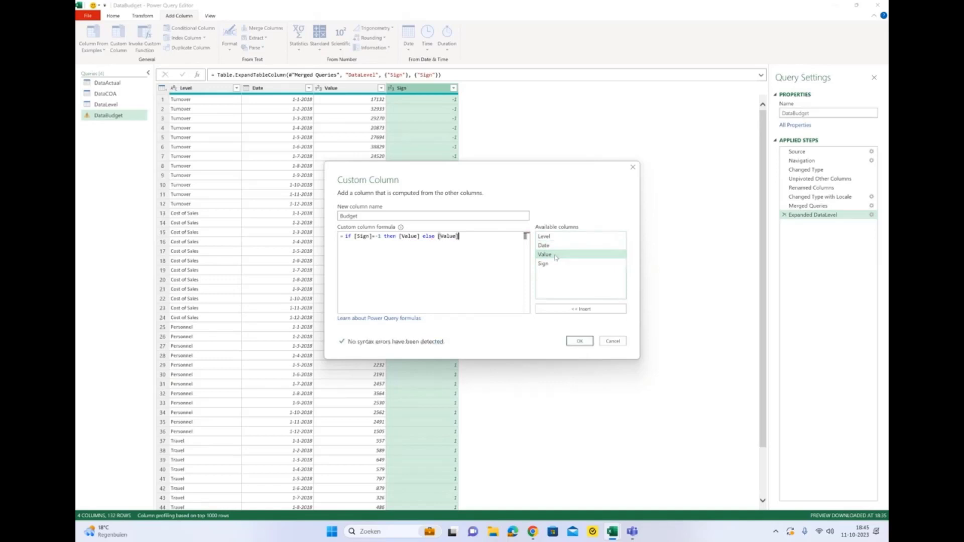
{"action": "type", "text": "*-1"}
{"action": "left_click", "coordinate": [579, 341]}
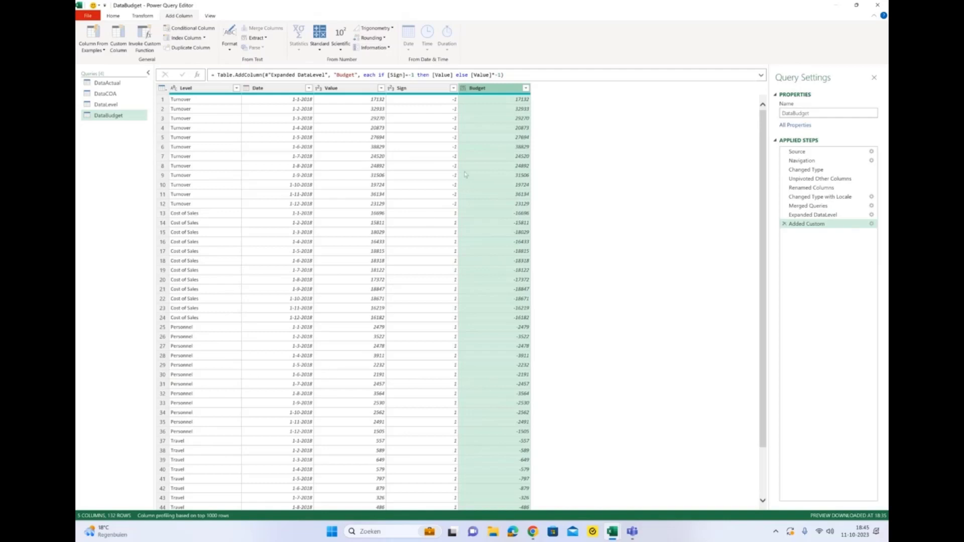
{"action": "left_click", "coordinate": [462, 88]}
{"action": "left_click", "coordinate": [469, 97]}
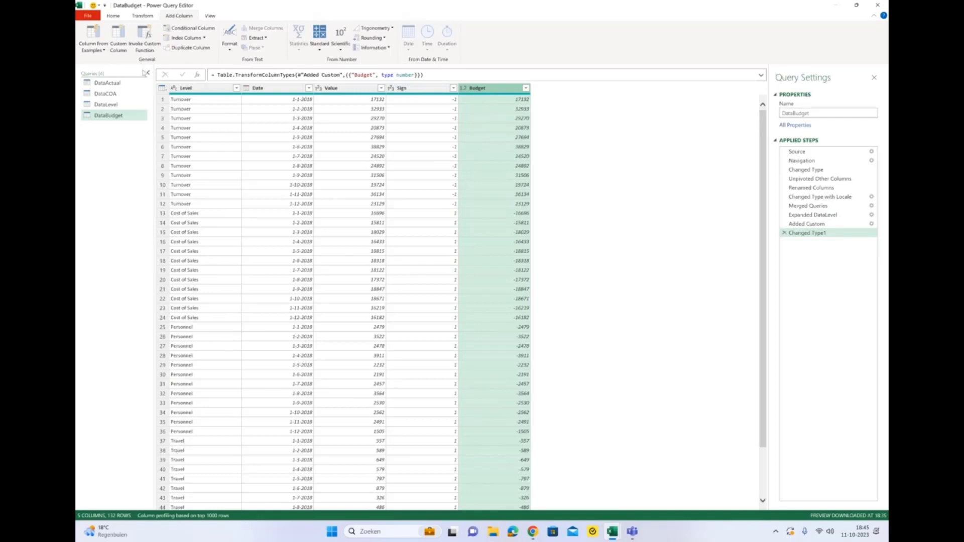
Keep only the Level, Date and Budget columns in the DataBudget query.
{"action": "left_click", "coordinate": [144, 16]}
{"action": "left_click", "coordinate": [117, 17]}
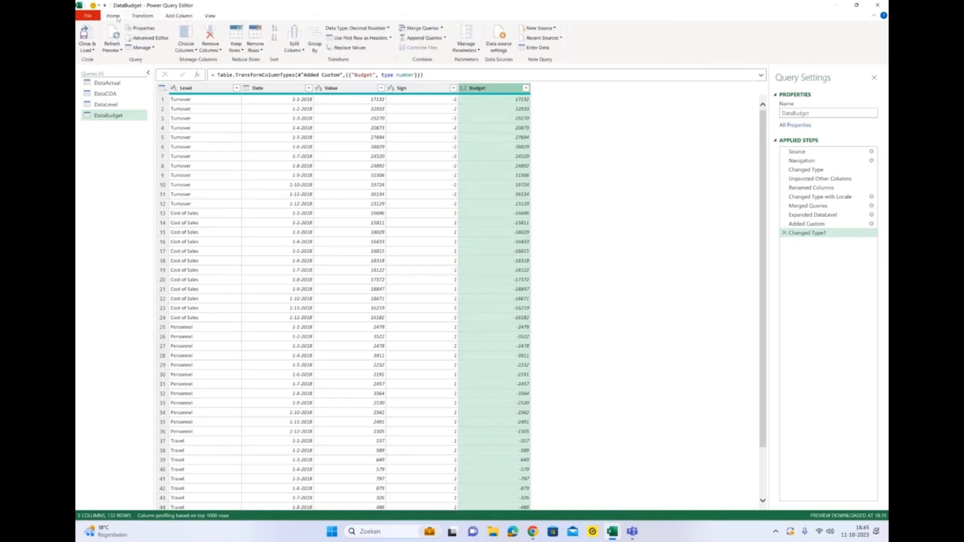
{"action": "left_click", "coordinate": [195, 50]}
{"action": "left_click", "coordinate": [178, 59]}
{"action": "left_click", "coordinate": [424, 179]}
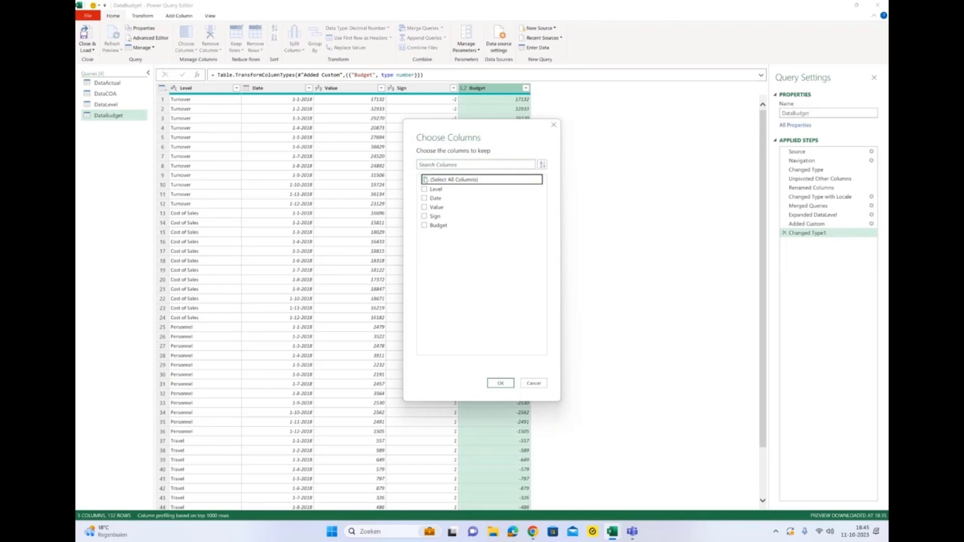
{"action": "left_click", "coordinate": [424, 189]}
{"action": "left_click", "coordinate": [424, 198]}
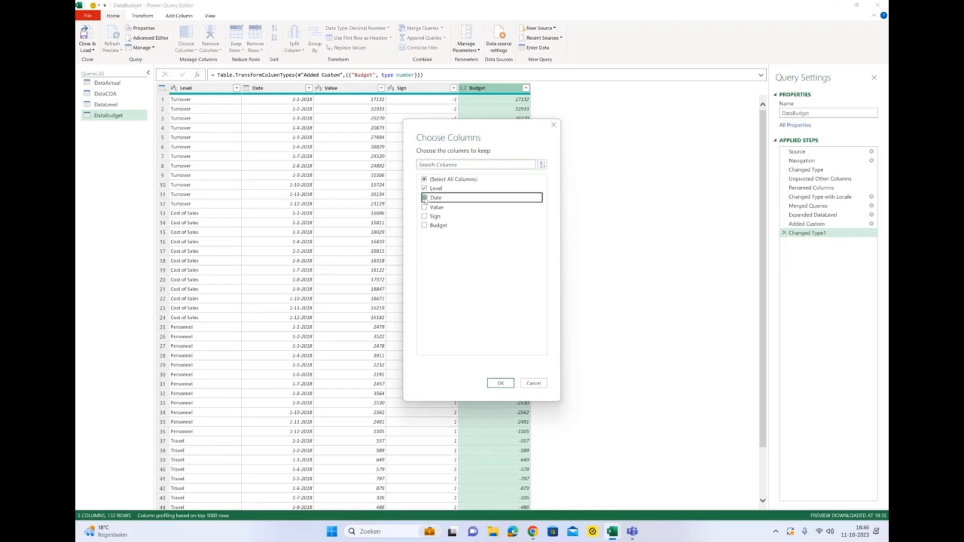
{"action": "left_click", "coordinate": [424, 225]}
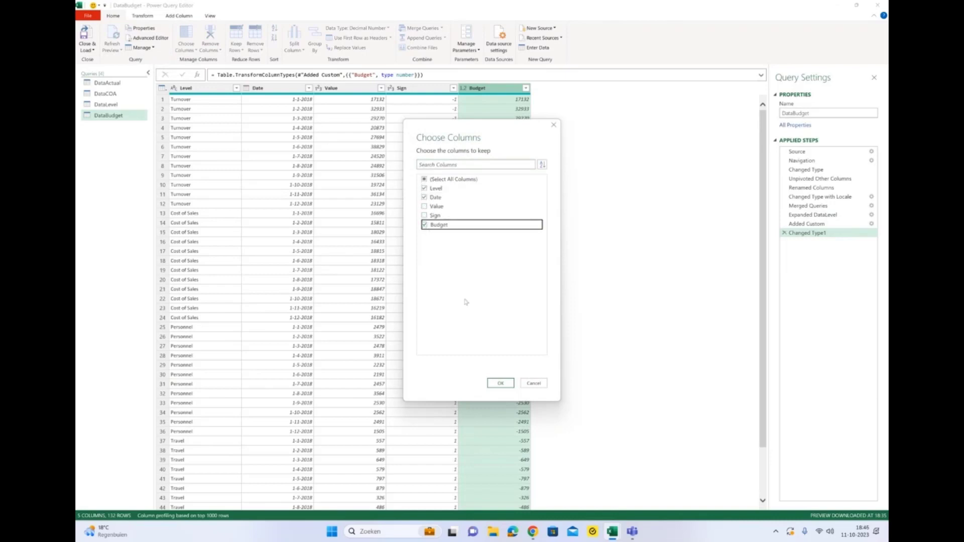
{"action": "left_click", "coordinate": [499, 383]}
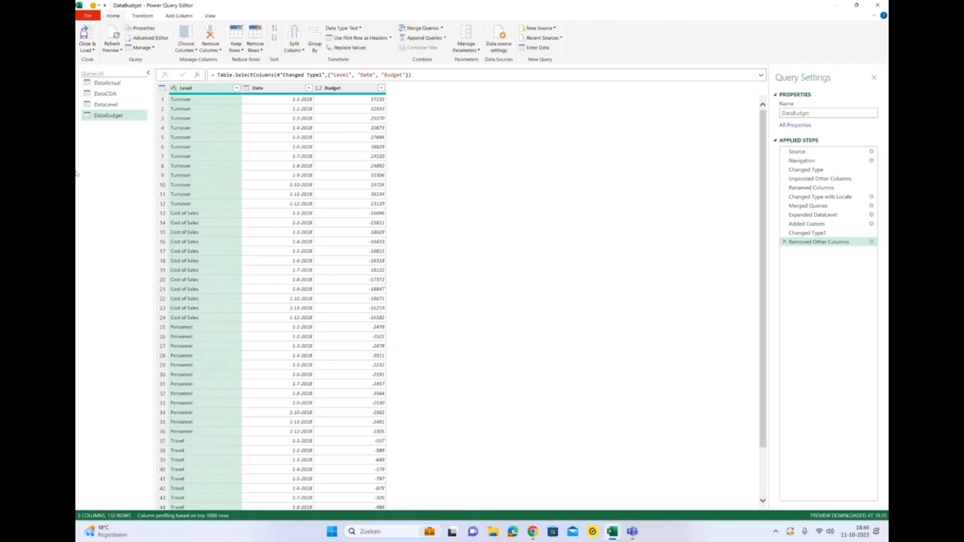
{"action": "left_click_drag", "start_coordinate": [97, 115], "coordinate": [93, 102]}
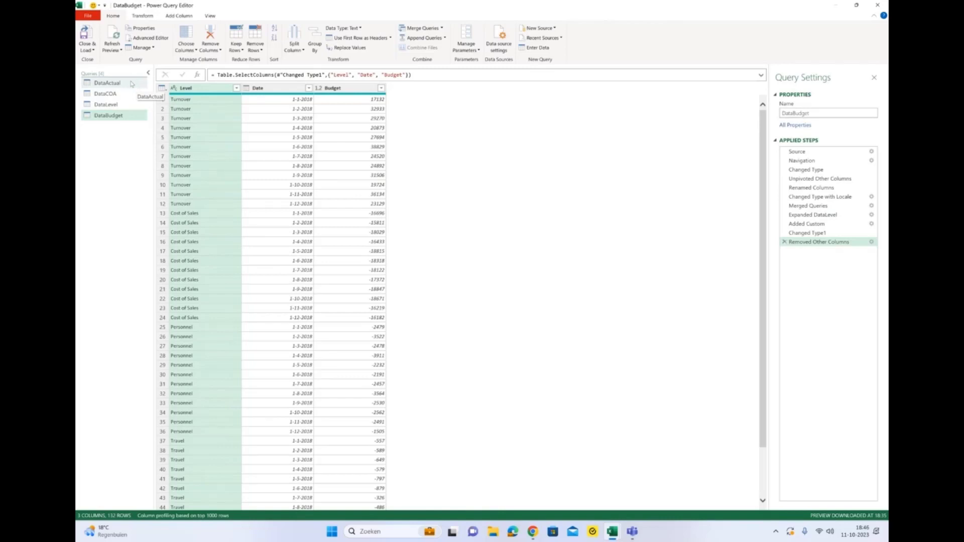
{"action": "left_click", "coordinate": [132, 84]}
{"action": "left_click", "coordinate": [116, 116]}
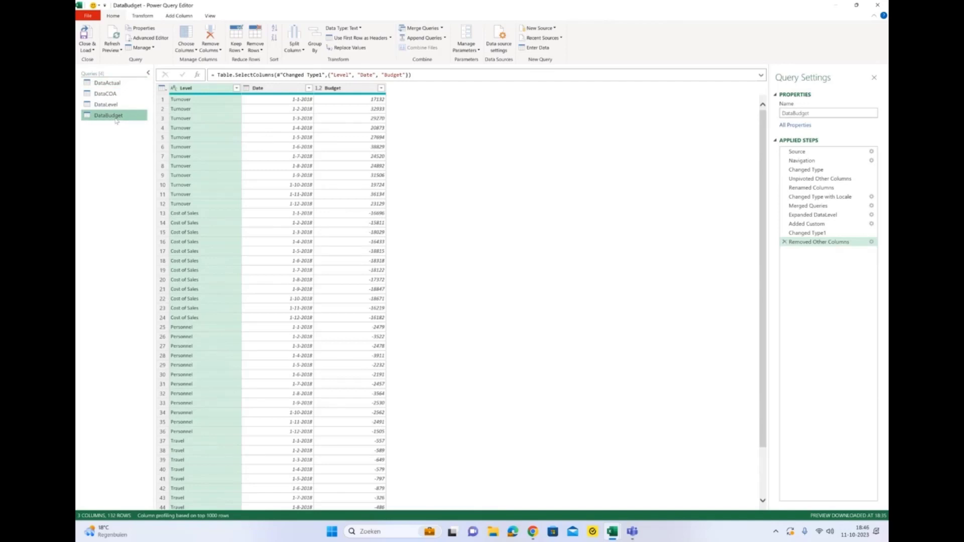
In the DataActual query, add a custom column named Type with the formula "Actual" and set its data type to Text.
{"action": "left_click", "coordinate": [118, 84]}
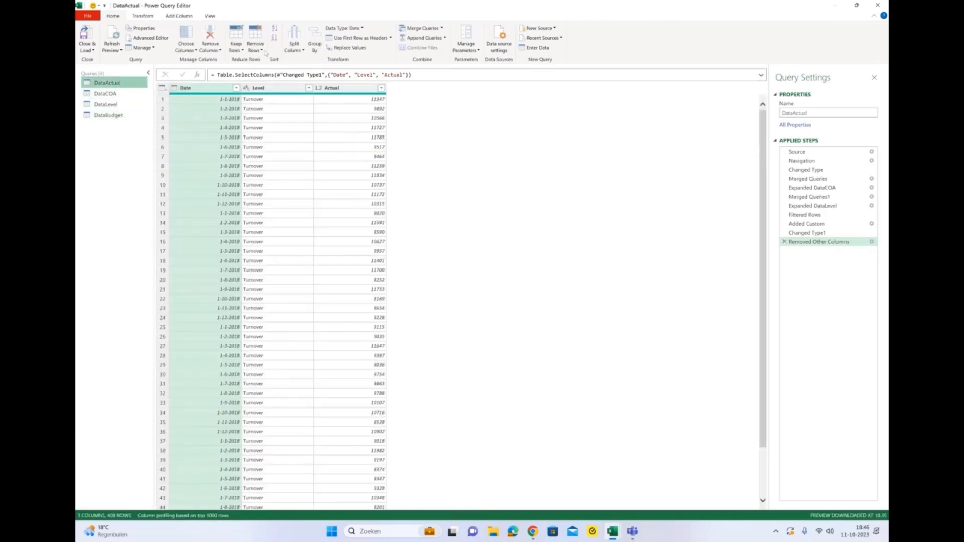
{"action": "left_click", "coordinate": [179, 18]}
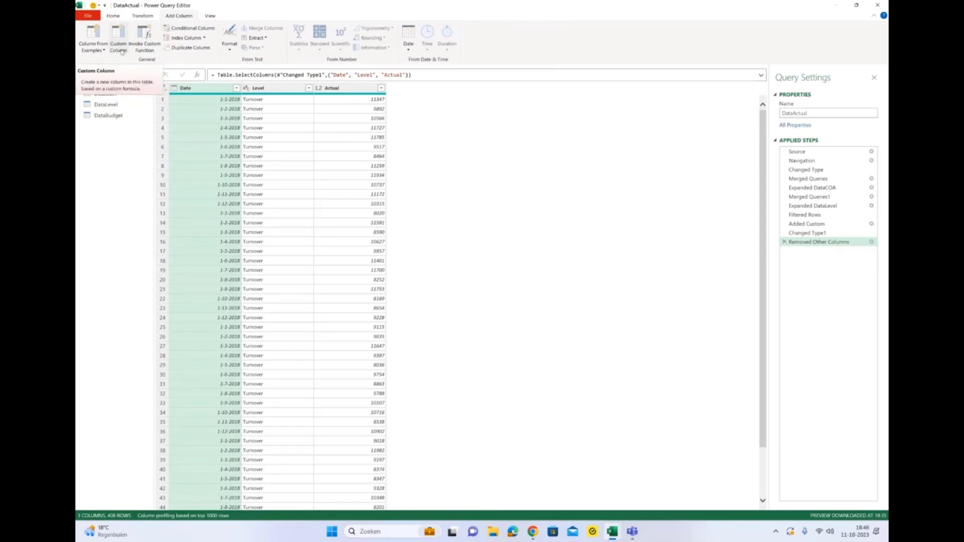
{"action": "left_click", "coordinate": [122, 51]}
{"action": "double_click", "coordinate": [350, 217]}
{"action": "type", "text": "Type"}
{"action": "left_click", "coordinate": [351, 238]}
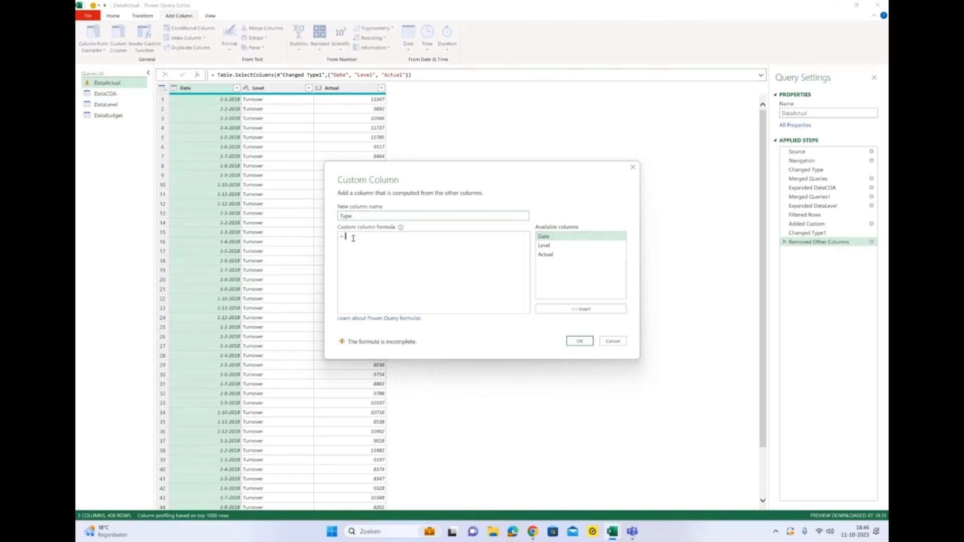
{"action": "type", "text": "\"Ap"}
{"action": "key", "text": "BackSpace"}
{"action": "type", "text": "ctual"}
{"action": "left_click", "coordinate": [579, 341]}
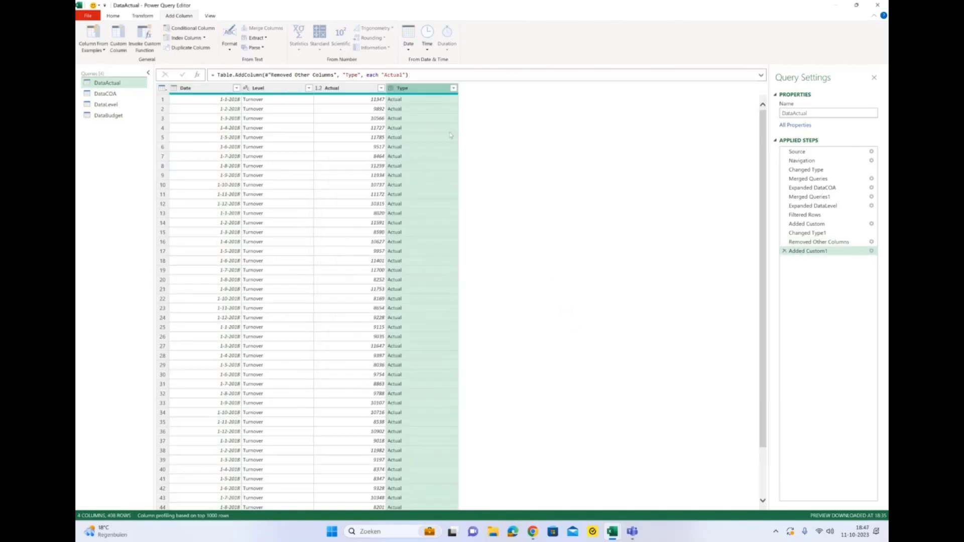
{"action": "left_click", "coordinate": [390, 89]}
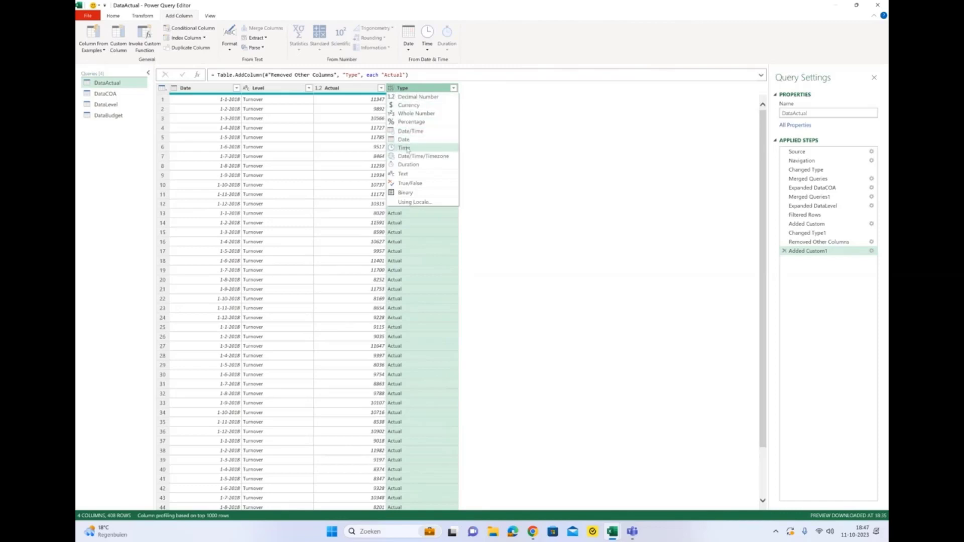
{"action": "left_click", "coordinate": [404, 173]}
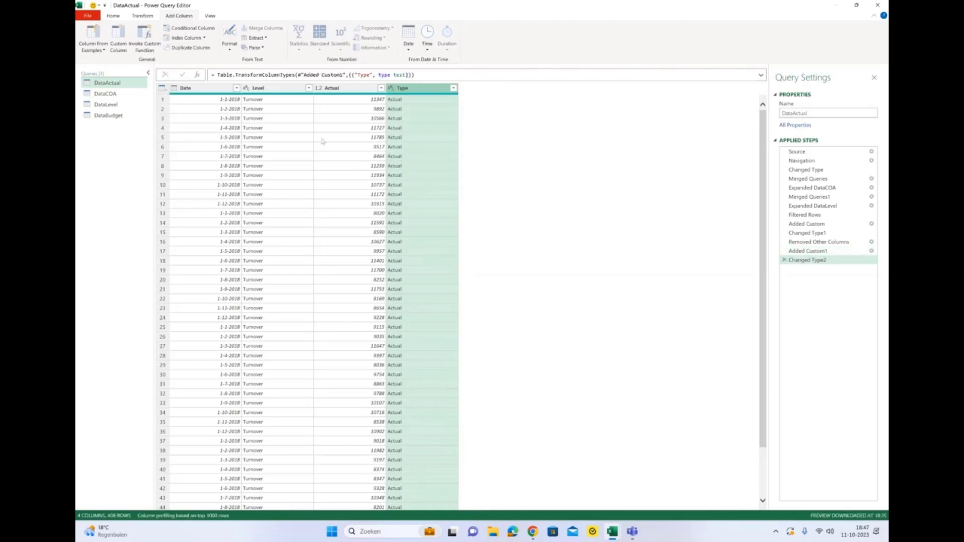
In the DataBudget query, add a custom column named Type with the formula "Budget" and set its data type to Text.
{"action": "left_click", "coordinate": [116, 115]}
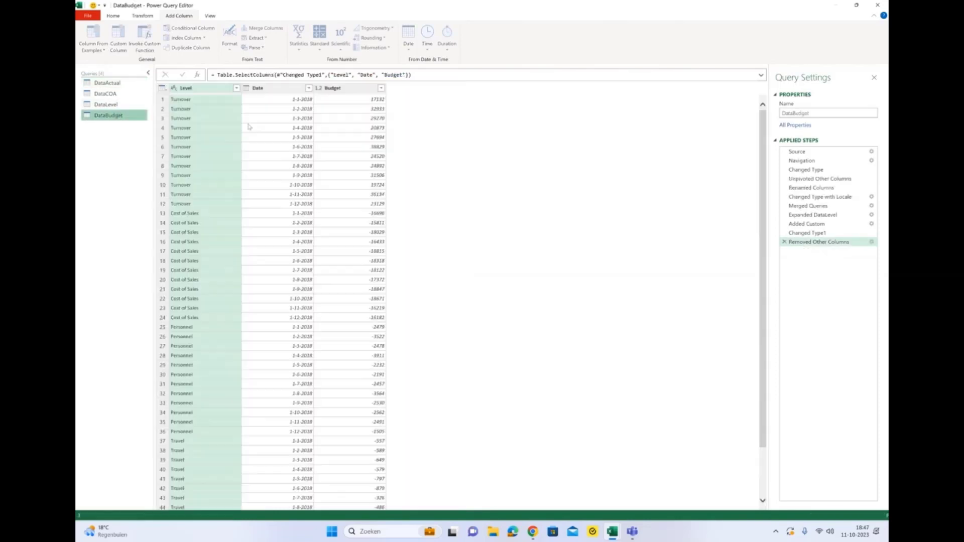
{"action": "left_click", "coordinate": [121, 45]}
{"action": "double_click", "coordinate": [359, 217]}
{"action": "type", "text": "Type"}
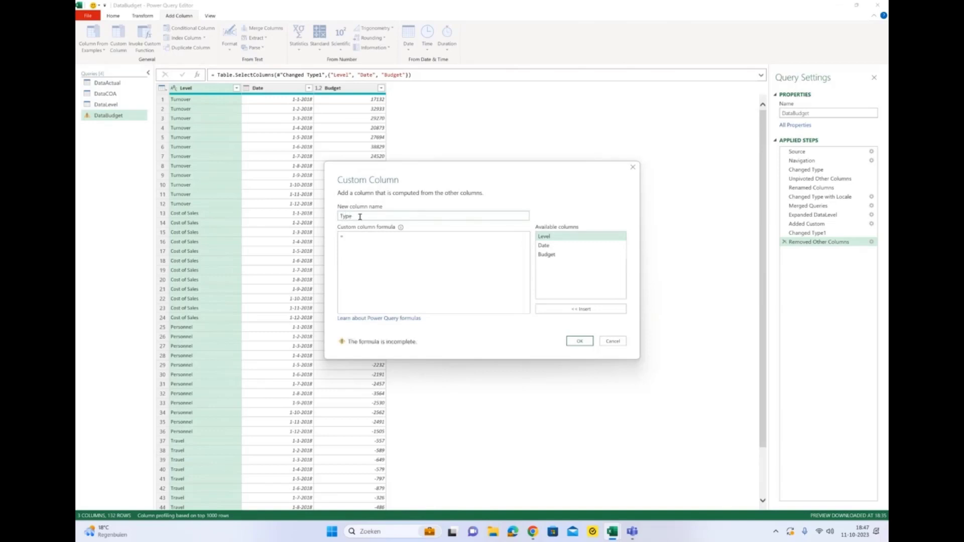
{"action": "type", "text": "T"}
{"action": "type", "text": "Budget\""}
{"action": "left_click", "coordinate": [579, 340]}
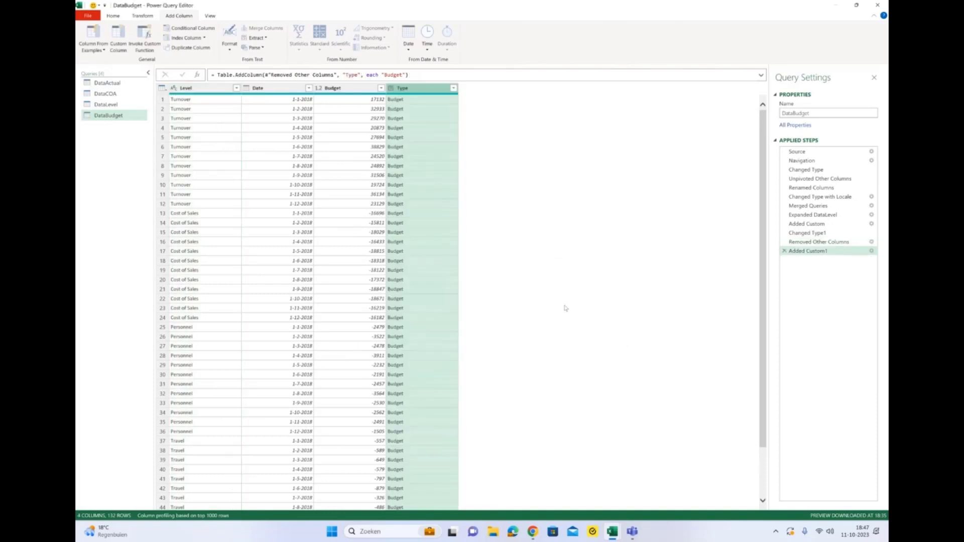
{"action": "left_click", "coordinate": [391, 89]}
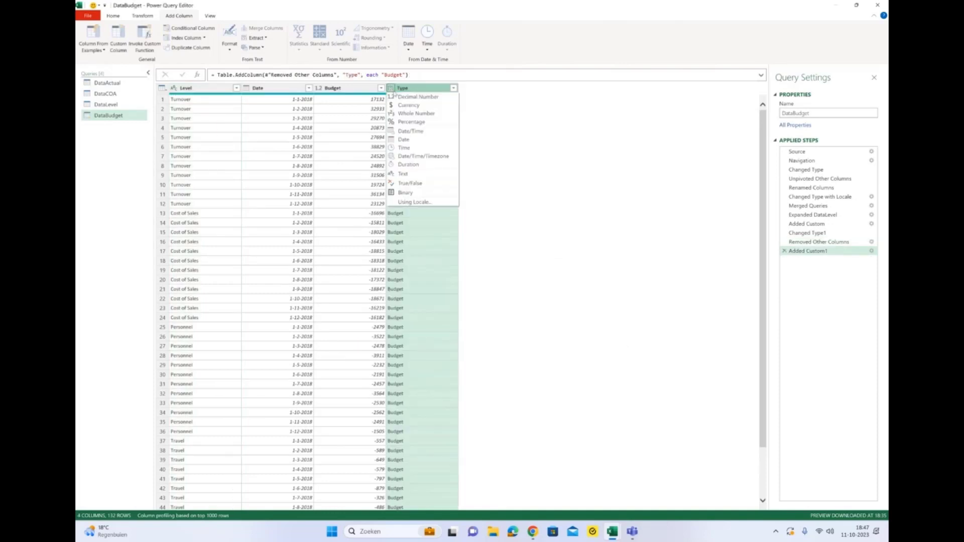
{"action": "left_click", "coordinate": [406, 174]}
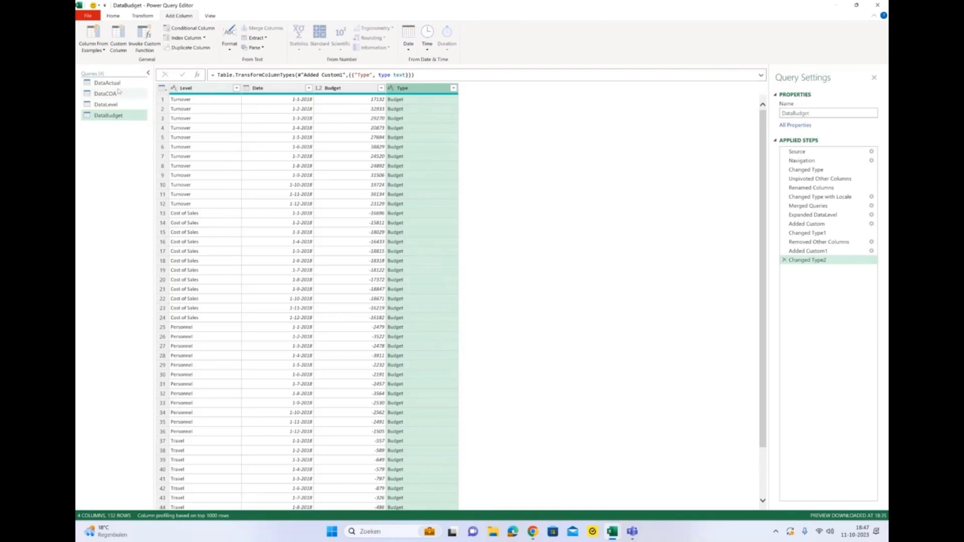
In the DataActual query, move the Level column before Date and rename the Actual column to Amount.
{"action": "left_click", "coordinate": [123, 86]}
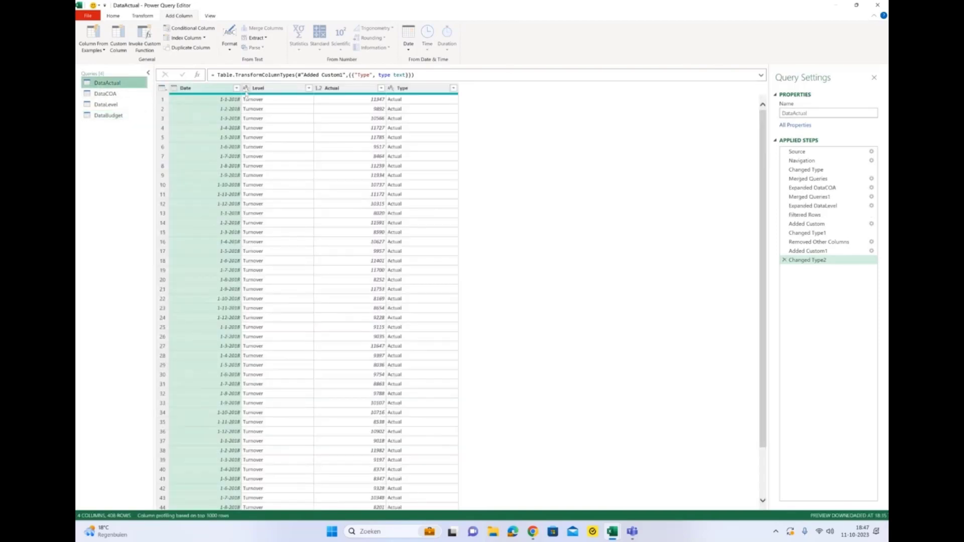
{"action": "left_click", "coordinate": [291, 92]}
{"action": "left_click_drag", "start_coordinate": [291, 93], "coordinate": [197, 96]}
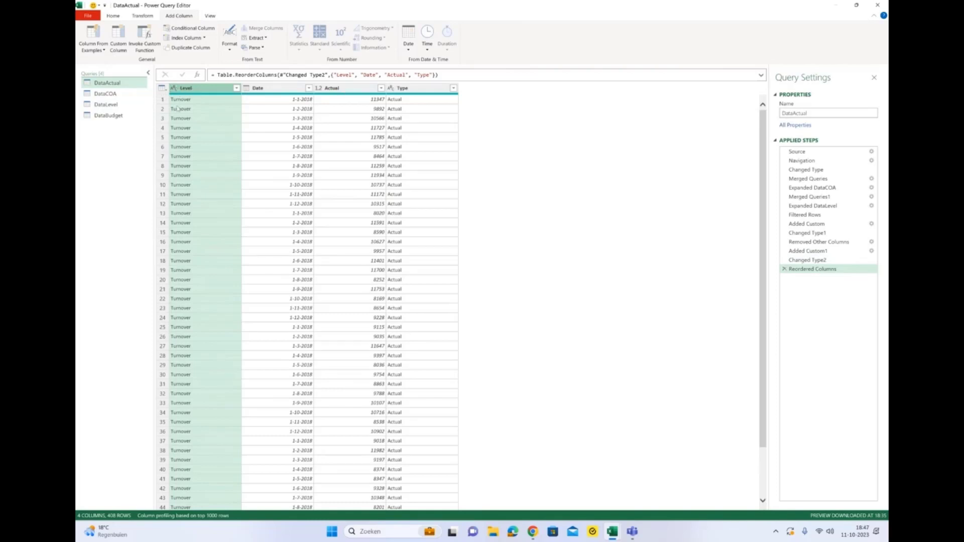
{"action": "double_click", "coordinate": [334, 88]}
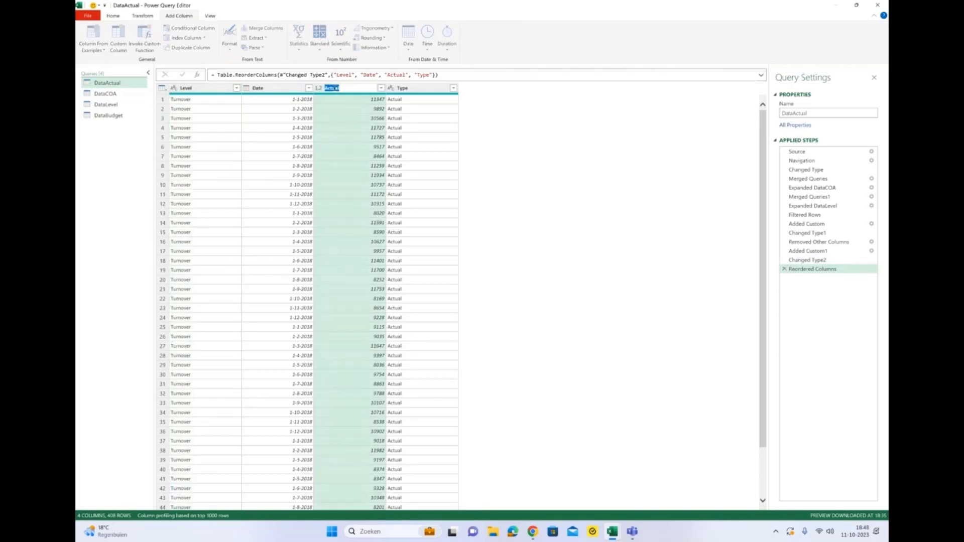
{"action": "type", "text": "Amount"}
{"action": "key", "text": "Return"}
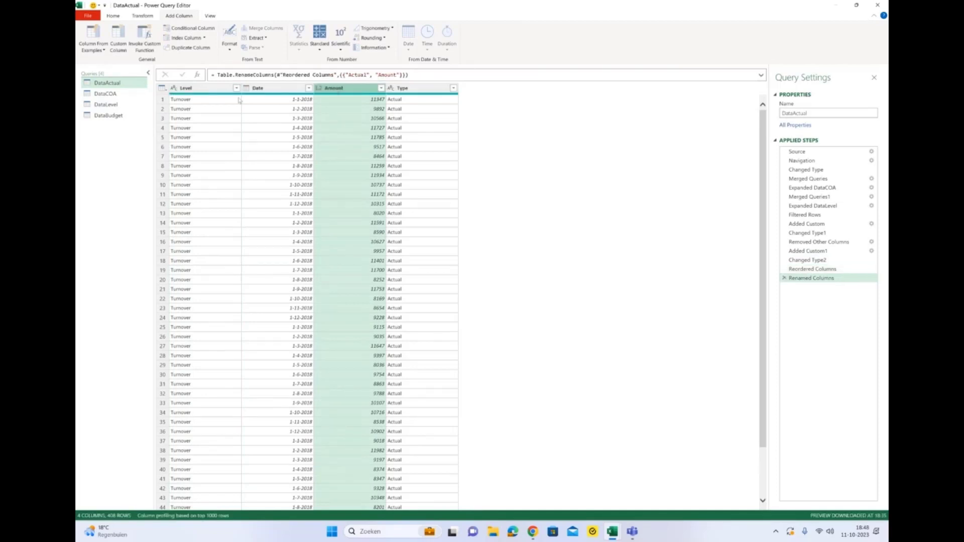
In the DataBudget query, rename the Budget column to Amount.
{"action": "left_click", "coordinate": [131, 118]}
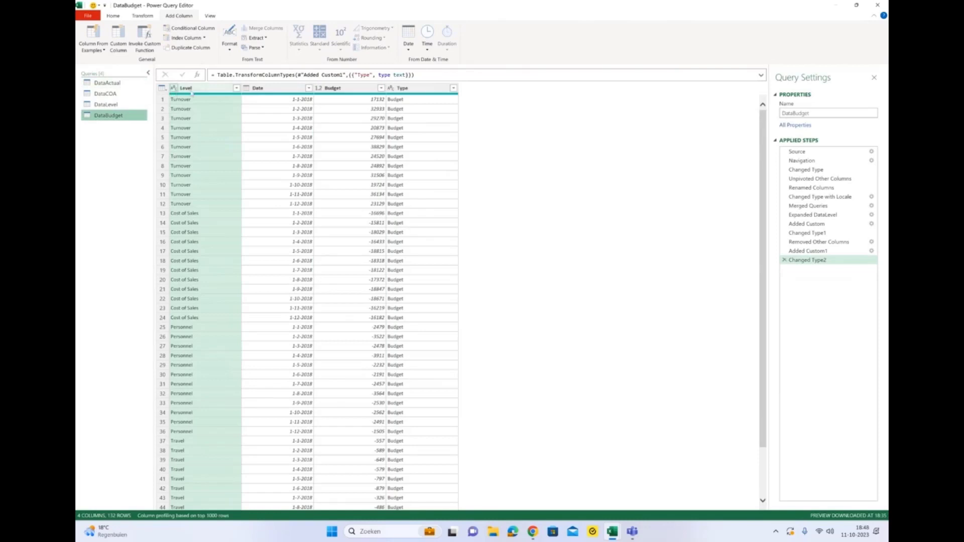
{"action": "double_click", "coordinate": [332, 89]}
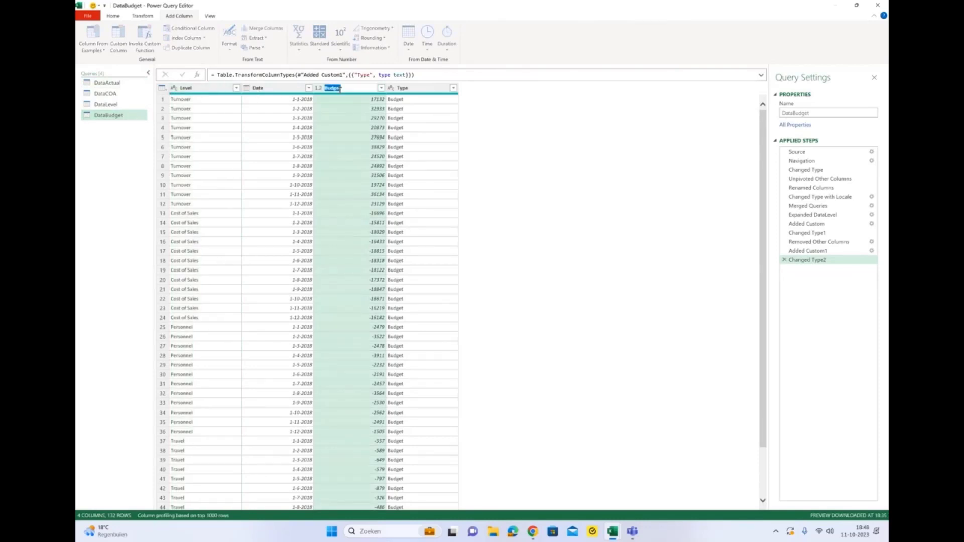
{"action": "type", "text": "Amount"}
{"action": "key", "text": "Return"}
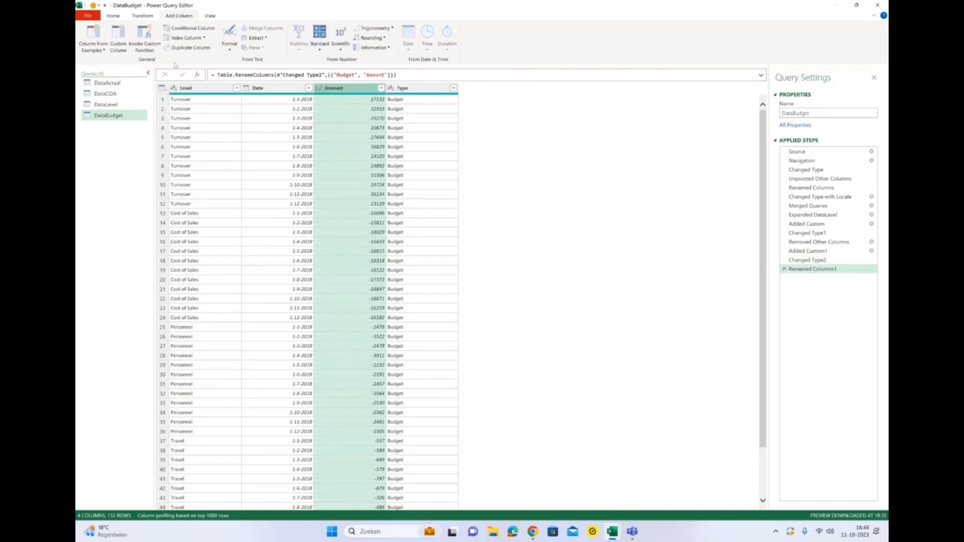
Append DataActual and DataBudget, in that order, as a new query and check the values in its Type column.
{"action": "left_click", "coordinate": [114, 17]}
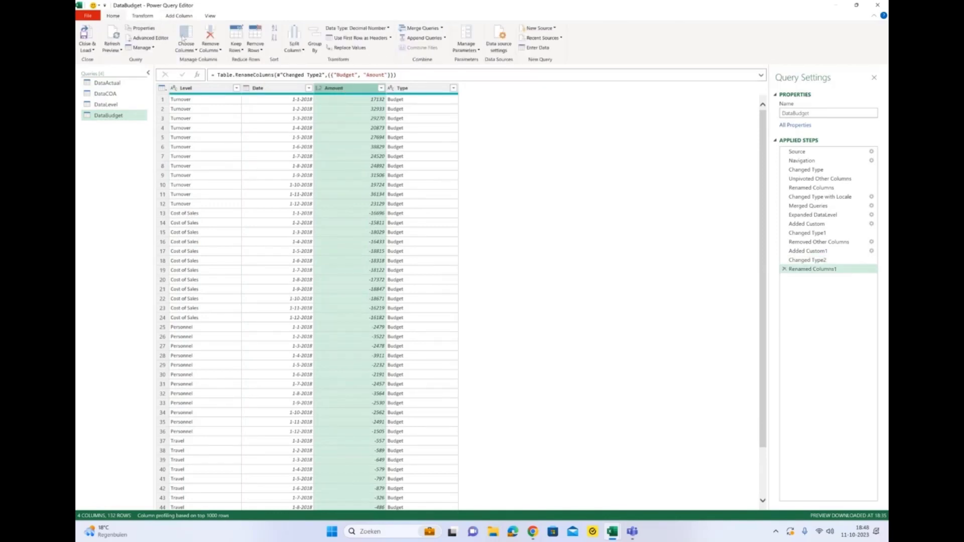
{"action": "left_click", "coordinate": [445, 38]}
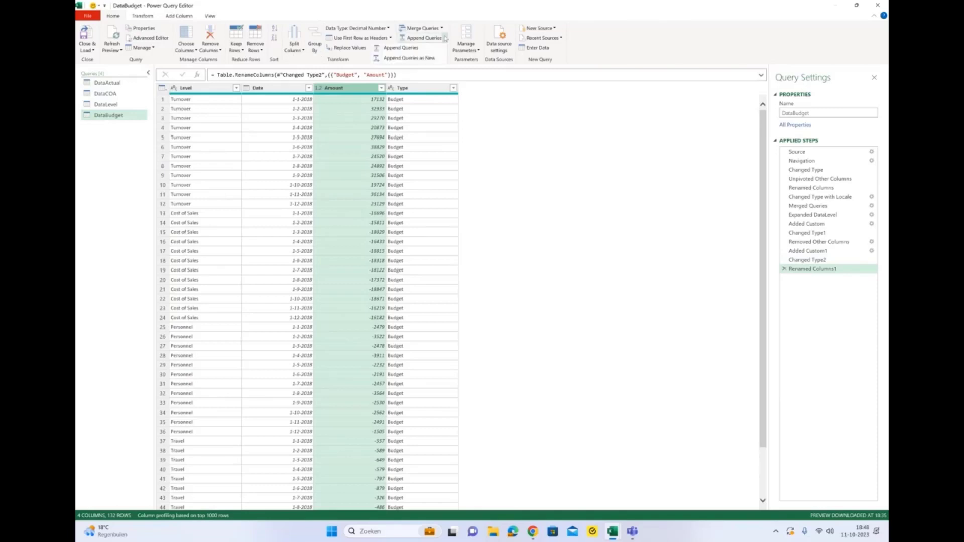
{"action": "left_click", "coordinate": [430, 59]}
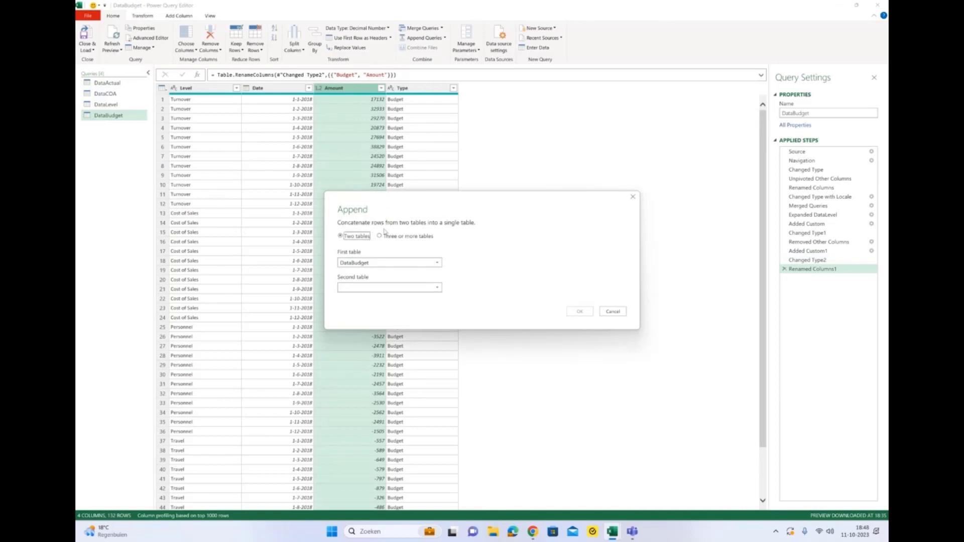
{"action": "left_click", "coordinate": [423, 265]}
{"action": "left_click", "coordinate": [386, 274]}
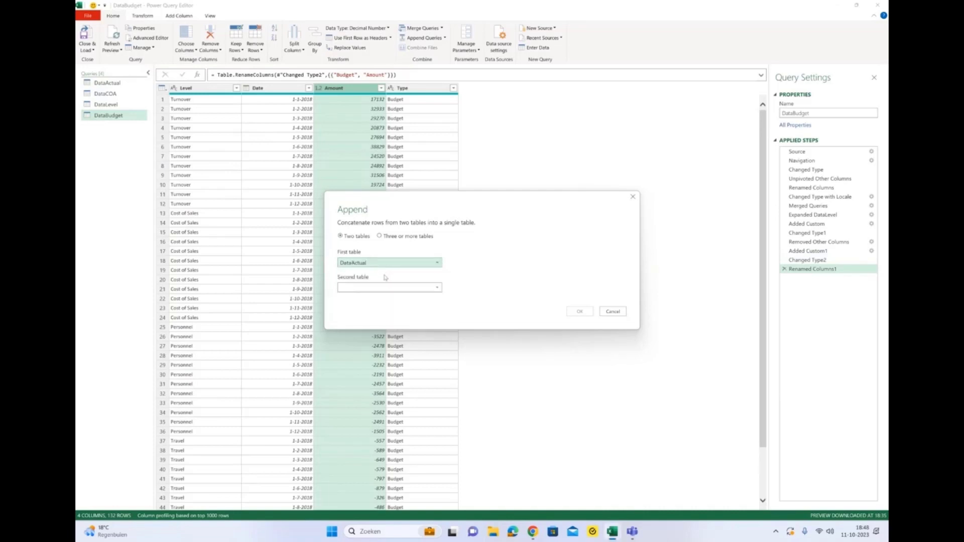
{"action": "left_click", "coordinate": [436, 290]}
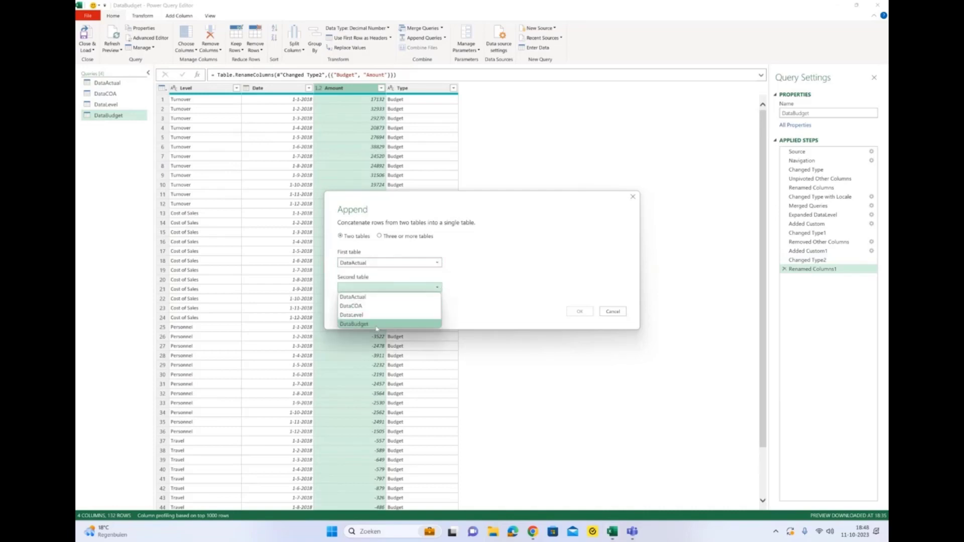
{"action": "left_click", "coordinate": [382, 323]}
{"action": "left_click", "coordinate": [579, 312]}
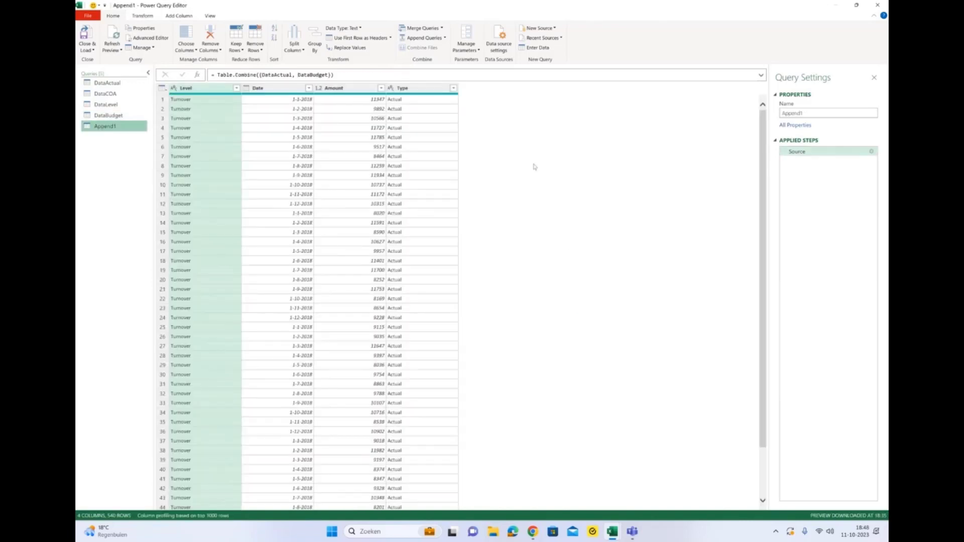
{"action": "left_click", "coordinate": [453, 88]}
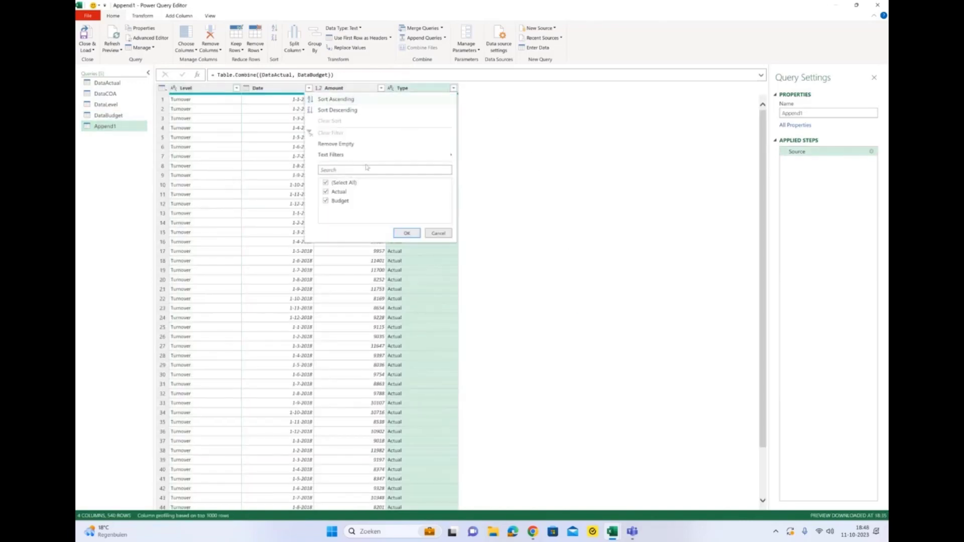
{"action": "left_click", "coordinate": [592, 125]}
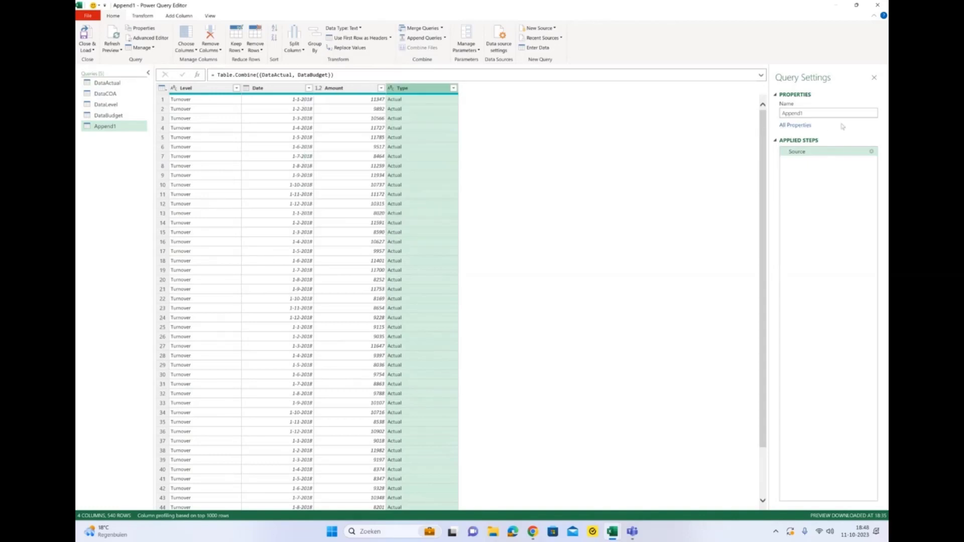
Rename the appended query to TotalData.
{"action": "double_click", "coordinate": [833, 111]}
{"action": "type", "text": "TotalData"}
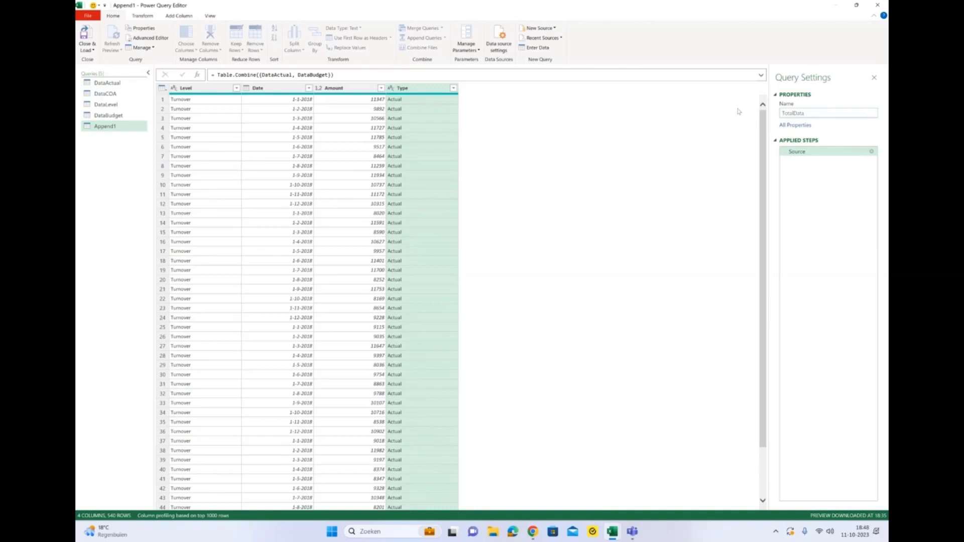
{"action": "key", "text": "Return"}
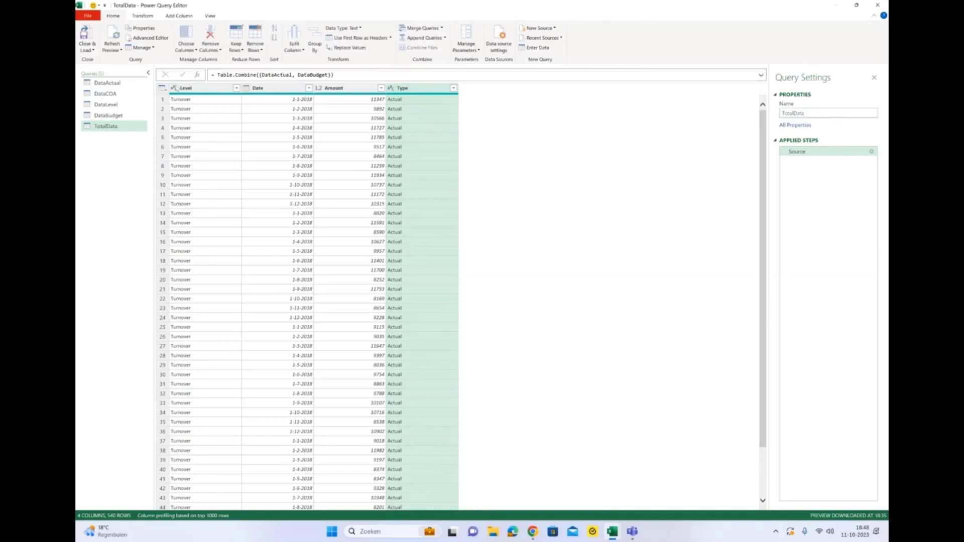
Close the query editor and load the queries to the workbook as connections only.
{"action": "left_click", "coordinate": [93, 51]}
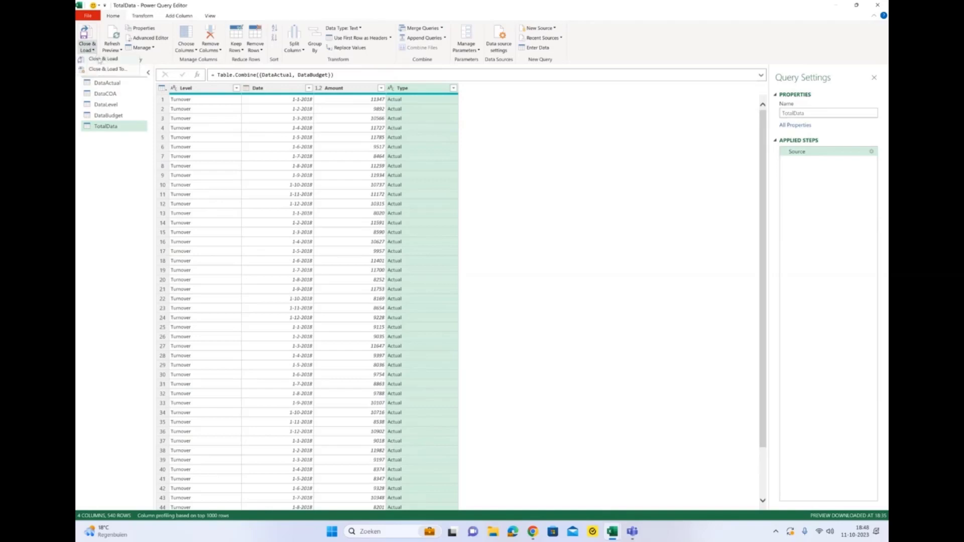
{"action": "left_click", "coordinate": [104, 69]}
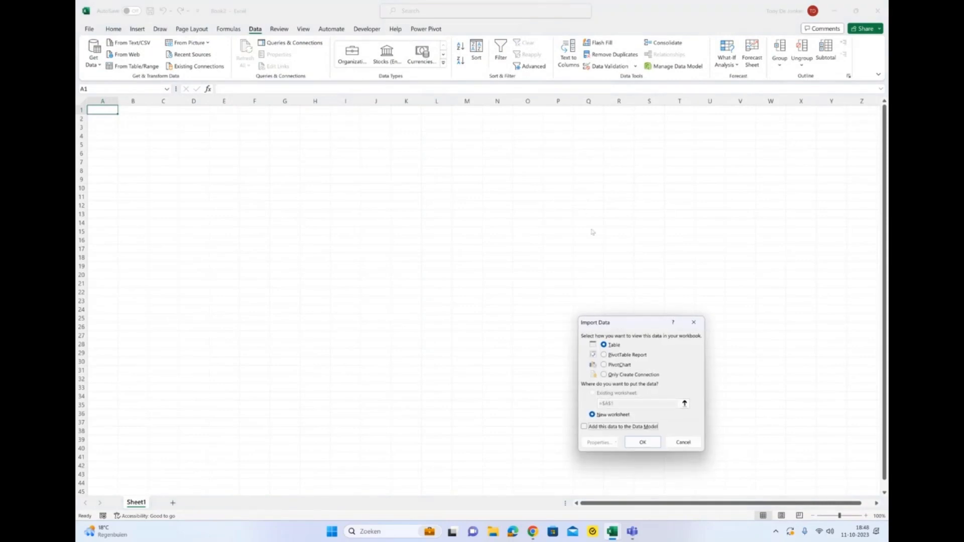
{"action": "left_click", "coordinate": [607, 376]}
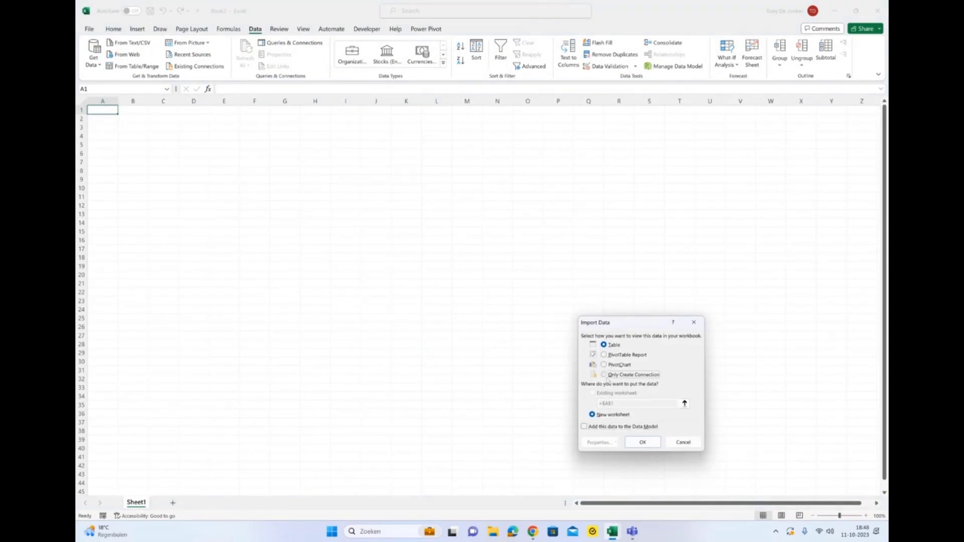
{"action": "left_click", "coordinate": [642, 441]}
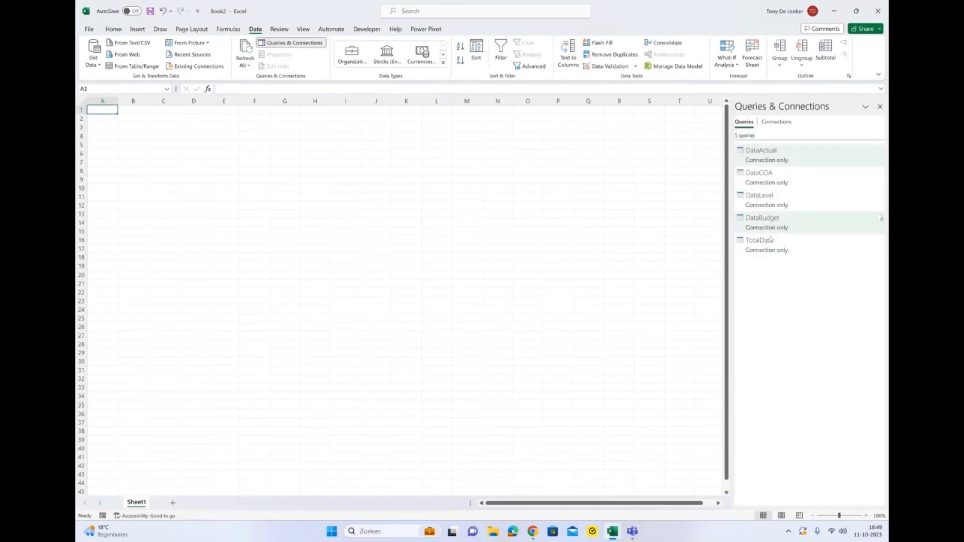
Load the TotalData query as a PivotTable report on a new worksheet.
{"action": "left_click", "coordinate": [768, 245]}
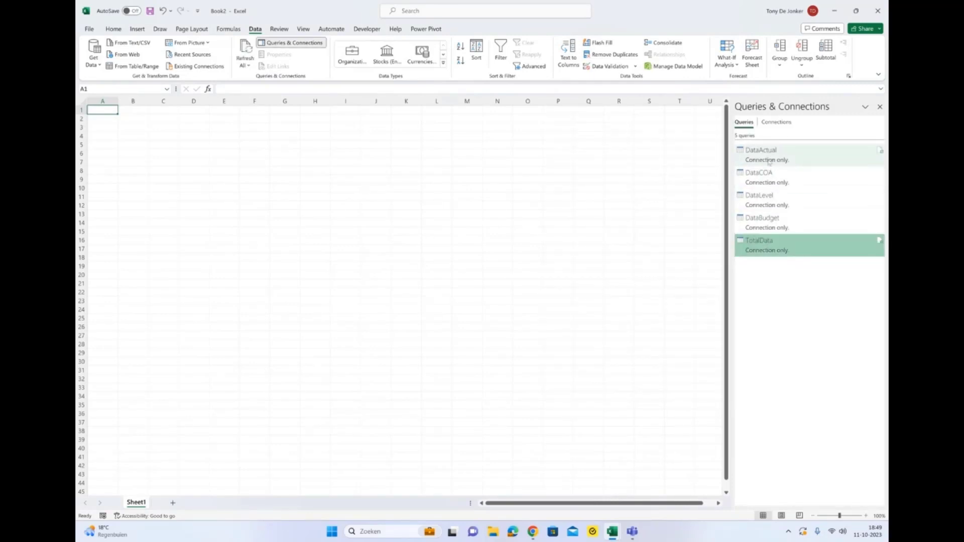
{"action": "mouse_move", "coordinate": [771, 250]}
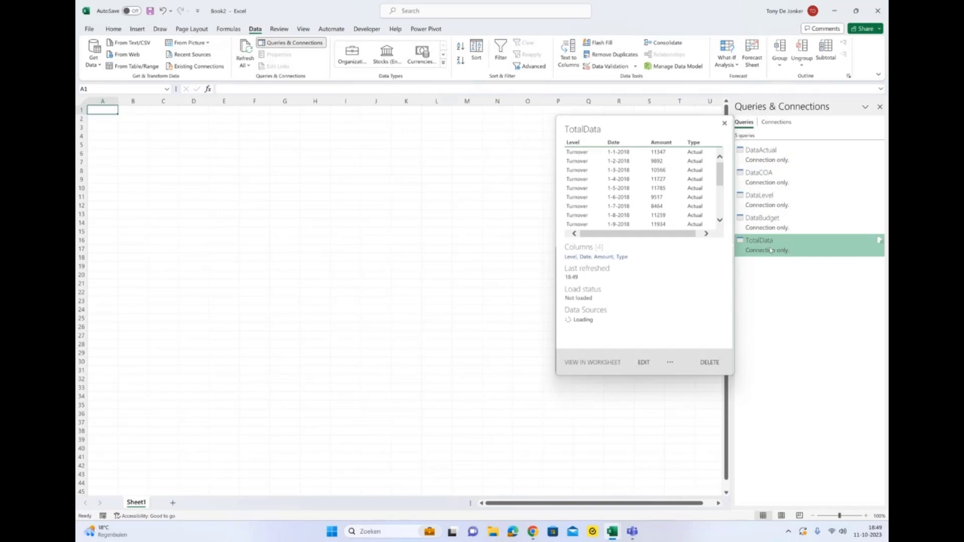
{"action": "right_click", "coordinate": [771, 250]}
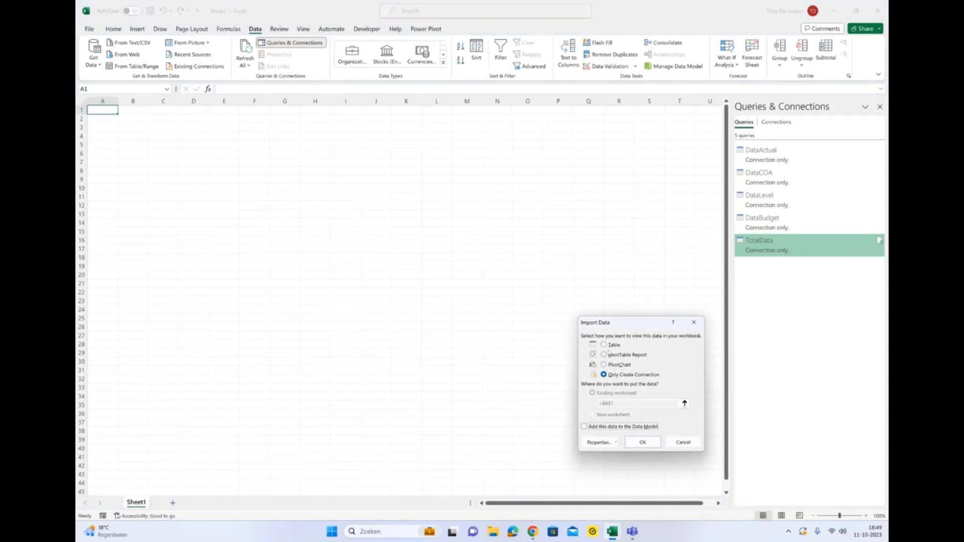
{"action": "left_click", "coordinate": [605, 355]}
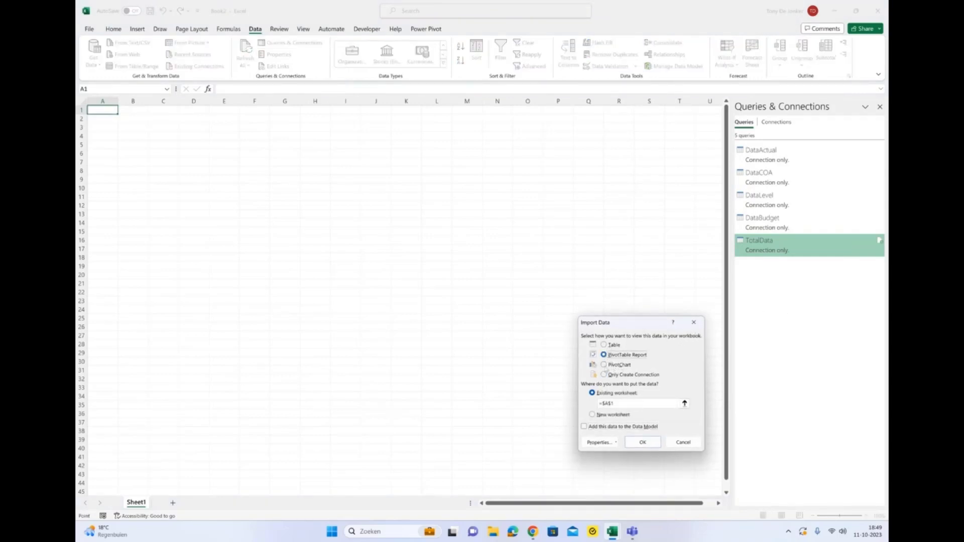
{"action": "left_click", "coordinate": [592, 414]}
{"action": "left_click", "coordinate": [638, 441]}
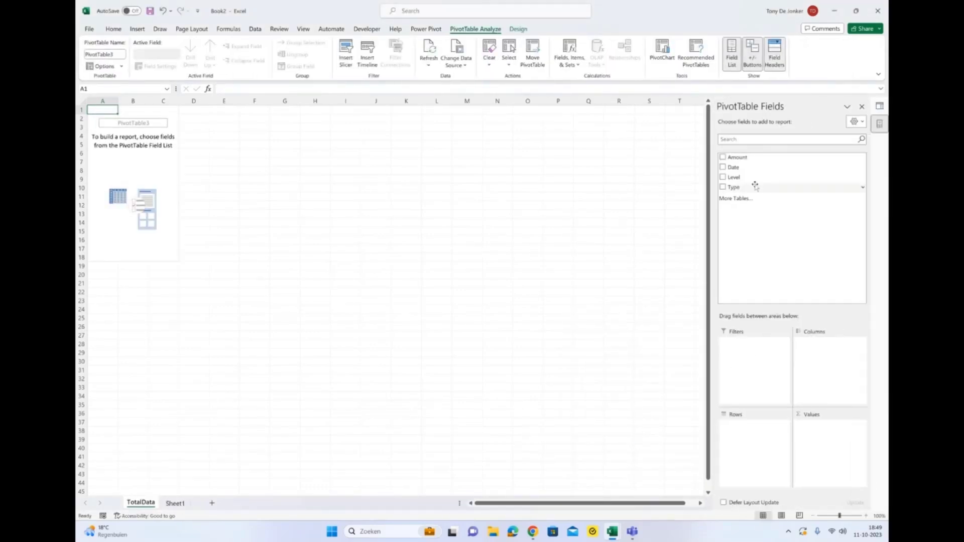
Build the PivotTable with Level in the rows, Type in the columns and the sum of Amount as values.
{"action": "left_click", "coordinate": [723, 177]}
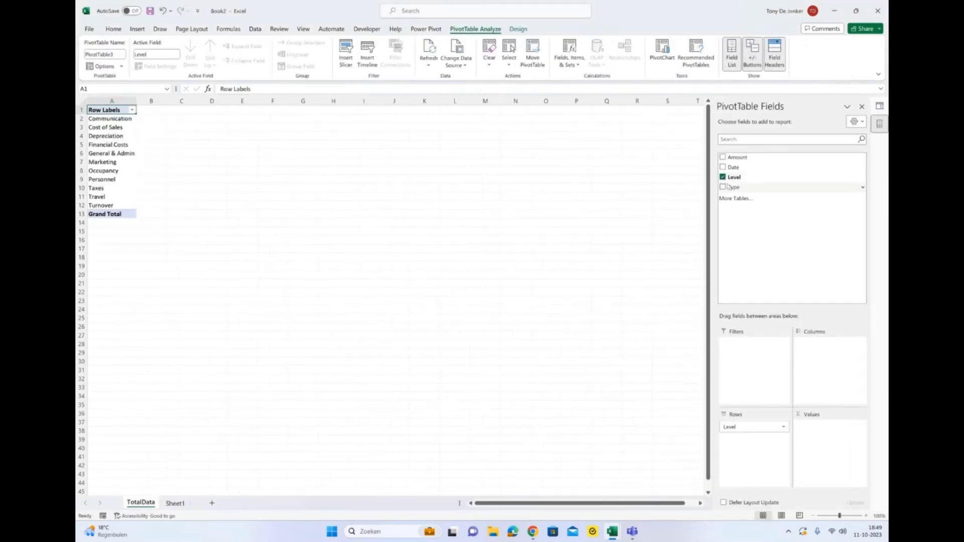
{"action": "left_click_drag", "start_coordinate": [731, 188], "coordinate": [816, 352]}
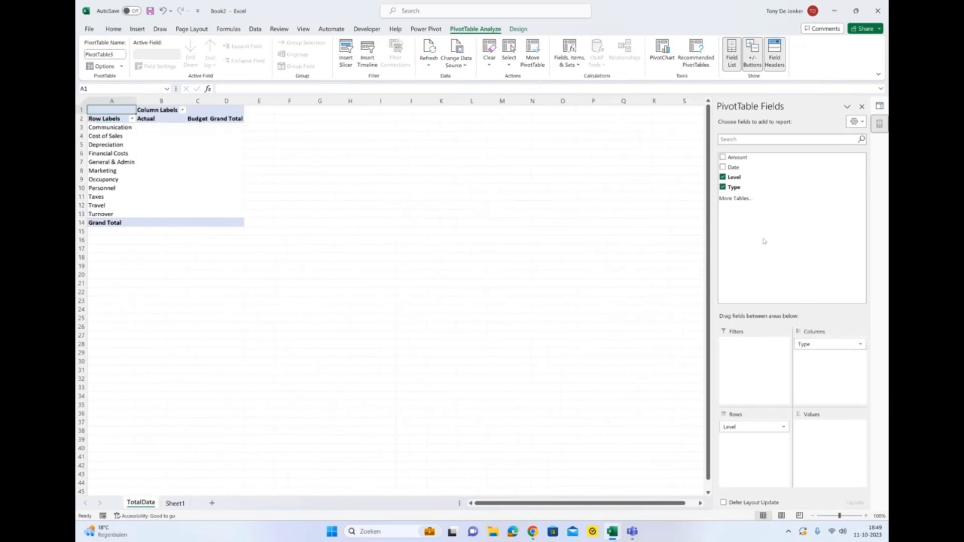
{"action": "left_click", "coordinate": [723, 158]}
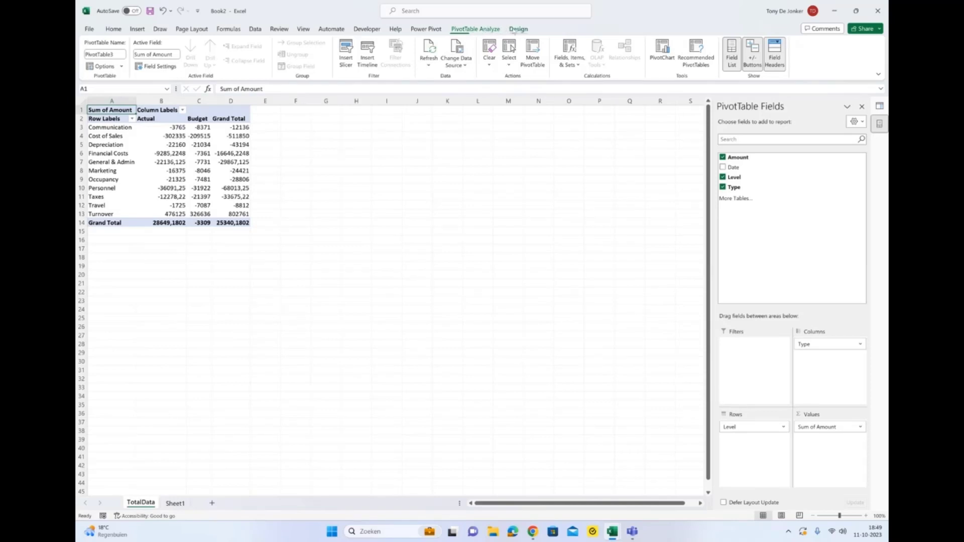
Apply the blue style from the first row of Dark PivotTable styles to the PivotTable.
{"action": "left_click", "coordinate": [516, 29]}
{"action": "left_click", "coordinate": [522, 64]}
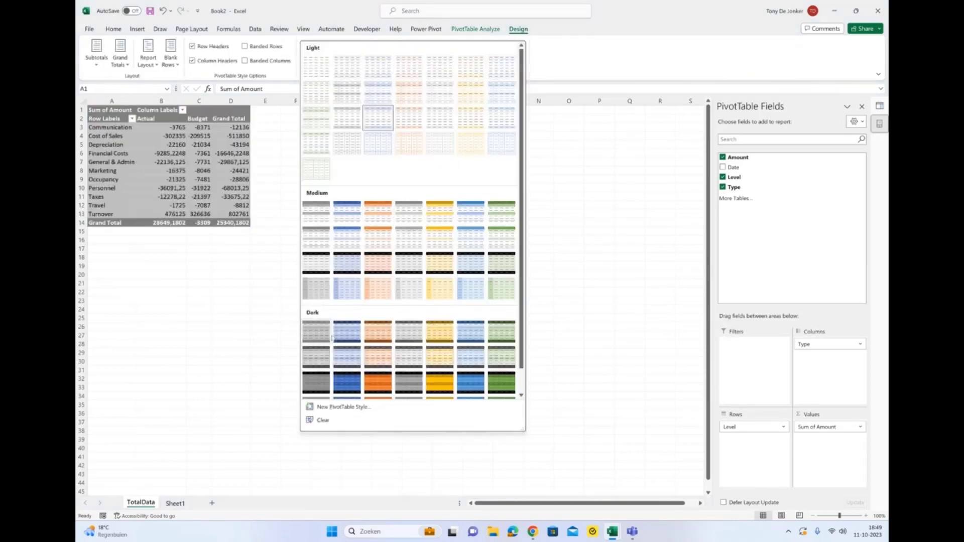
{"action": "left_click", "coordinate": [348, 331]}
Set the number format of the PivotTable's amounts to Accounting in euros with no decimals.
{"action": "left_click", "coordinate": [170, 128]}
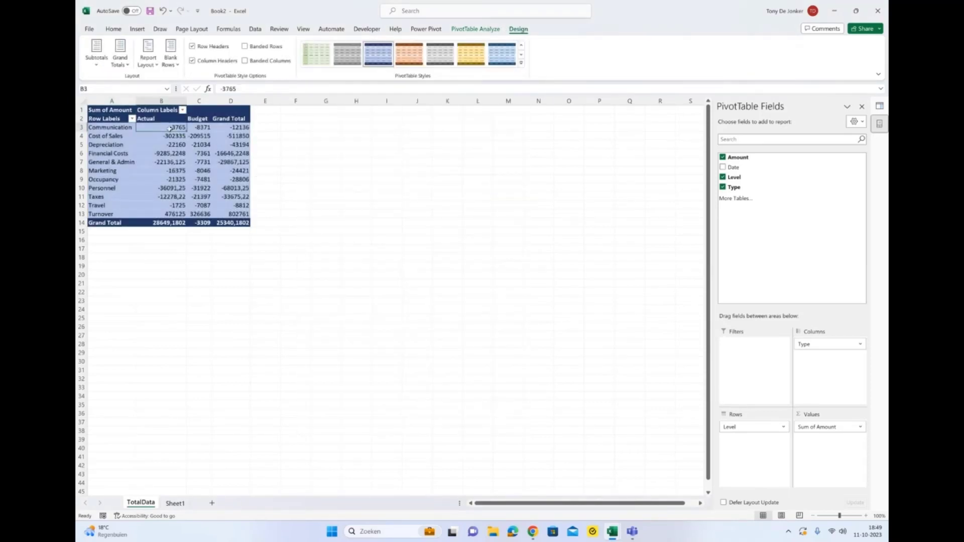
{"action": "right_click", "coordinate": [170, 128]}
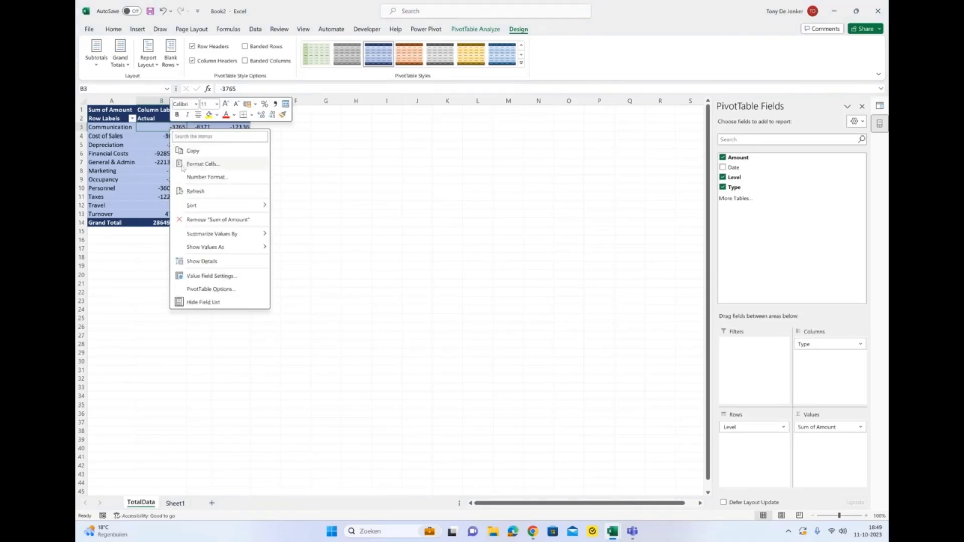
{"action": "left_click", "coordinate": [206, 177]}
{"action": "left_click", "coordinate": [104, 122]}
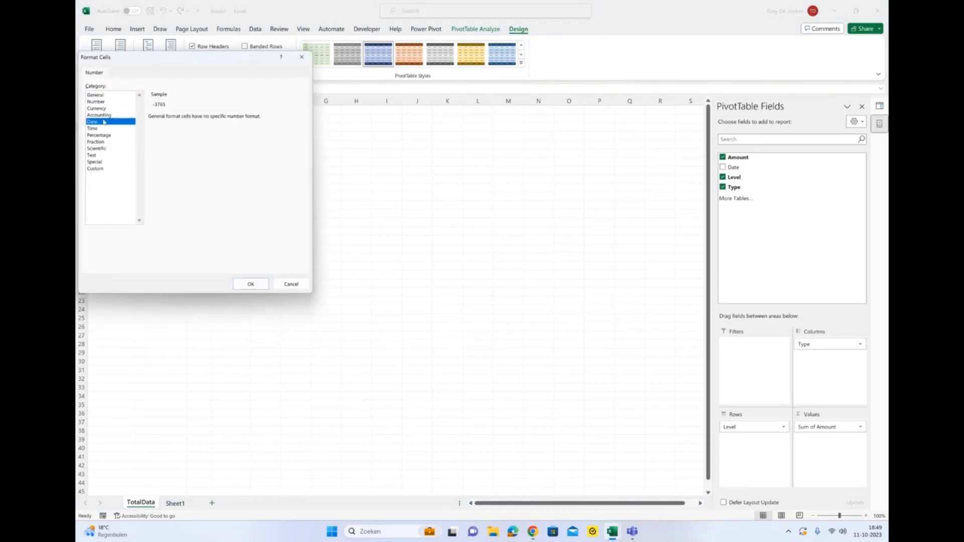
{"action": "left_click", "coordinate": [104, 115]}
{"action": "left_click", "coordinate": [209, 121]}
{"action": "left_click", "coordinate": [209, 121]}
{"action": "left_click", "coordinate": [253, 290]}
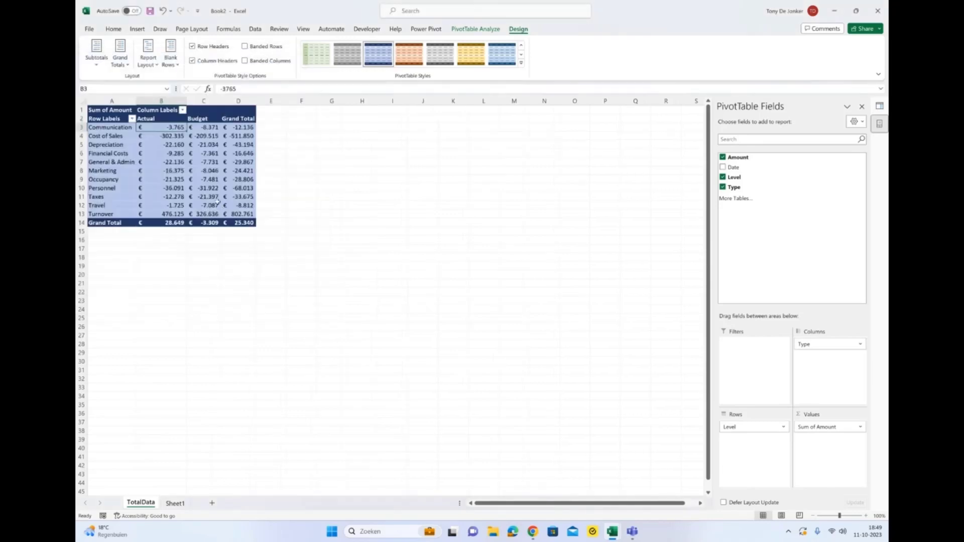
Show the PivotTable in tabular form and turn grand totals on for columns only.
{"action": "left_click", "coordinate": [158, 65]}
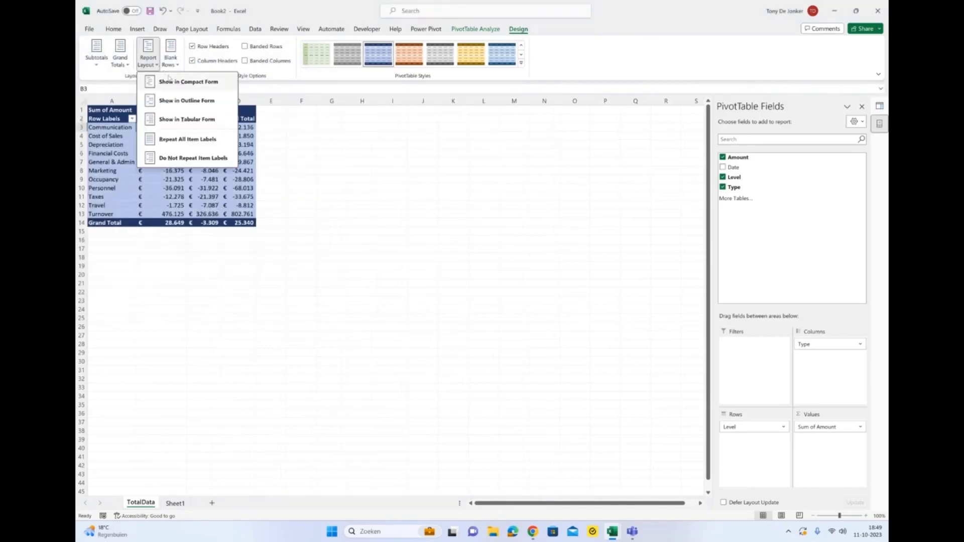
{"action": "left_click", "coordinate": [184, 119]}
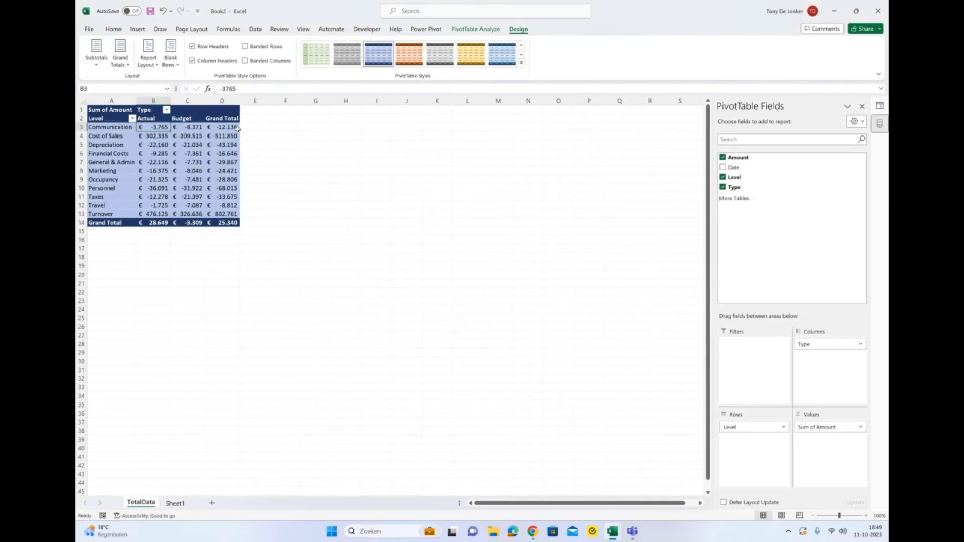
{"action": "left_click", "coordinate": [120, 55]}
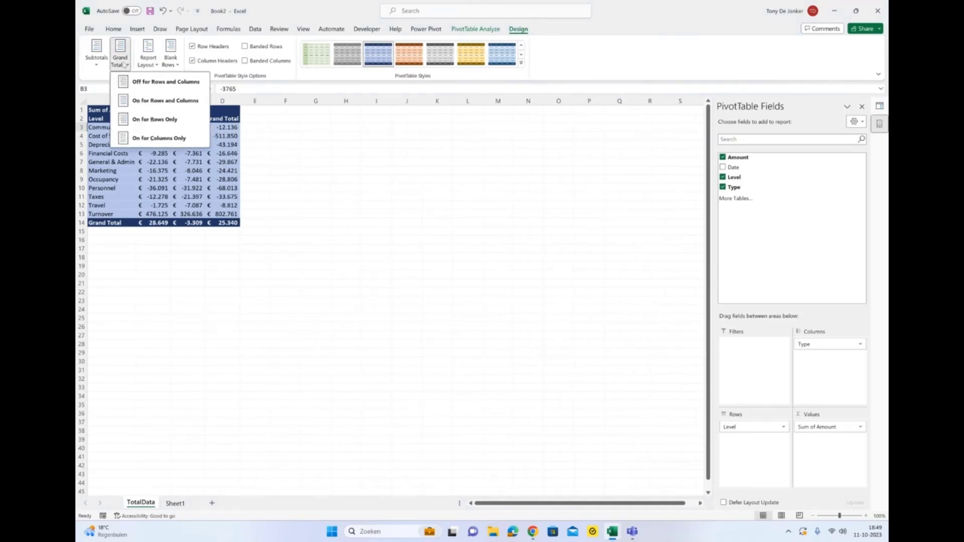
{"action": "left_click", "coordinate": [159, 139]}
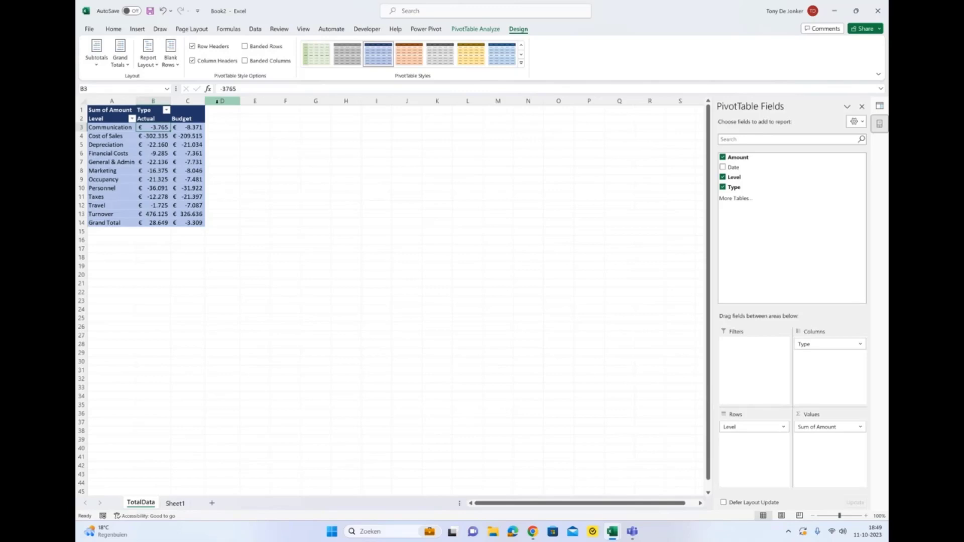
Add a calculated item named Variance to the Type field with the formula = Actual - Budget.
{"action": "left_click", "coordinate": [155, 120]}
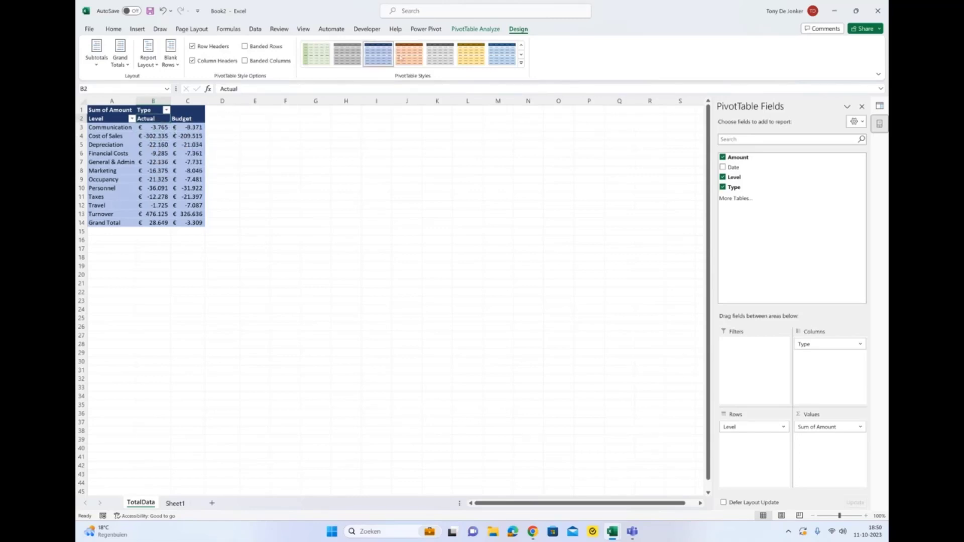
{"action": "left_click", "coordinate": [481, 29]}
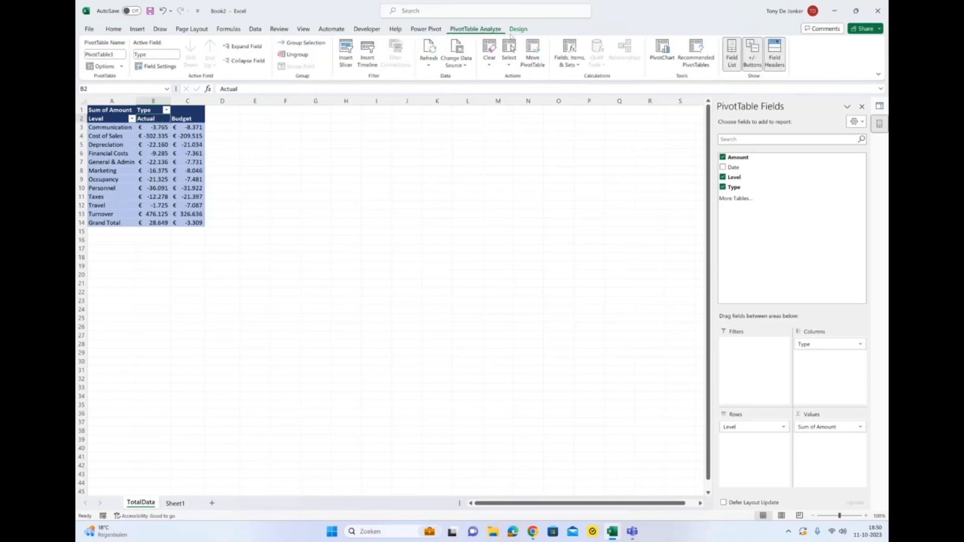
{"action": "left_click", "coordinate": [579, 65]}
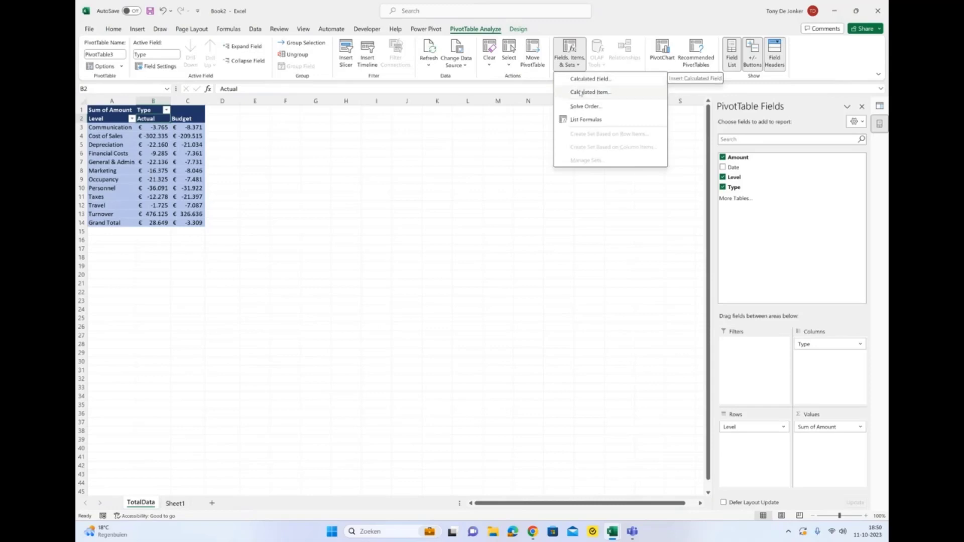
{"action": "left_click", "coordinate": [581, 93]}
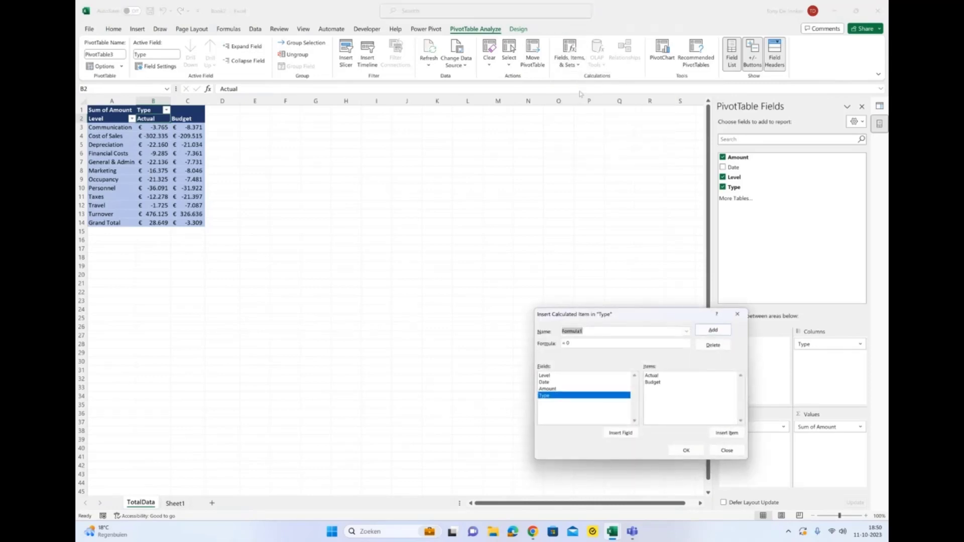
{"action": "type", "text": "Variance"}
{"action": "left_click", "coordinate": [580, 344]}
{"action": "left_click", "coordinate": [653, 376]}
{"action": "left_click", "coordinate": [725, 433]}
{"action": "type", "text": "-"}
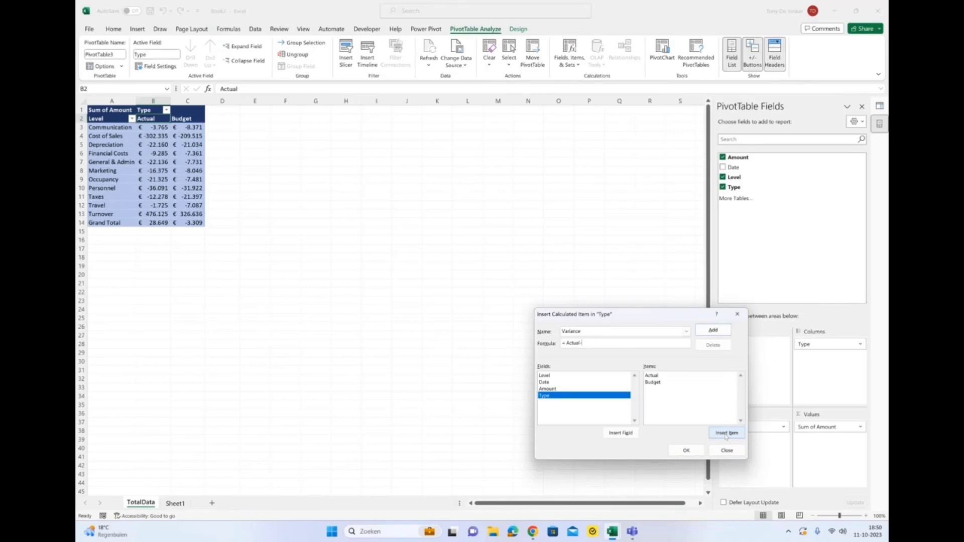
{"action": "left_click", "coordinate": [655, 382]}
{"action": "left_click", "coordinate": [722, 434]}
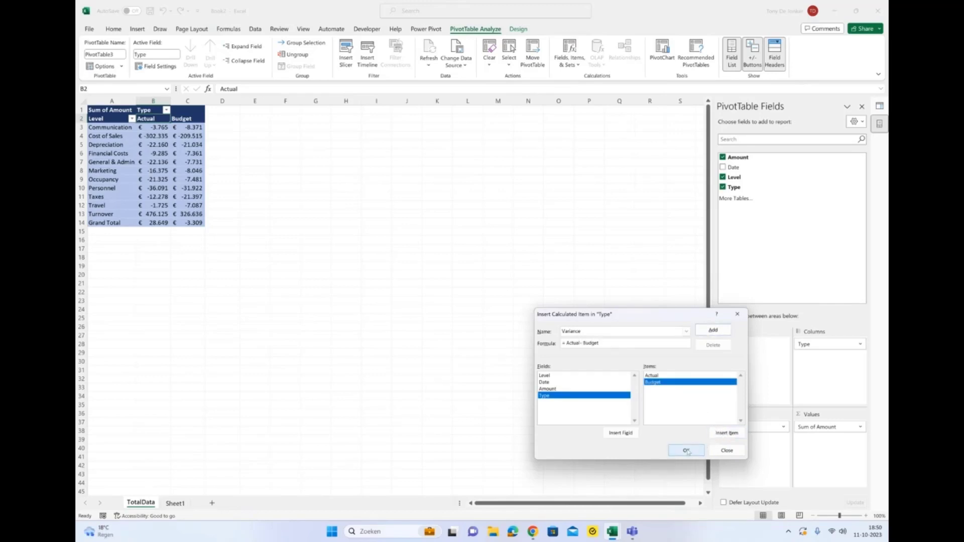
{"action": "left_click", "coordinate": [686, 450]}
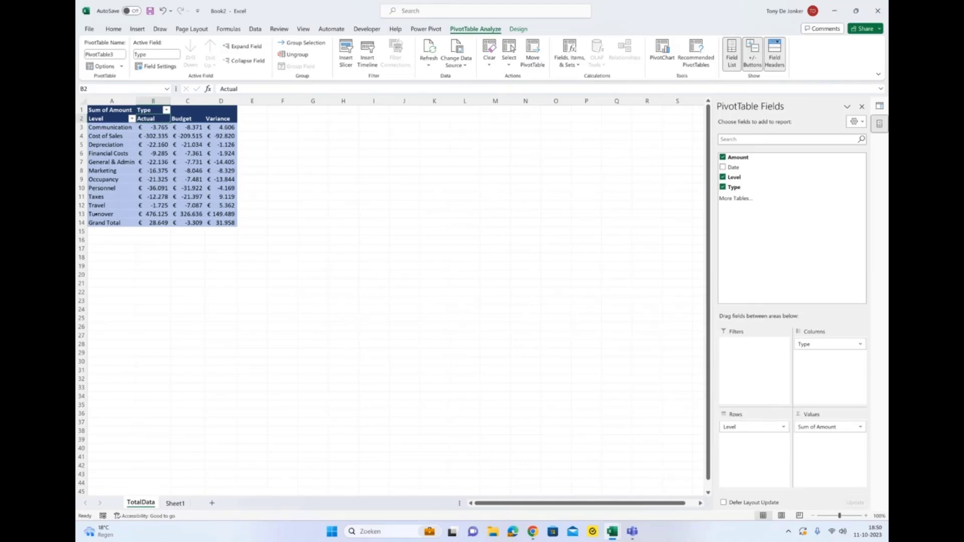
Reorder the Level rows so that Turnover comes first and Cost of Sales second.
{"action": "left_click", "coordinate": [96, 213]}
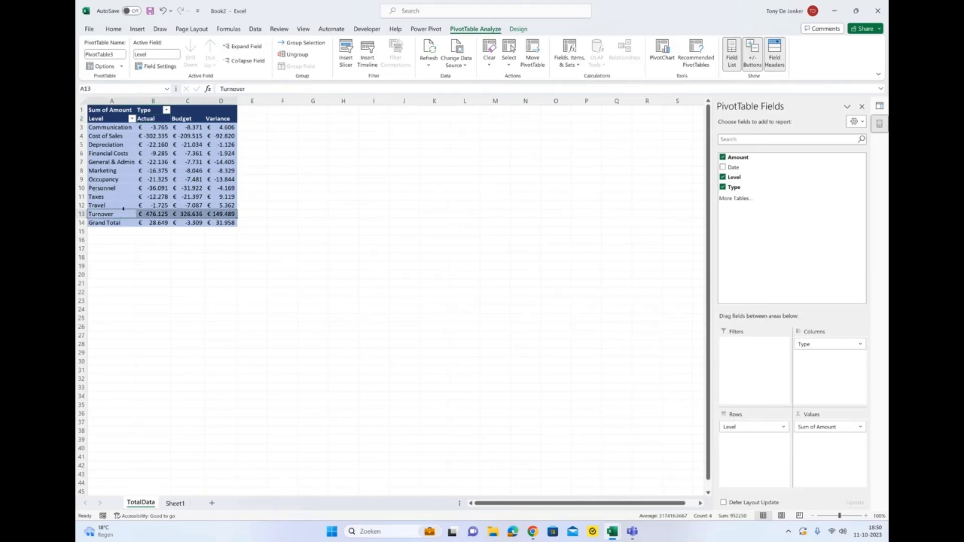
{"action": "left_click_drag", "start_coordinate": [123, 208], "coordinate": [133, 129]}
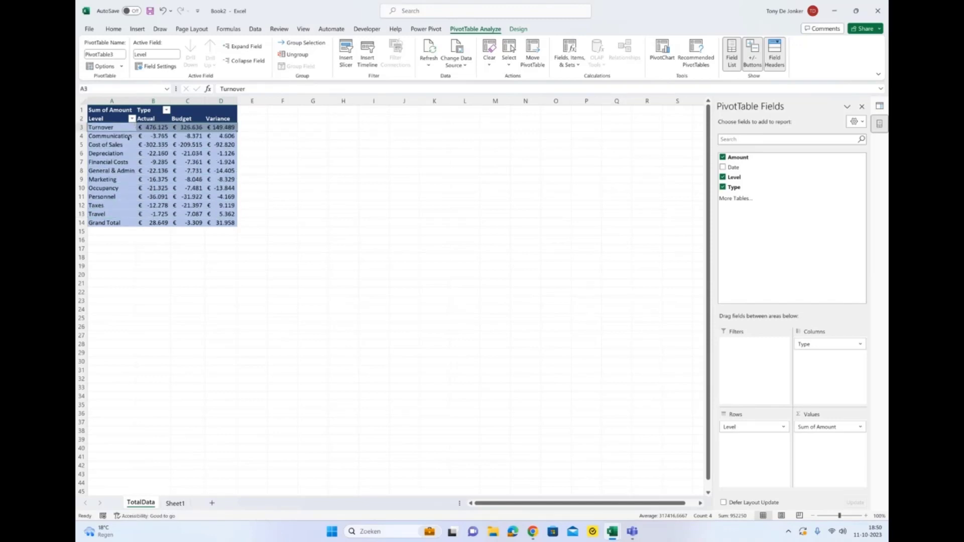
{"action": "left_click", "coordinate": [120, 146]}
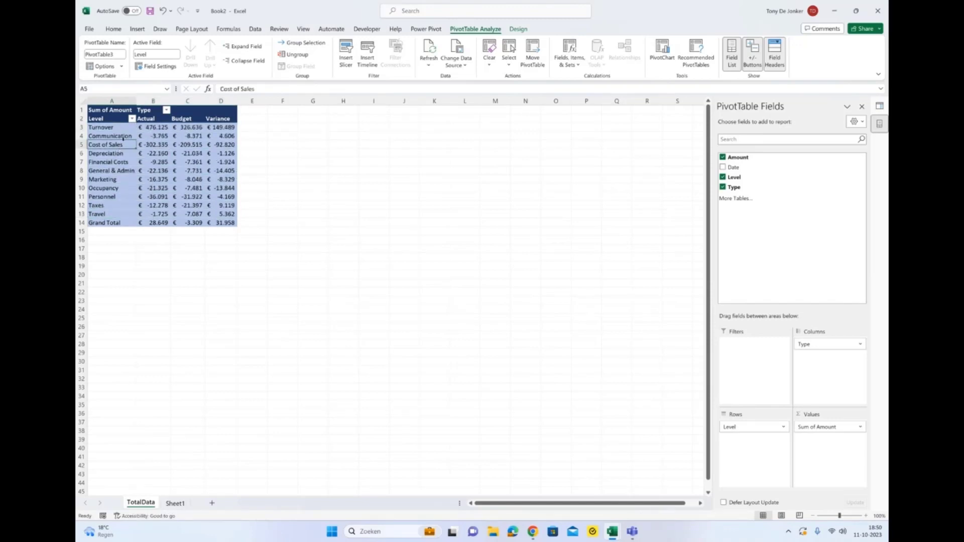
{"action": "left_click", "coordinate": [86, 144]}
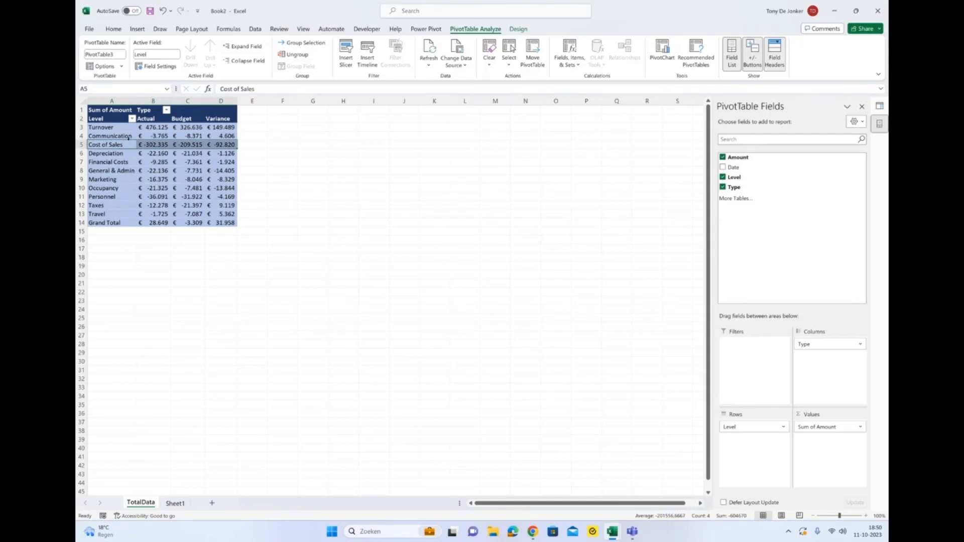
{"action": "left_click_drag", "start_coordinate": [129, 141], "coordinate": [128, 135]}
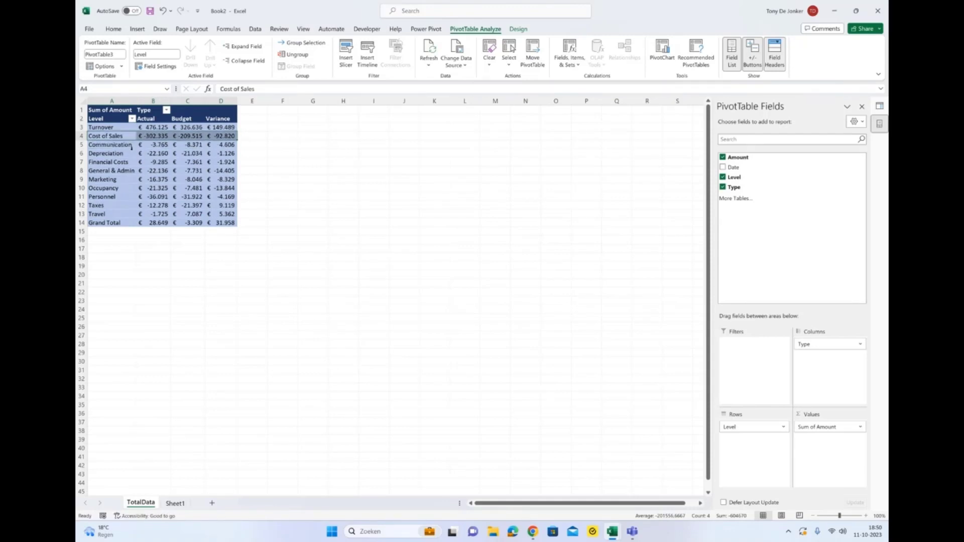
{"action": "left_click", "coordinate": [128, 149]}
Insert a timeline for the Date field and place it beside the PivotTable, level with its first rows.
{"action": "left_click", "coordinate": [123, 119]}
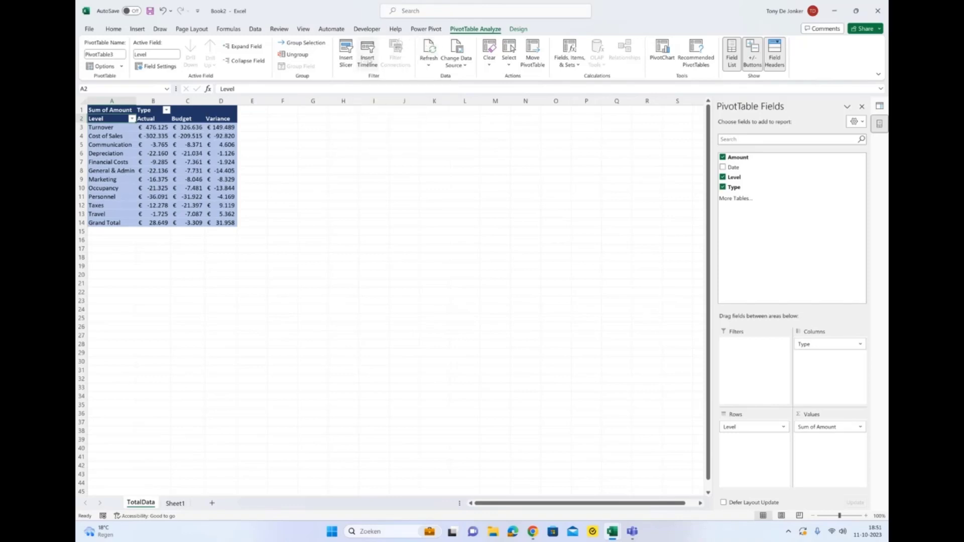
{"action": "left_click", "coordinate": [367, 59]}
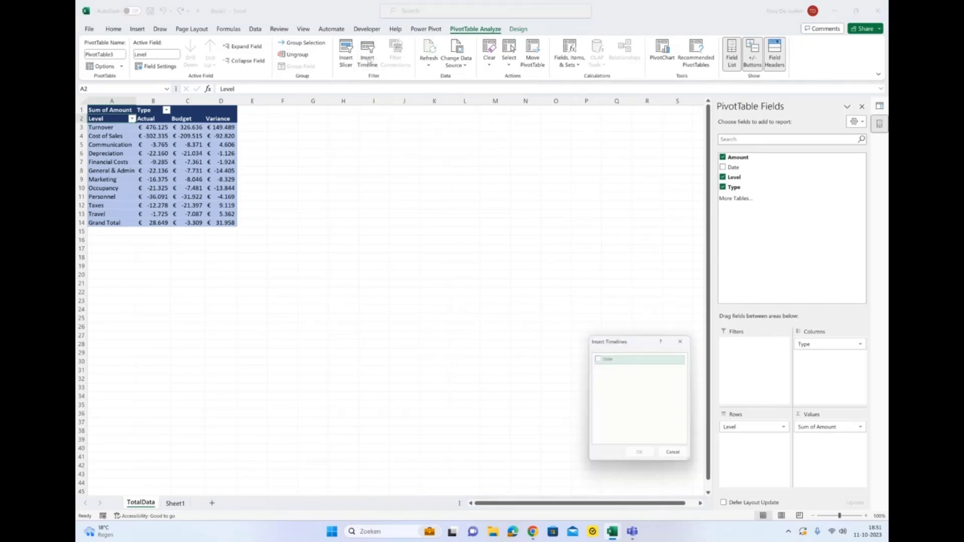
{"action": "left_click", "coordinate": [598, 358]}
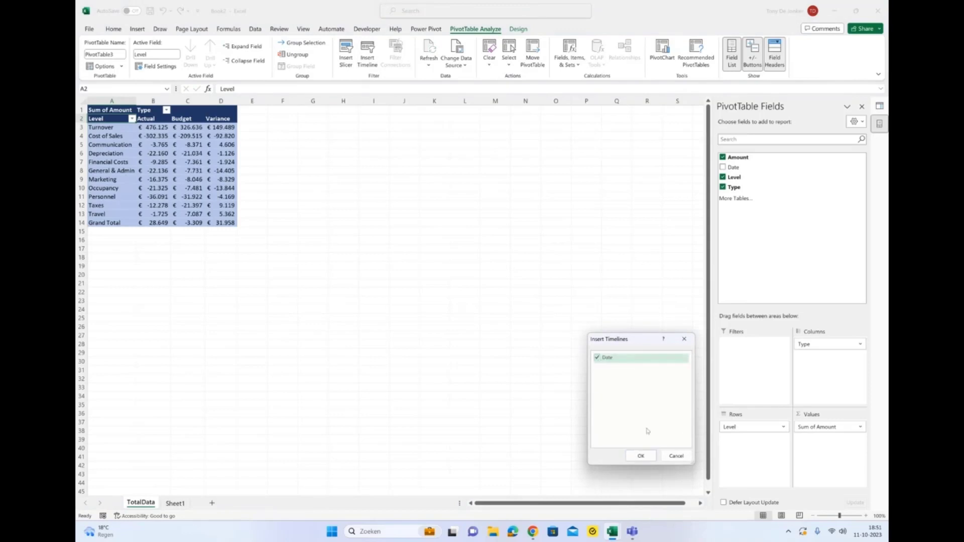
{"action": "left_click", "coordinate": [641, 456]}
{"action": "left_click_drag", "start_coordinate": [417, 280], "coordinate": [360, 129]}
{"action": "key", "text": "Escape"}
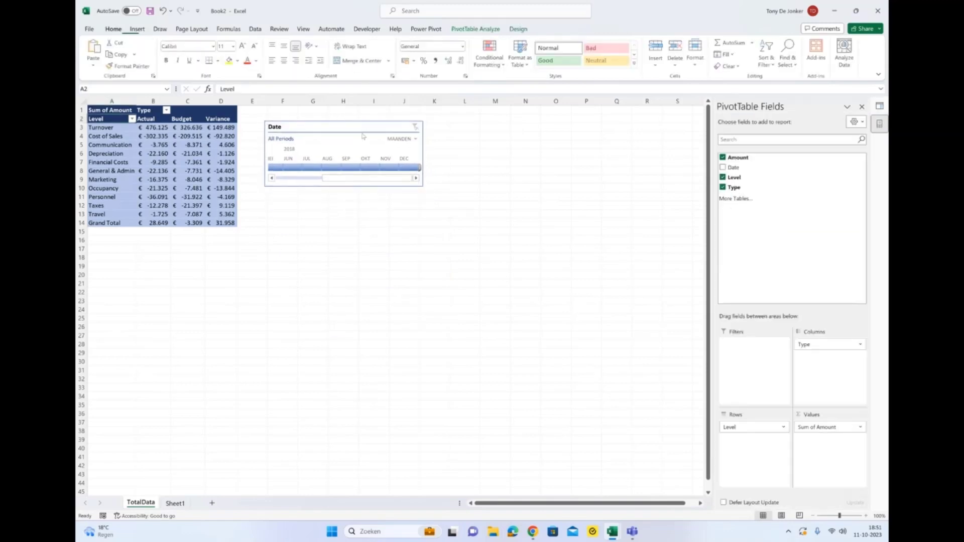
Filter the PivotTable with the timeline by July, August and finally September 2018.
{"action": "left_click", "coordinate": [309, 169]}
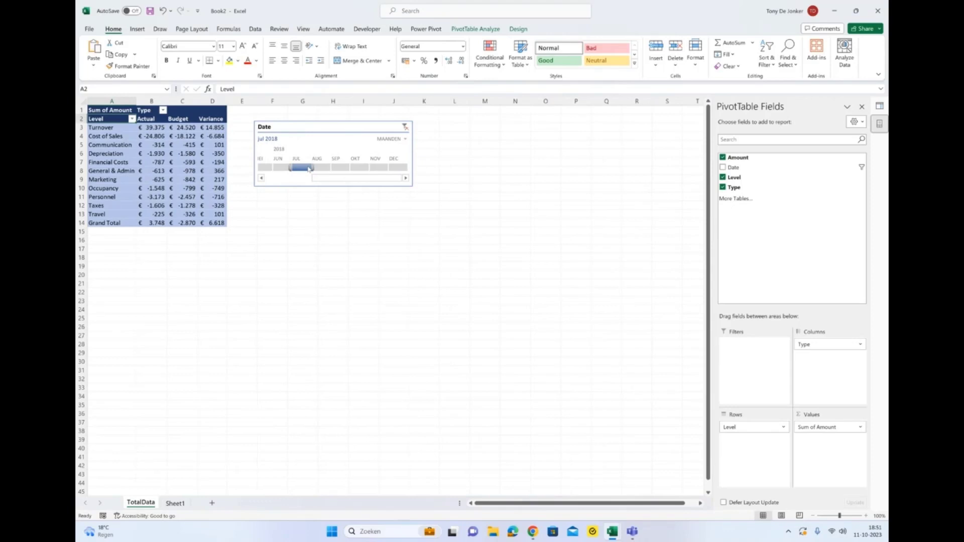
{"action": "left_click", "coordinate": [321, 168]}
{"action": "left_click", "coordinate": [340, 169]}
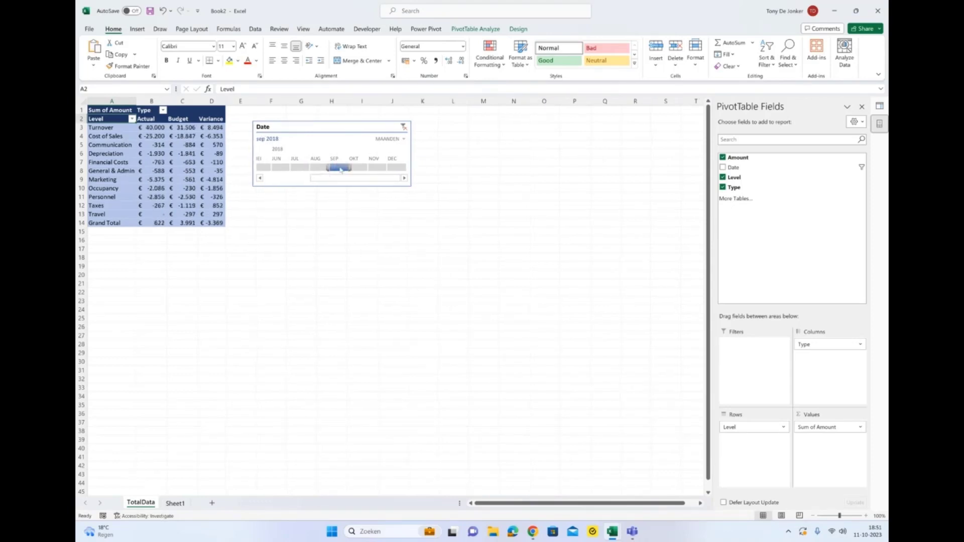
Refresh all data connections and the PivotTable in the workbook.
{"action": "left_click", "coordinate": [152, 128]}
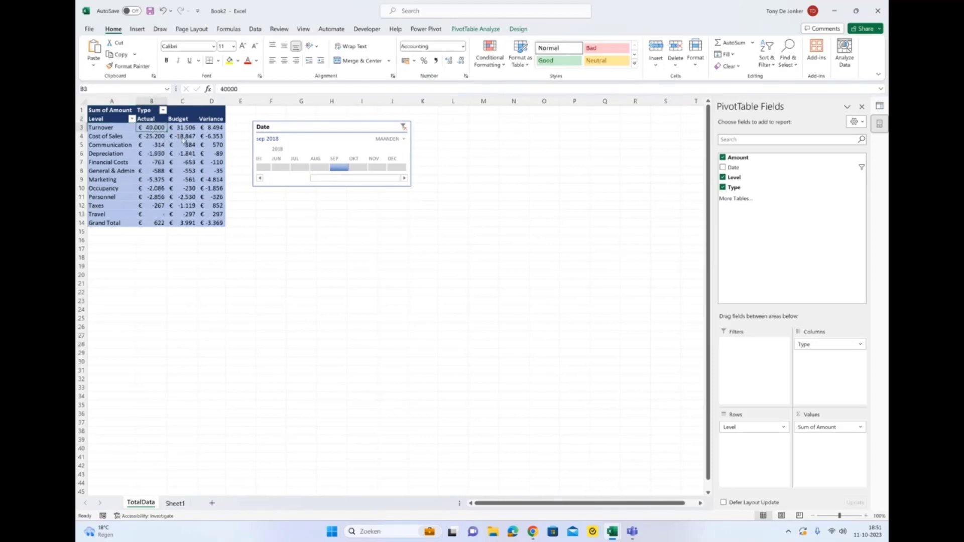
{"action": "mouse_move", "coordinate": [170, 149]}
{"action": "left_click", "coordinate": [250, 29]}
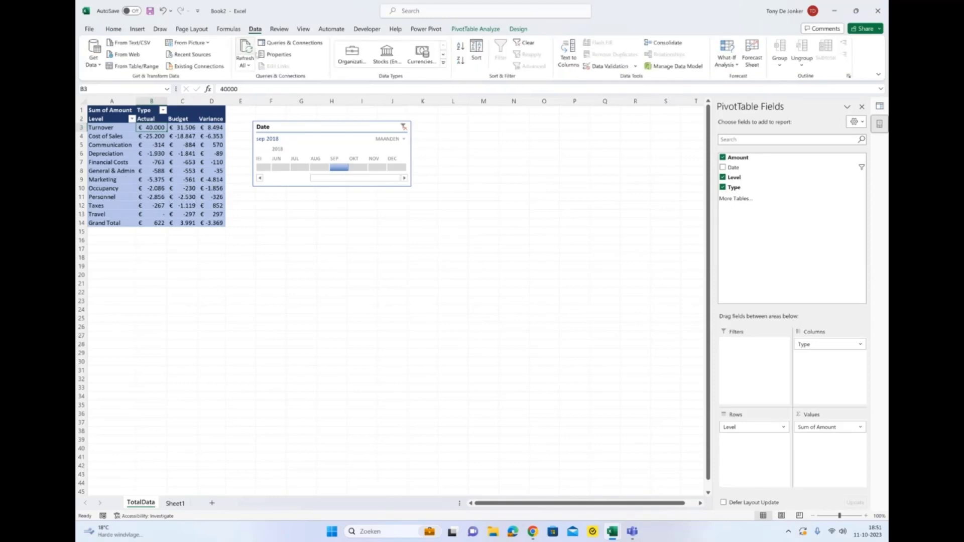
{"action": "left_click", "coordinate": [247, 65]}
{"action": "left_click", "coordinate": [262, 80]}
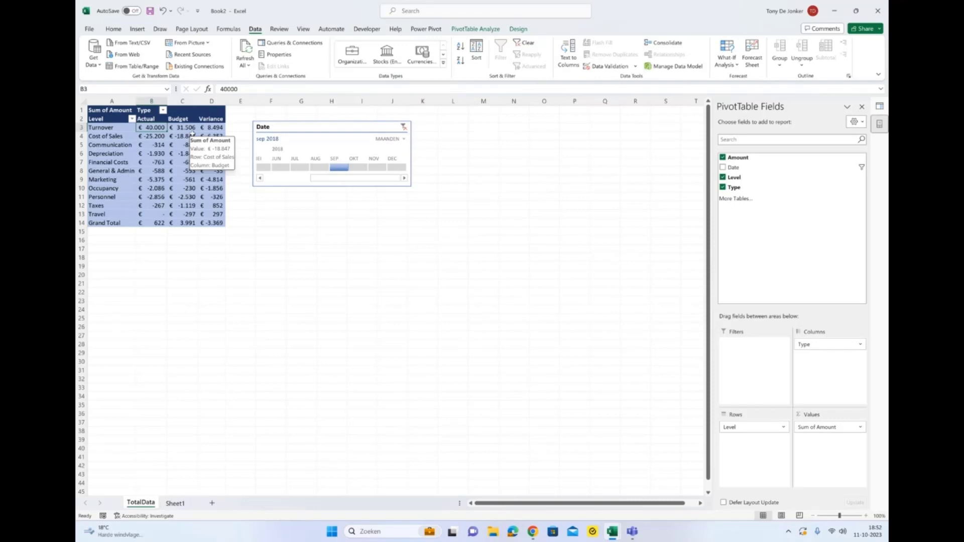
Switch to the Excel Virtually Global 2023 workbook and show its End sheet.
{"action": "key", "text": "alt"}
{"action": "key", "text": "alt"}
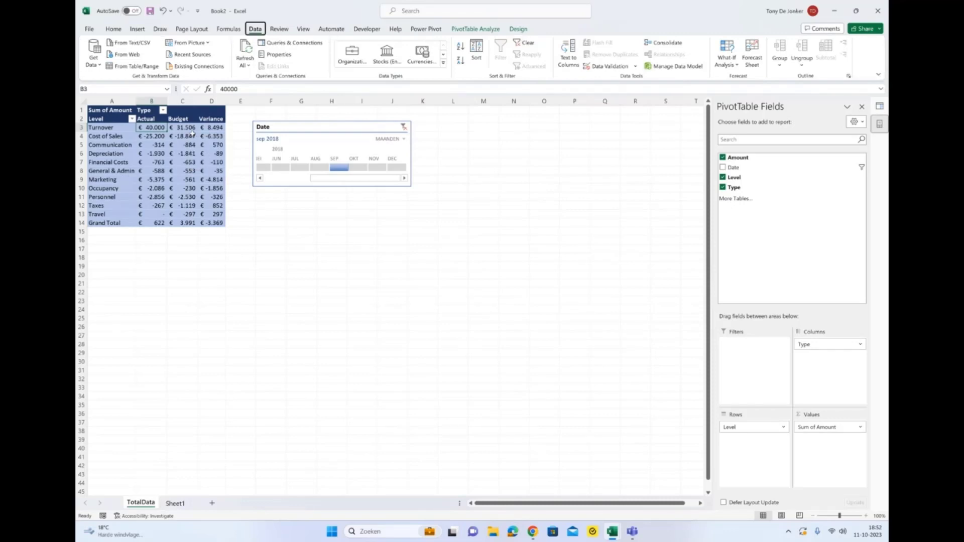
{"action": "key", "text": "alt+Tab"}
{"action": "key", "text": "alt+Tab"}
{"action": "key", "text": "alt+Tab"}
{"action": "key", "text": "alt+Tab"}
{"action": "key", "text": "alt+Tab"}
{"action": "key", "text": "alt+Tab"}
{"action": "key", "text": "alt+Tab"}
{"action": "key", "text": "alt+Tab"}
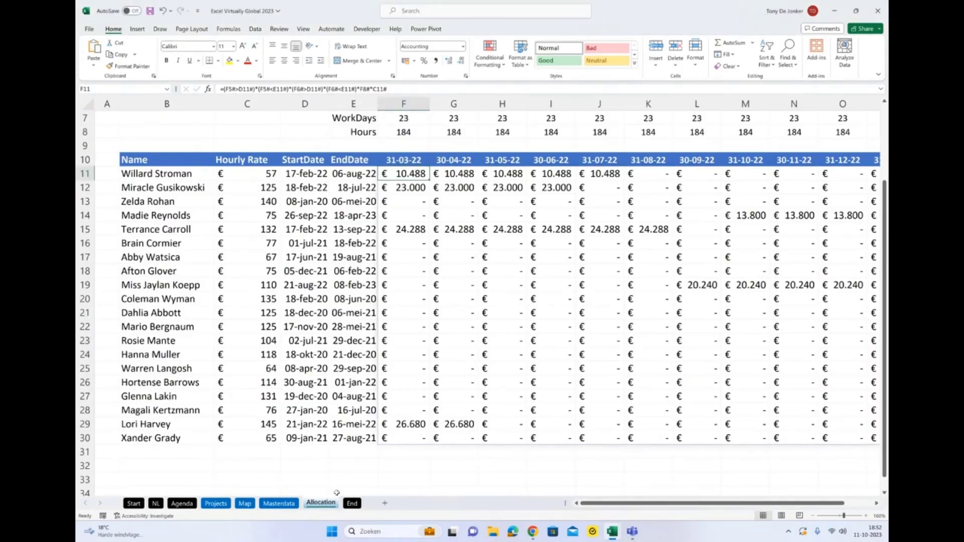
{"action": "left_click", "coordinate": [352, 503]}
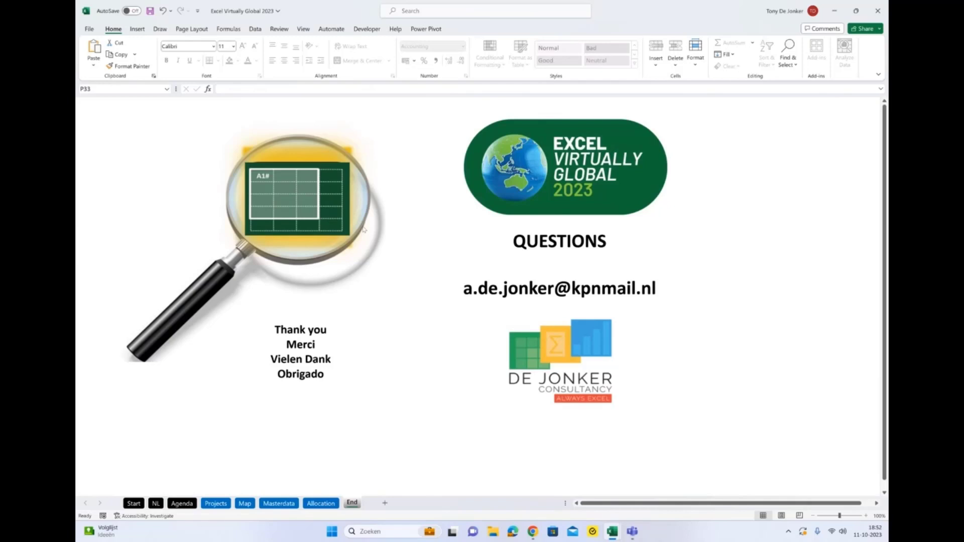
Switch to the Microsoft Teams meeting window.
{"action": "key", "text": "alt+Tab"}
{"action": "key", "text": "alt+Tab"}
{"action": "key", "text": "alt+Tab"}
{"action": "key", "text": "alt+Tab"}
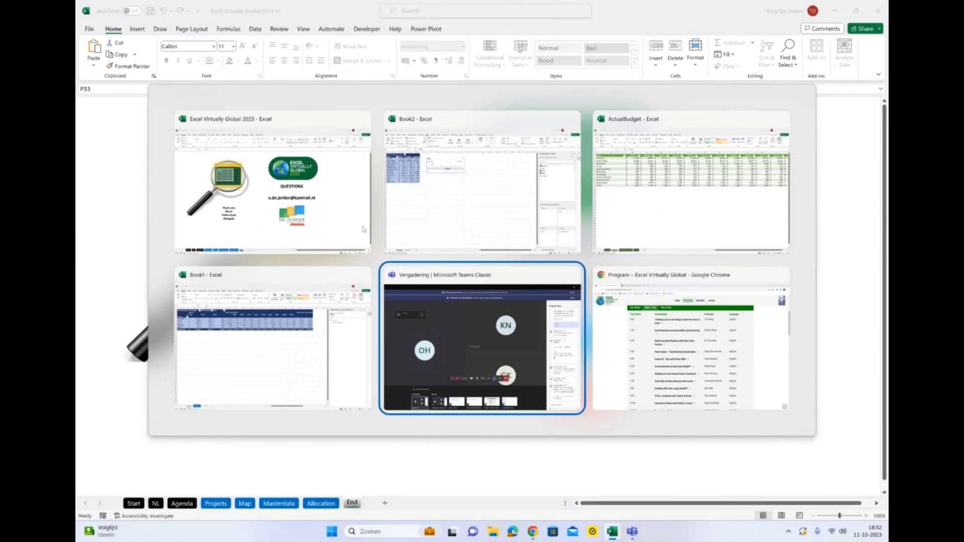